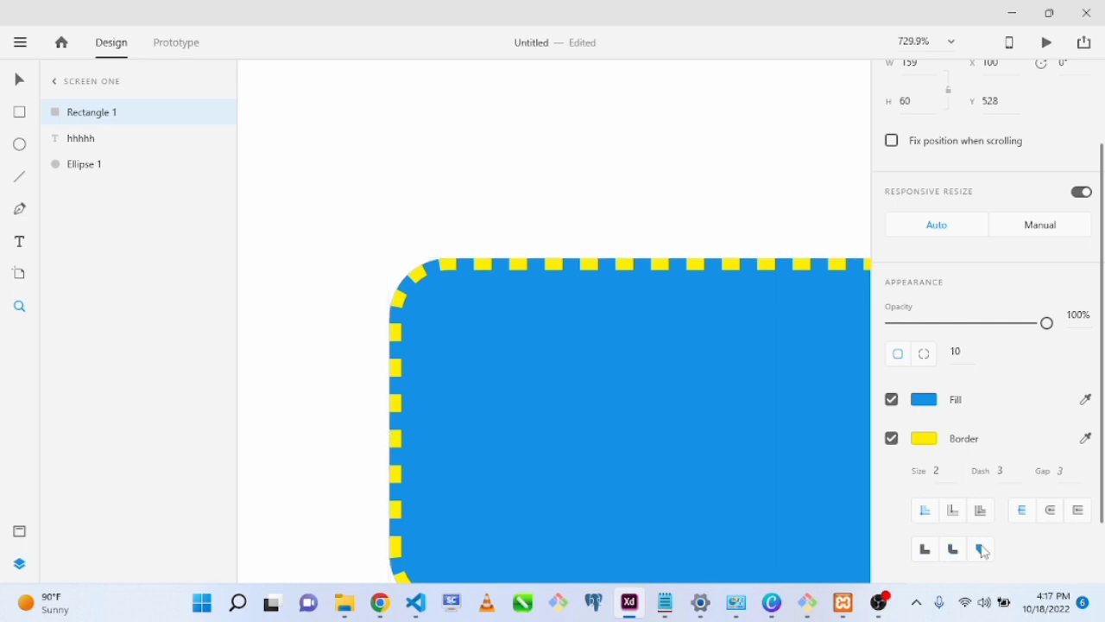
- Compare the cap styles on the blue rectangle's dashed border and settle on round caps
click(1050, 509)
click(1078, 509)
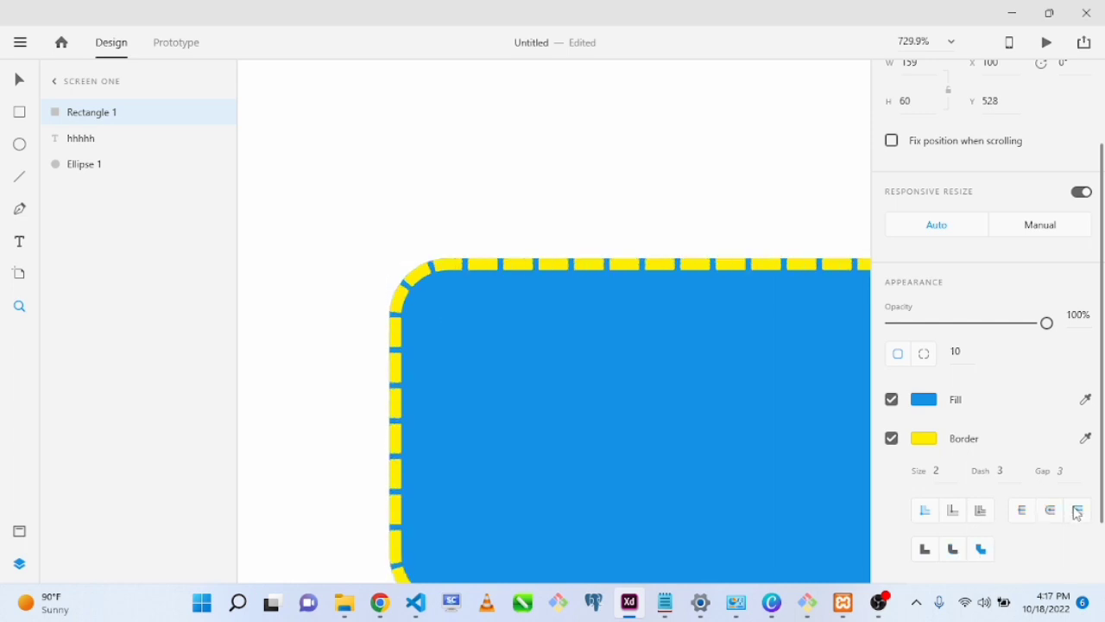
click(1022, 511)
click(1050, 511)
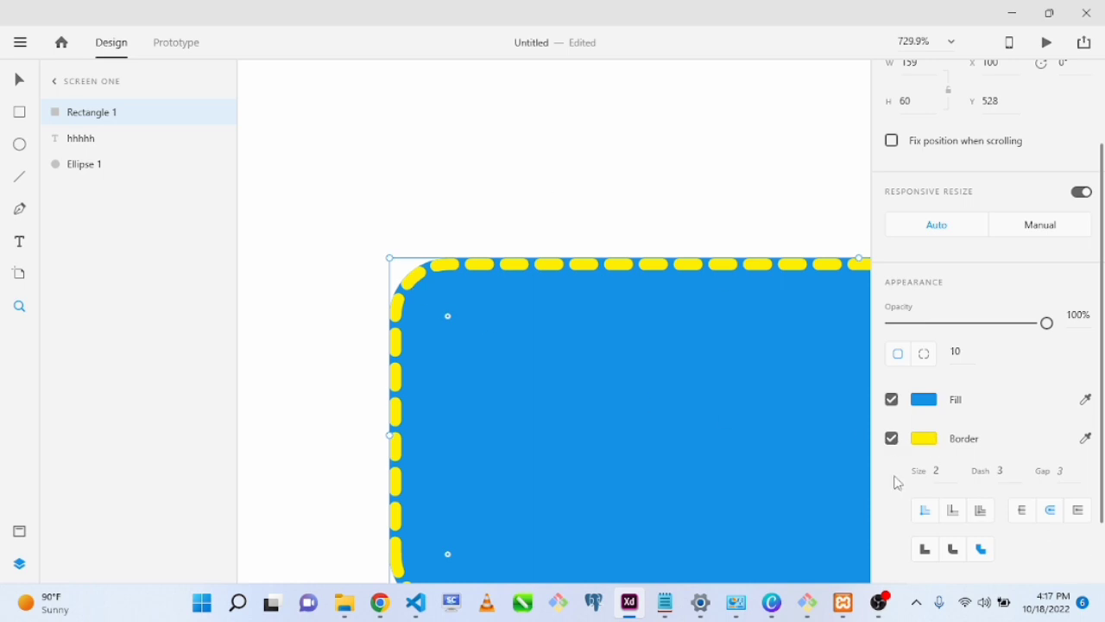
- Set the dash length of the blue rectangle's yellow border to 0
scroll(1097, 518, down, 1)
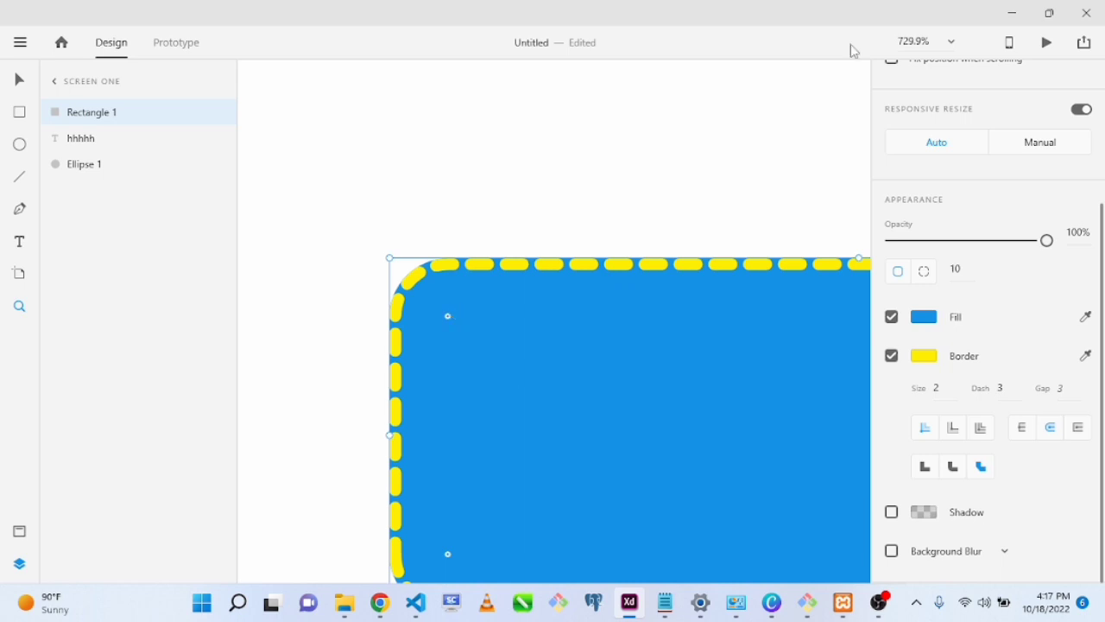
click(951, 41)
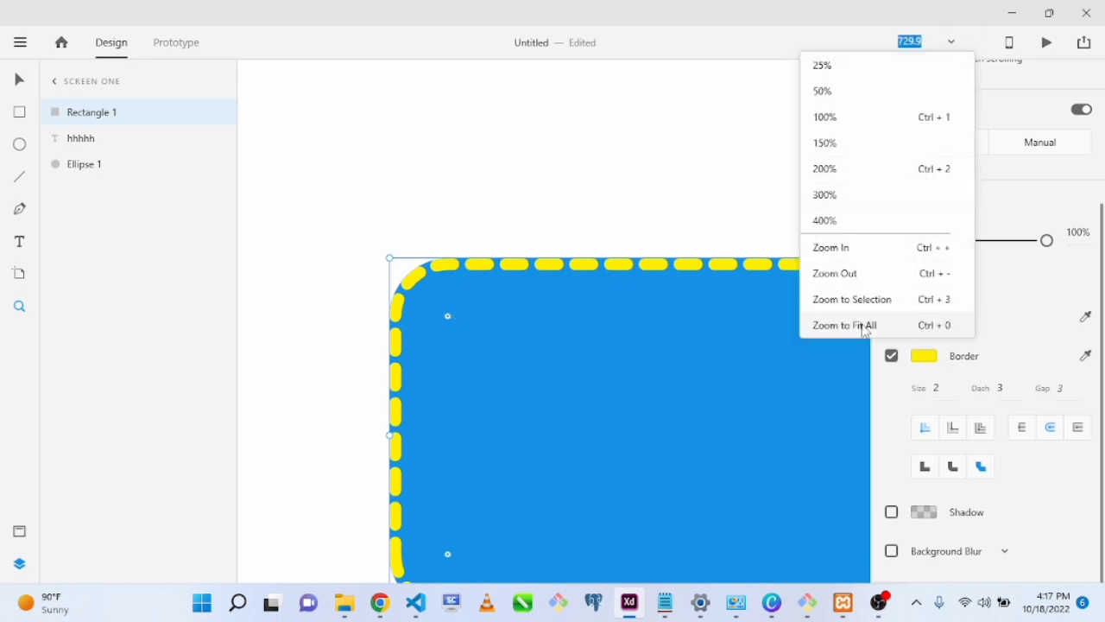
click(858, 325)
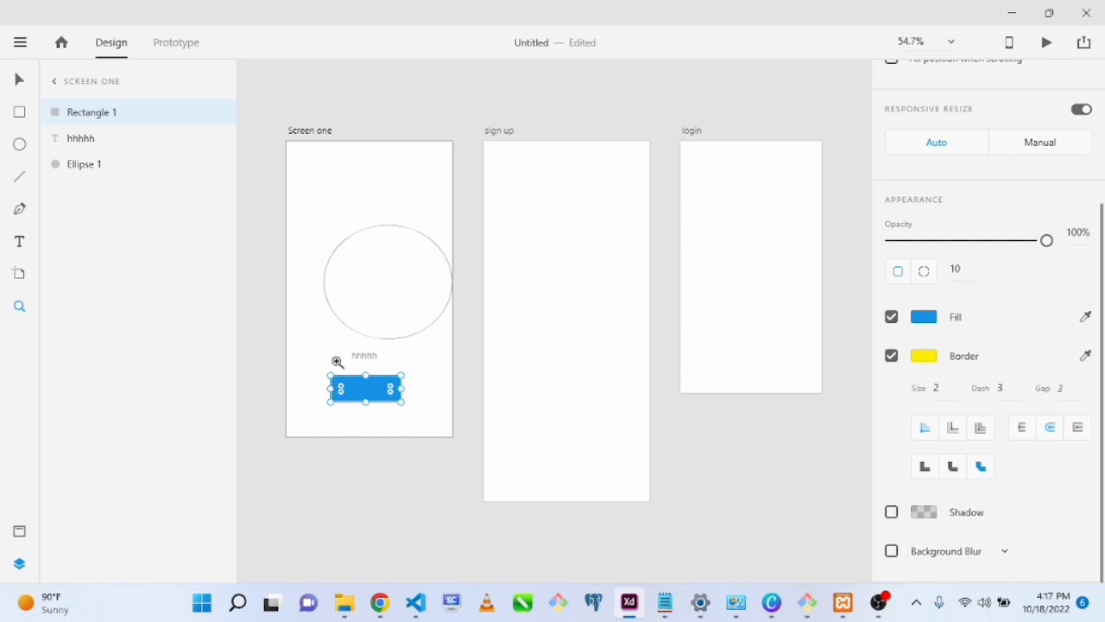
drag(336, 363, 427, 404)
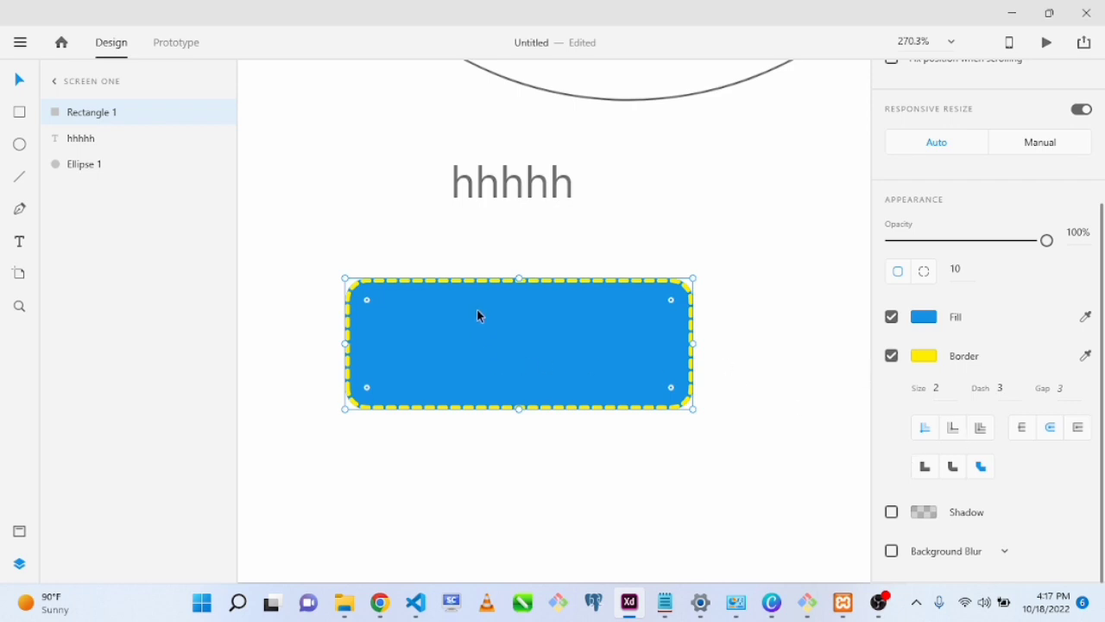
click(1013, 391)
text(0)
key(Return)
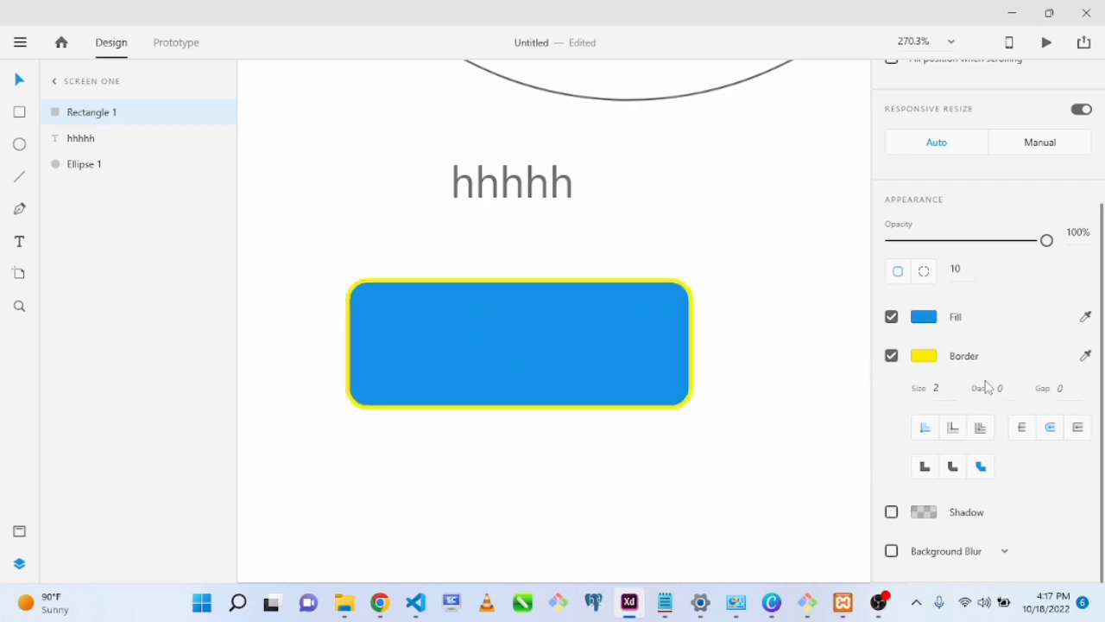
- Turn on the blue rectangle's shadow and move it up beneath the "hhhhh" text, to about X 103, Y 496
click(892, 513)
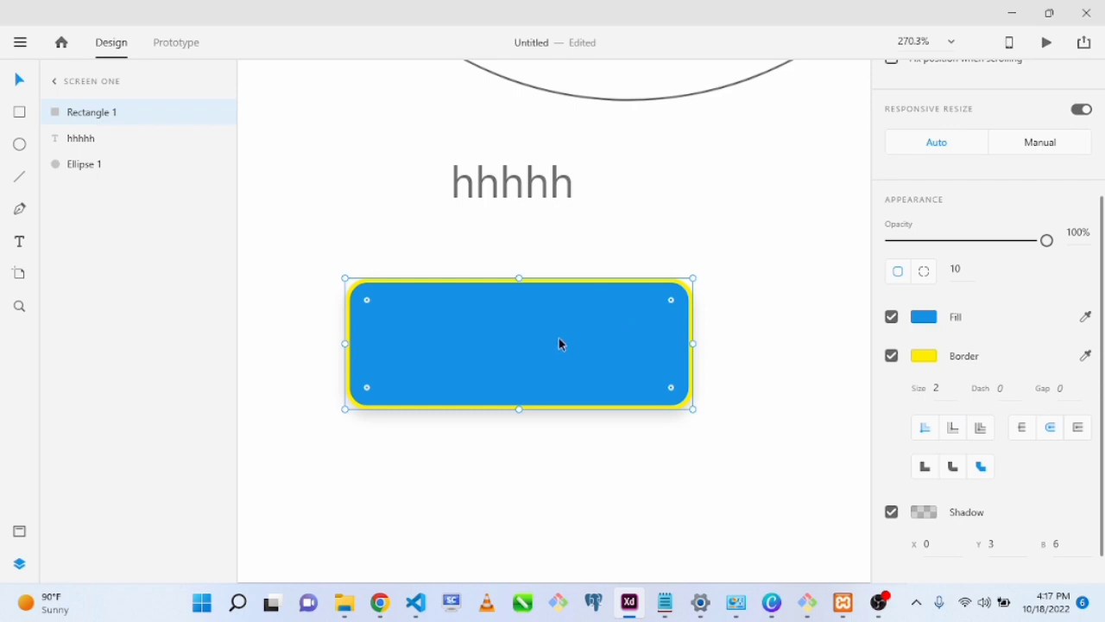
drag(559, 344, 572, 216)
drag(510, 249, 507, 261)
click(717, 283)
click(515, 275)
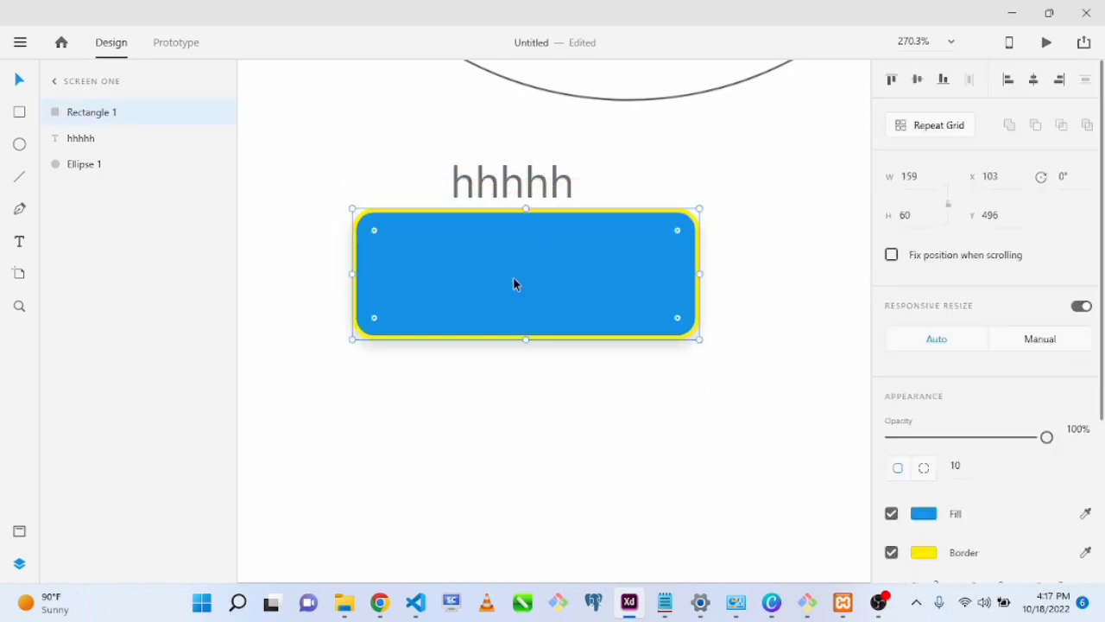
click(24, 114)
mouse_move(385, 397)
mouse_down()
mouse_move(489, 422)
mouse_move(592, 417)
mouse_up()
drag(630, 437, 736, 520)
key(ctrl+z)
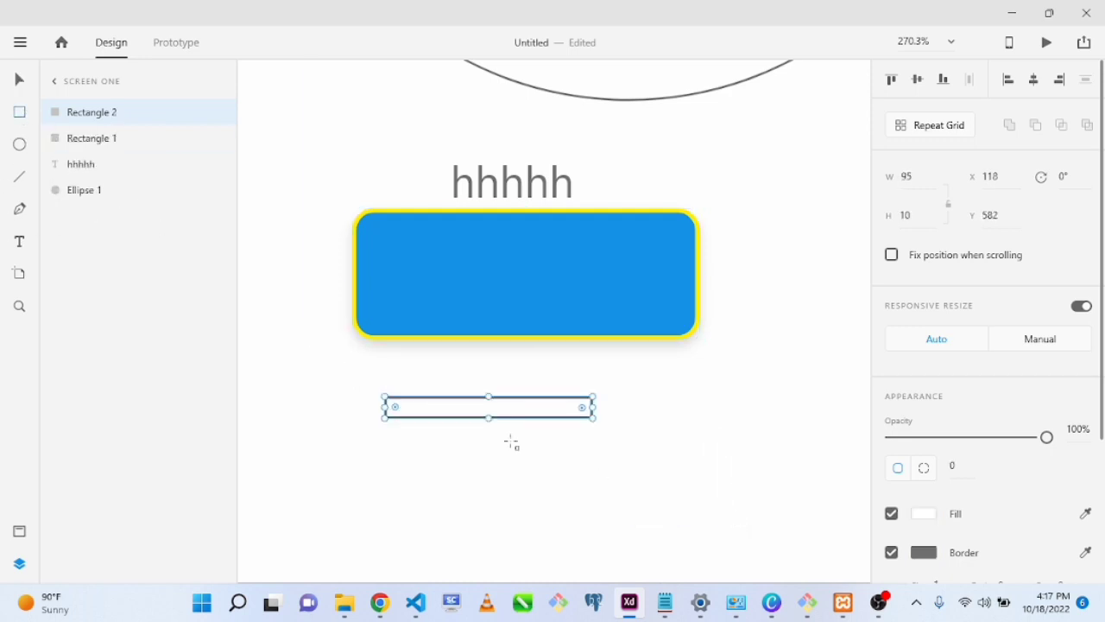
key(ctrl+z)
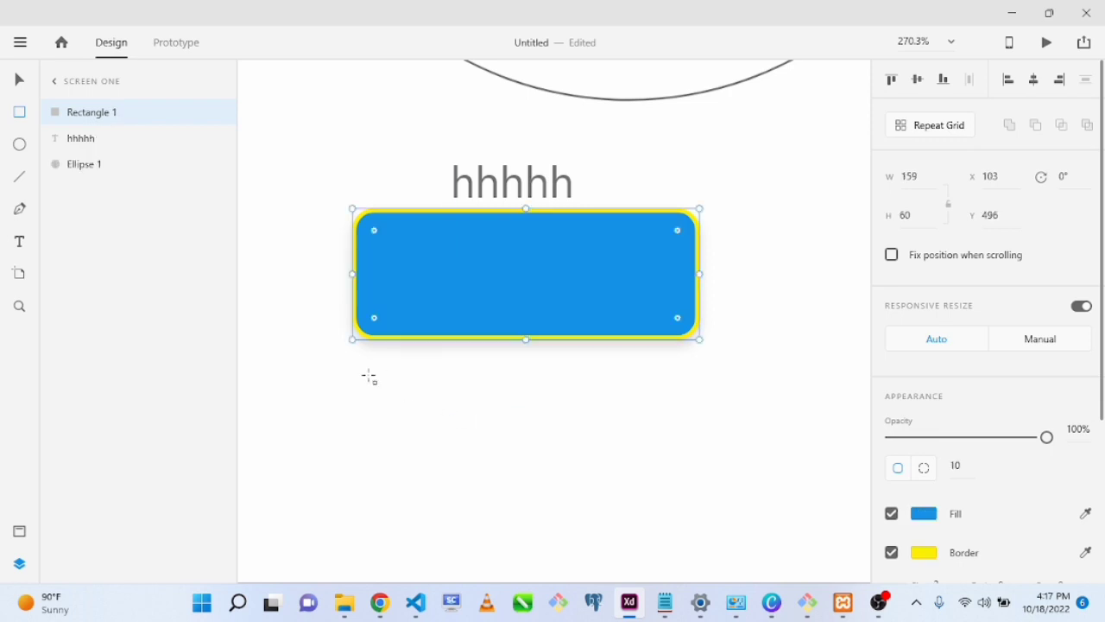
- Draw a rectangle about 149 by 57 below the blue rectangle and turn off its border
mouse_move(368, 376)
mouse_down()
mouse_move(641, 493)
mouse_move(740, 518)
mouse_move(713, 518)
mouse_move(693, 499)
mouse_up()
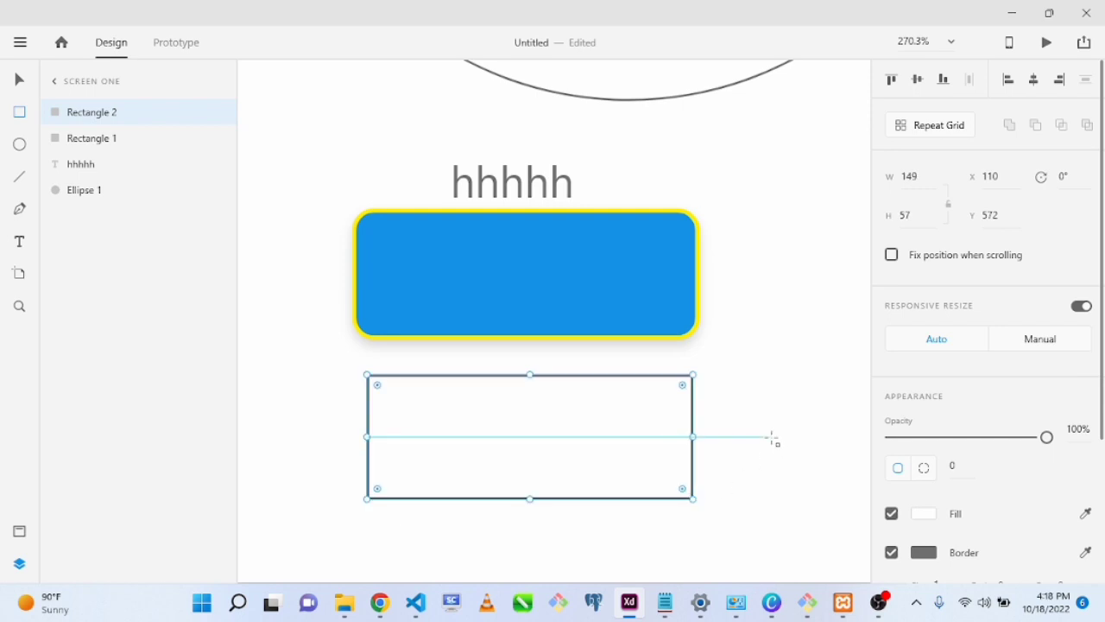
key(v)
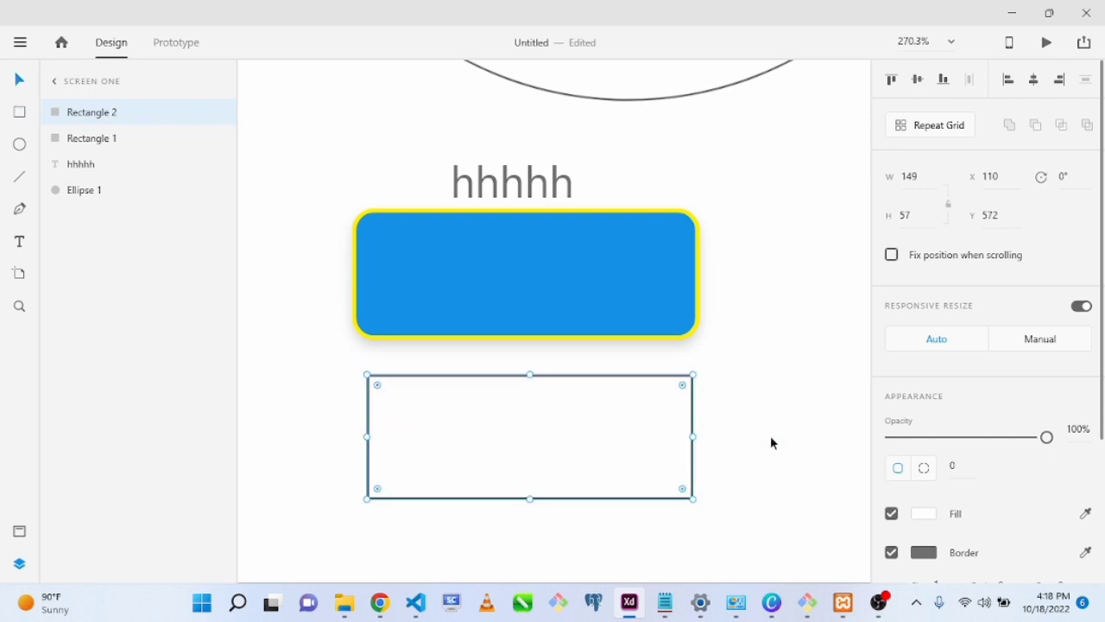
click(892, 552)
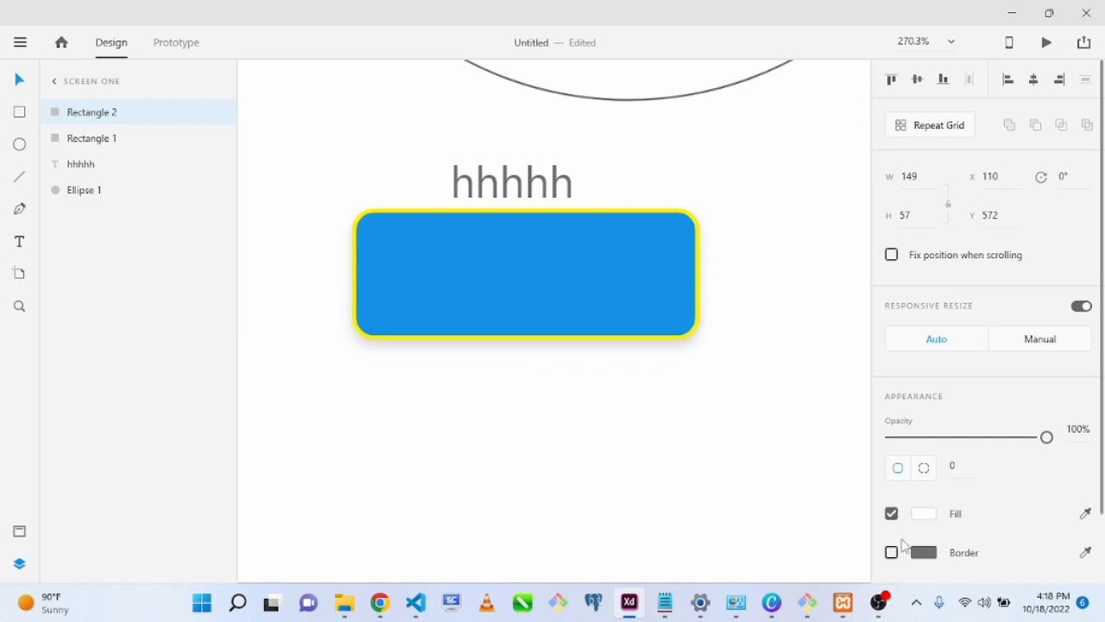
- Turn on the shadow of the lower white rectangle and deselect it
drag(1103, 457, 1103, 546)
click(893, 511)
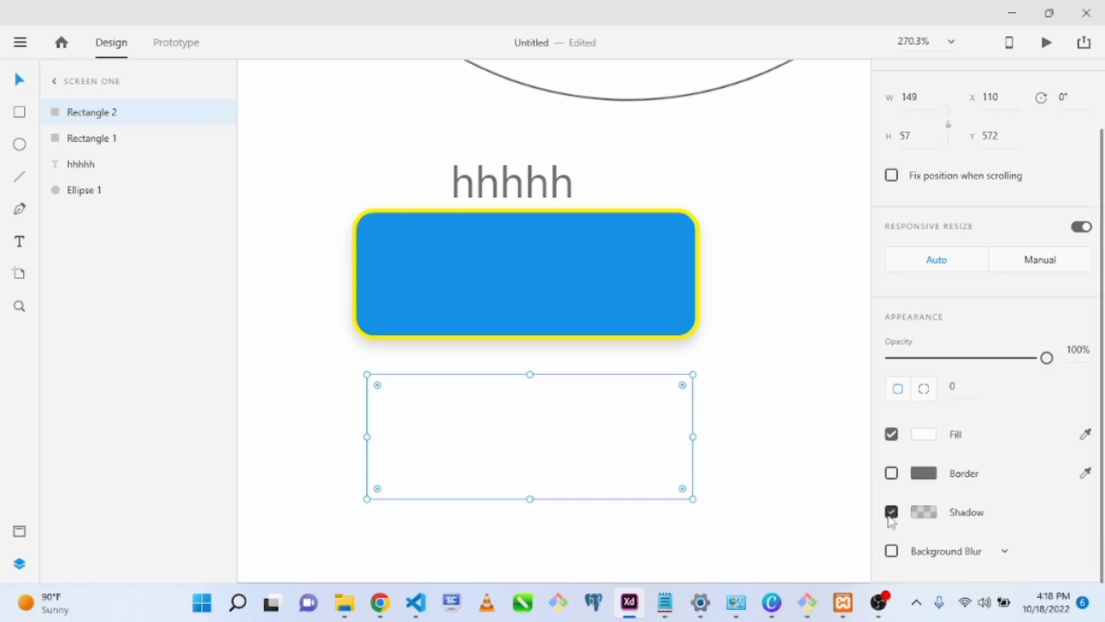
click(750, 450)
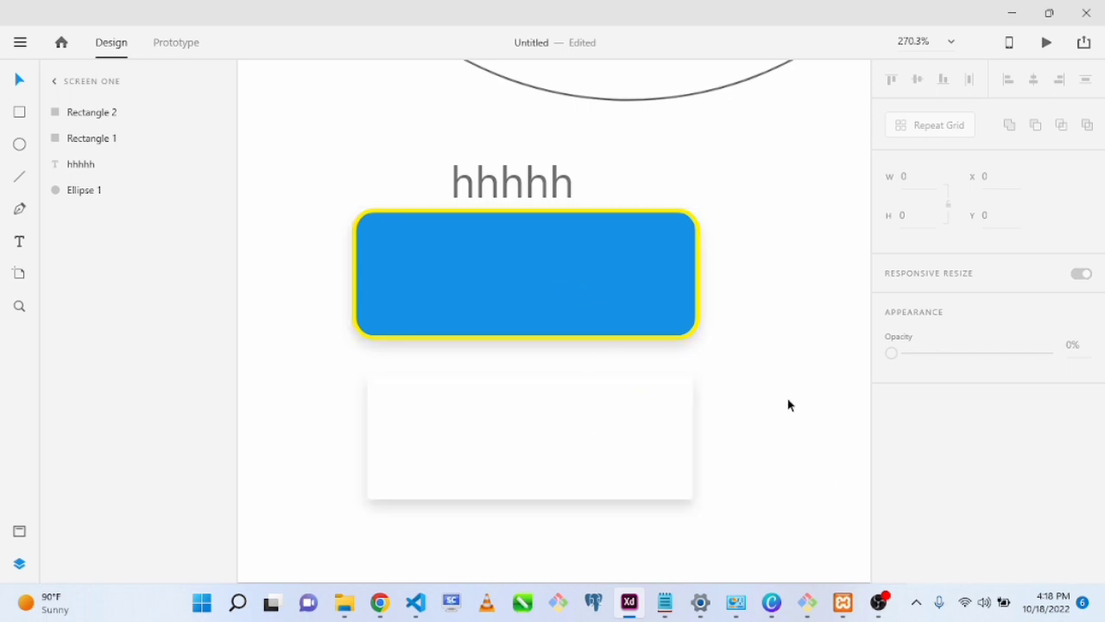
- Set the white rectangle's shadow offset to X 0 and Y 1
click(607, 430)
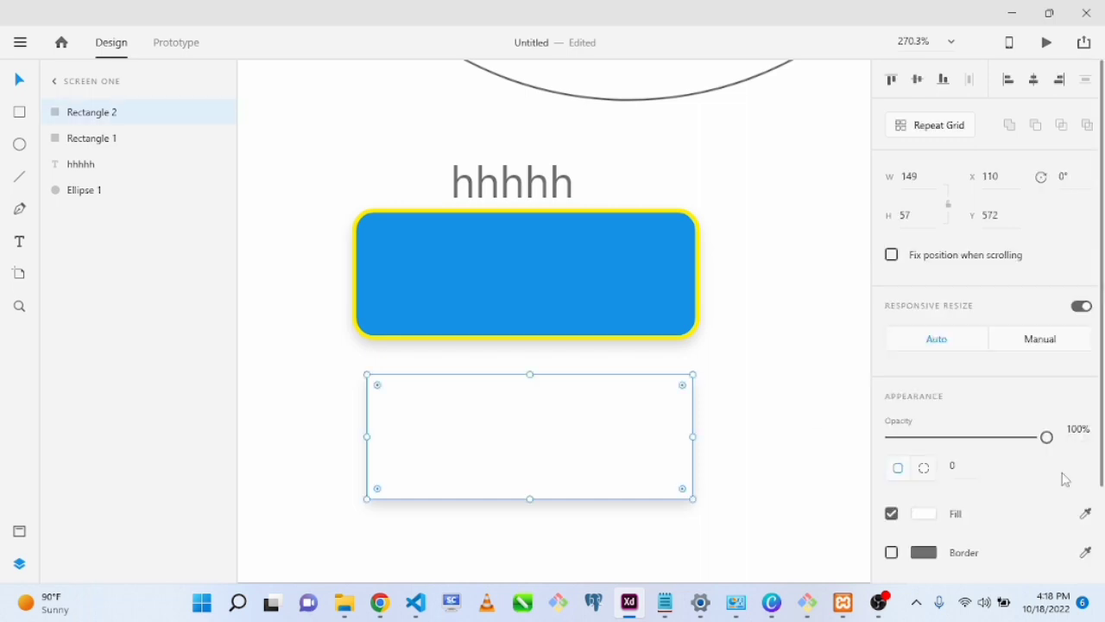
scroll(999, 486, down, 3)
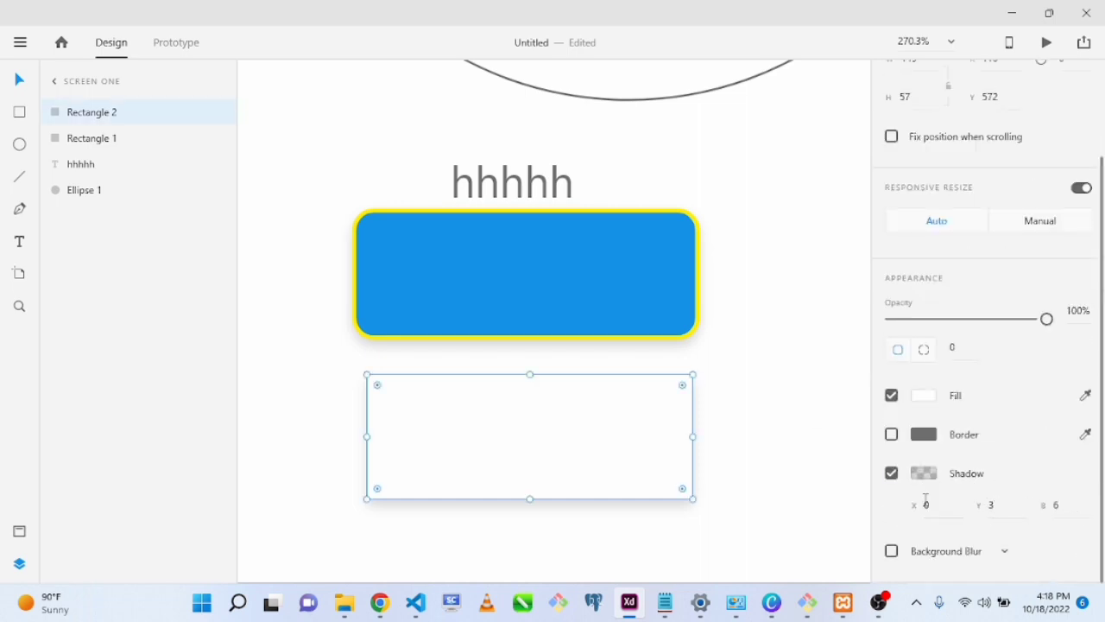
mouse_move(926, 504)
mouse_down()
mouse_move(955, 509)
mouse_move(933, 459)
mouse_move(944, 503)
mouse_up()
key(Down)
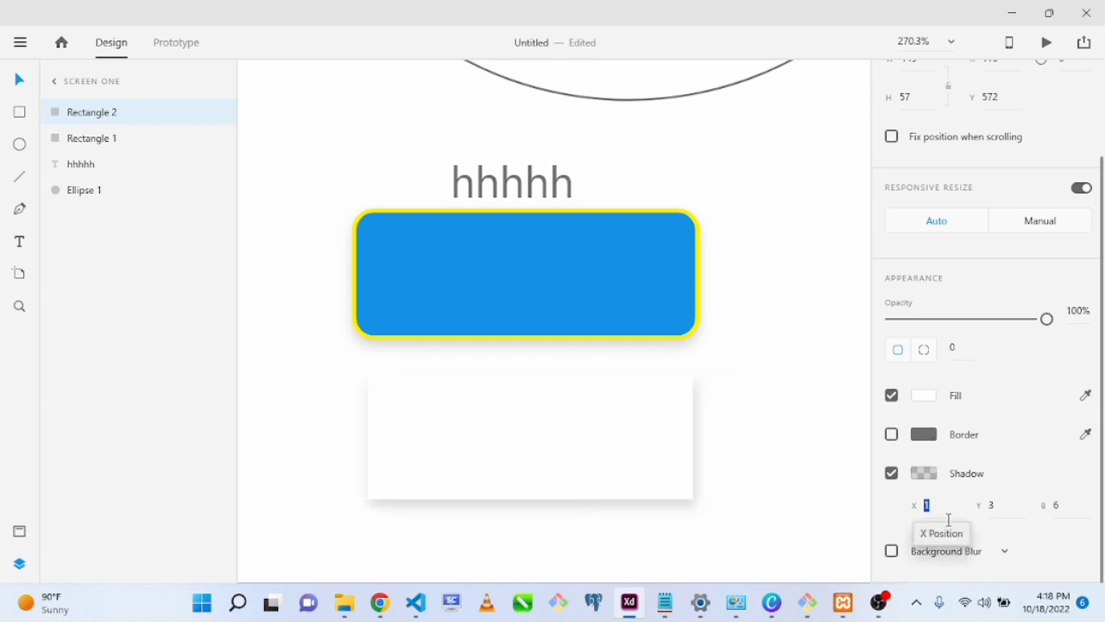
click(992, 504)
mouse_move(994, 489)
mouse_down()
mouse_move(987, 471)
mouse_move(994, 505)
mouse_up()
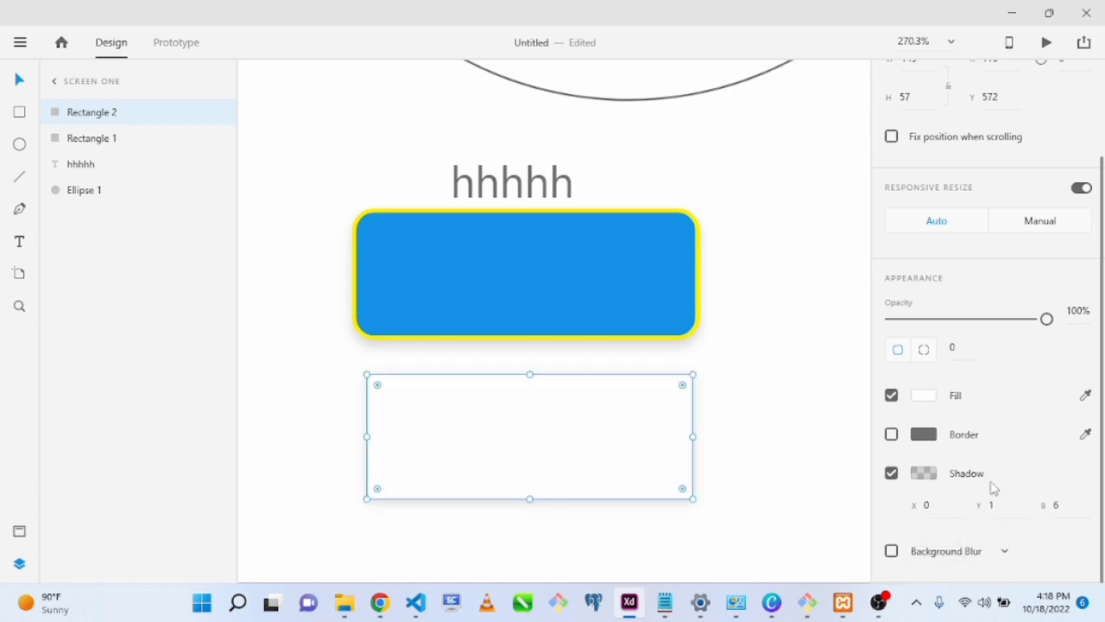
- Turn the white rectangle's background blur on and back off
click(892, 551)
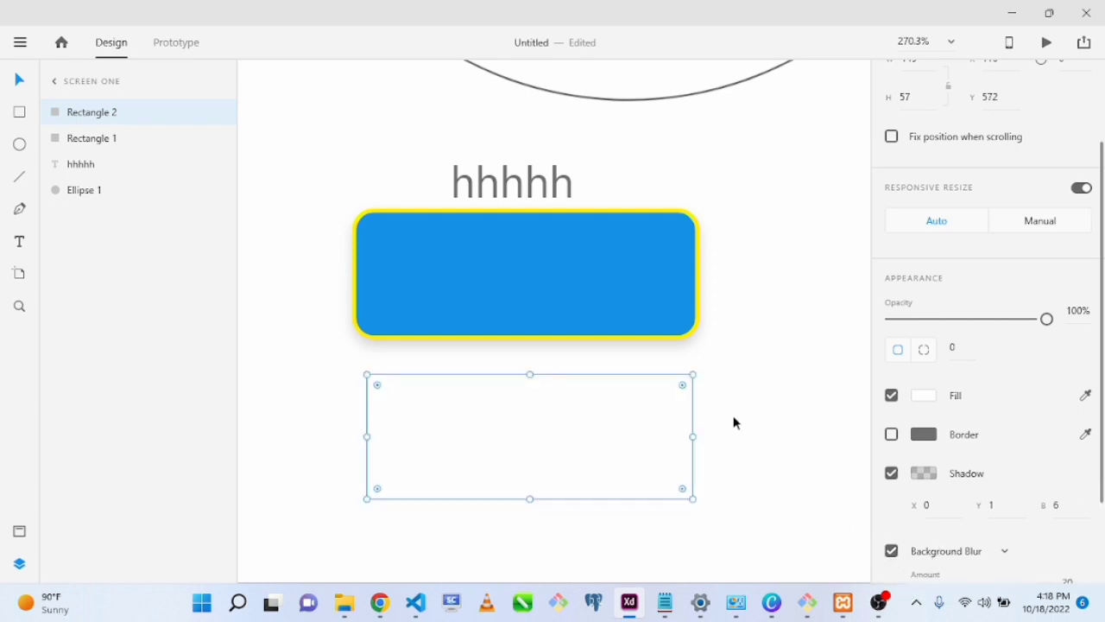
click(893, 551)
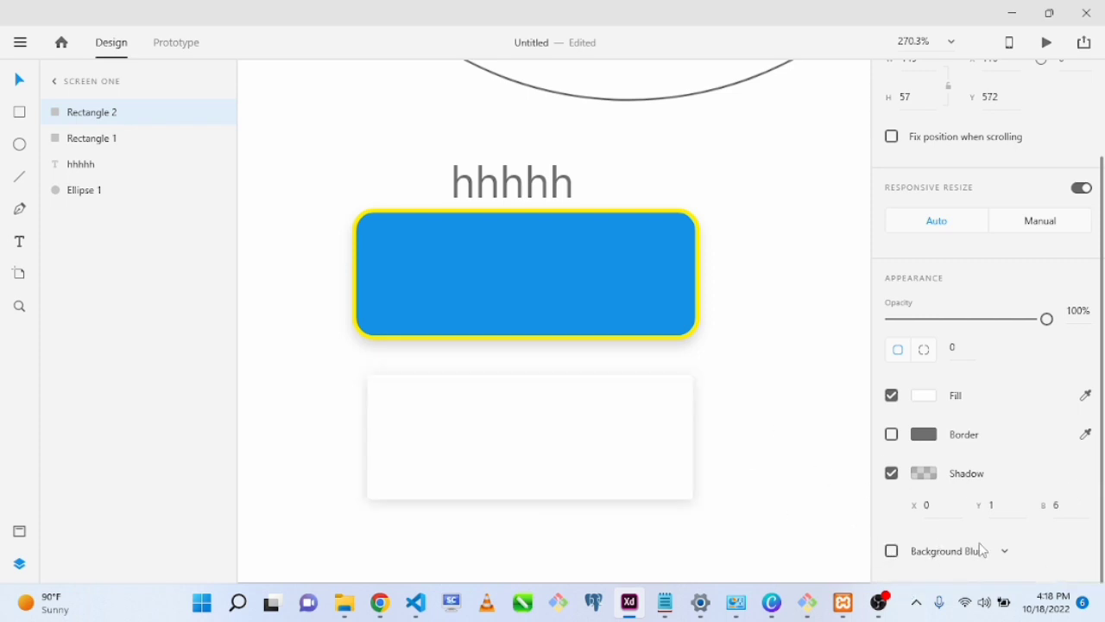
- Set the white rectangle's shadow colour to pure red, #FF0000
click(975, 475)
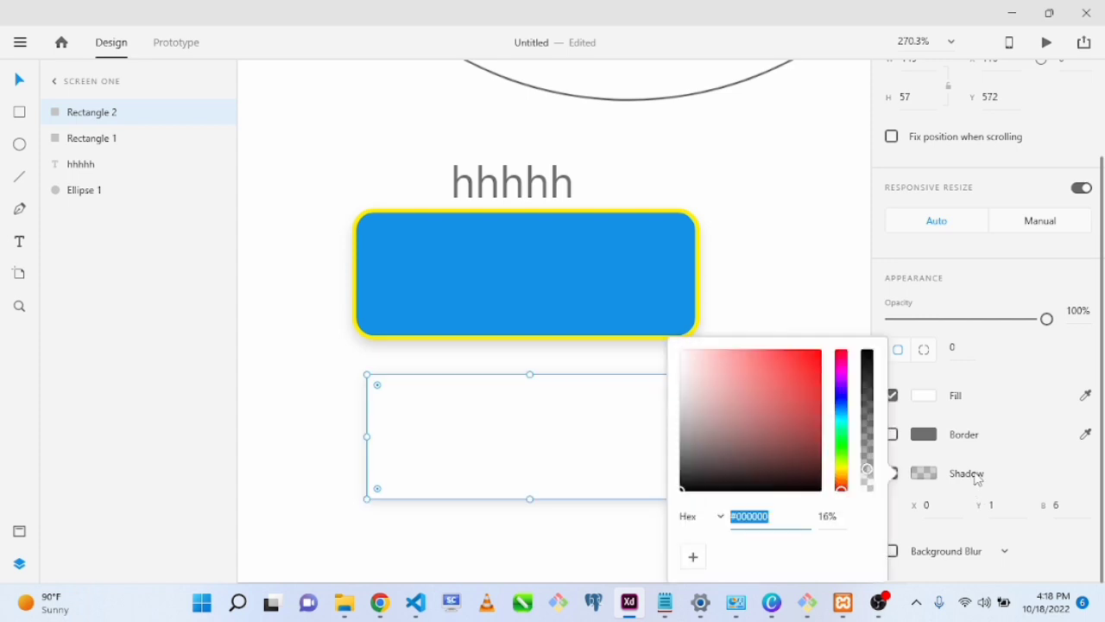
click(793, 451)
click(807, 366)
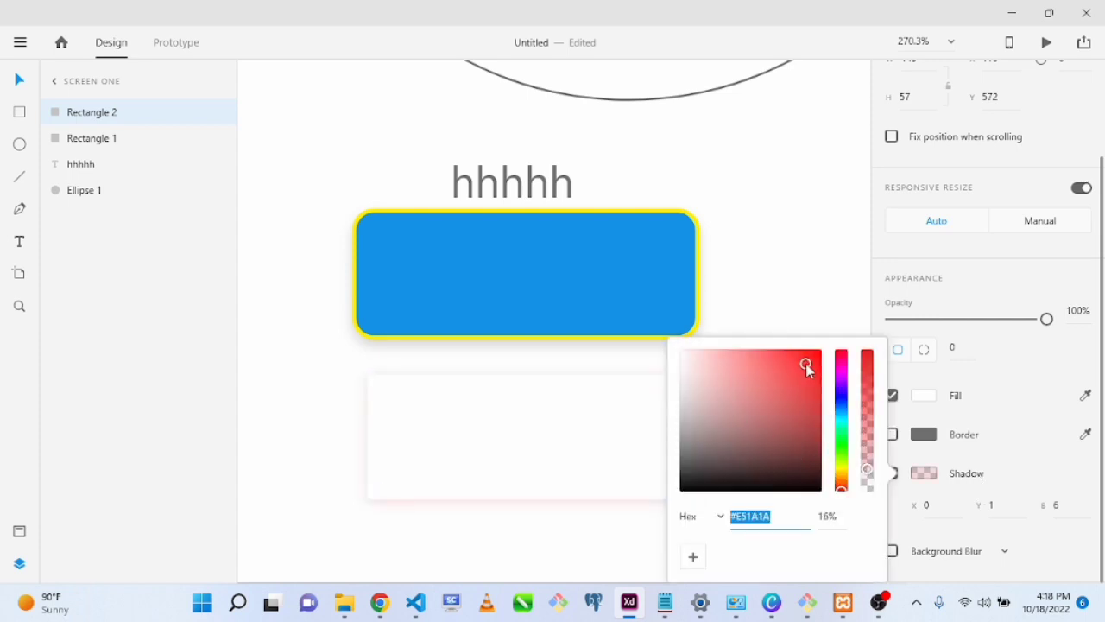
click(820, 407)
drag(836, 323, 836, 323)
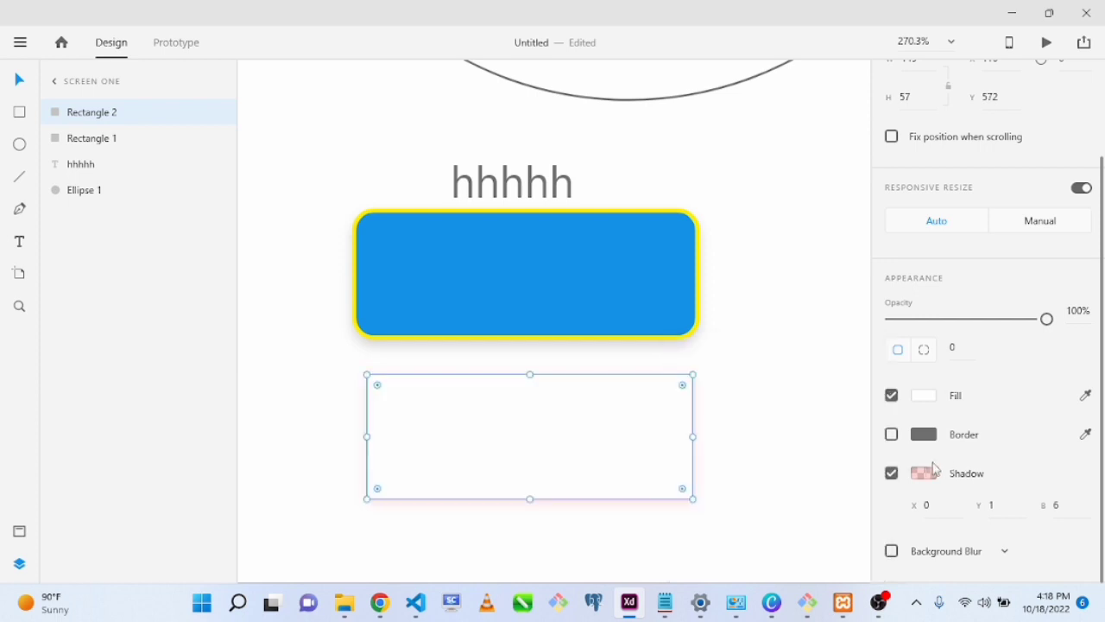
- Change the white rectangle's shadow to the darker red #AE2121 at 100% opacity, then deselect the rectangle
click(924, 473)
click(928, 476)
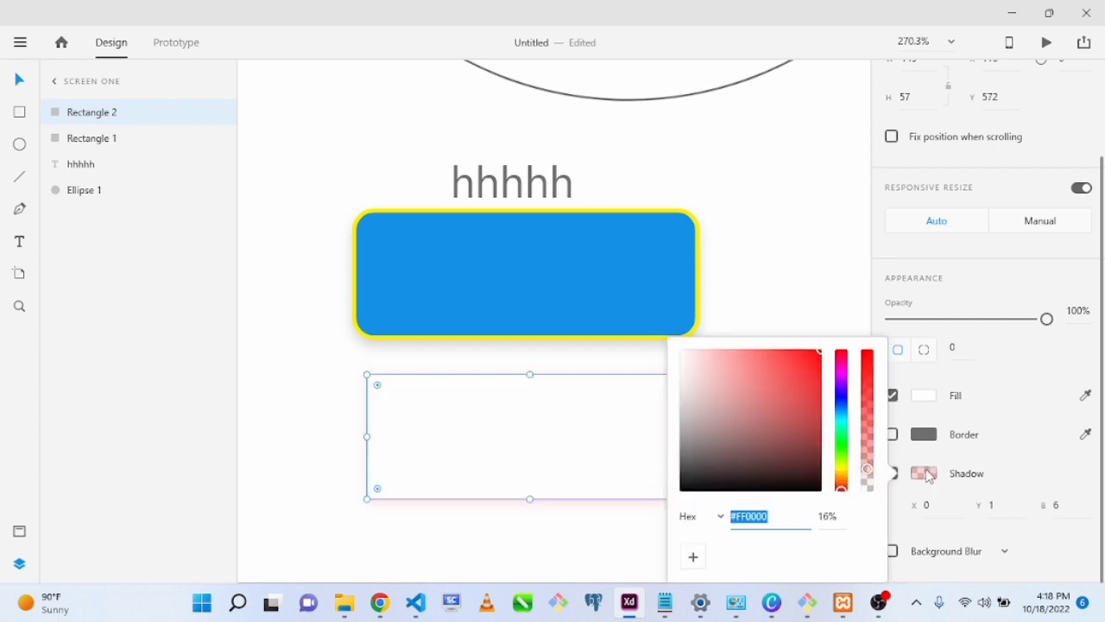
click(708, 444)
click(780, 365)
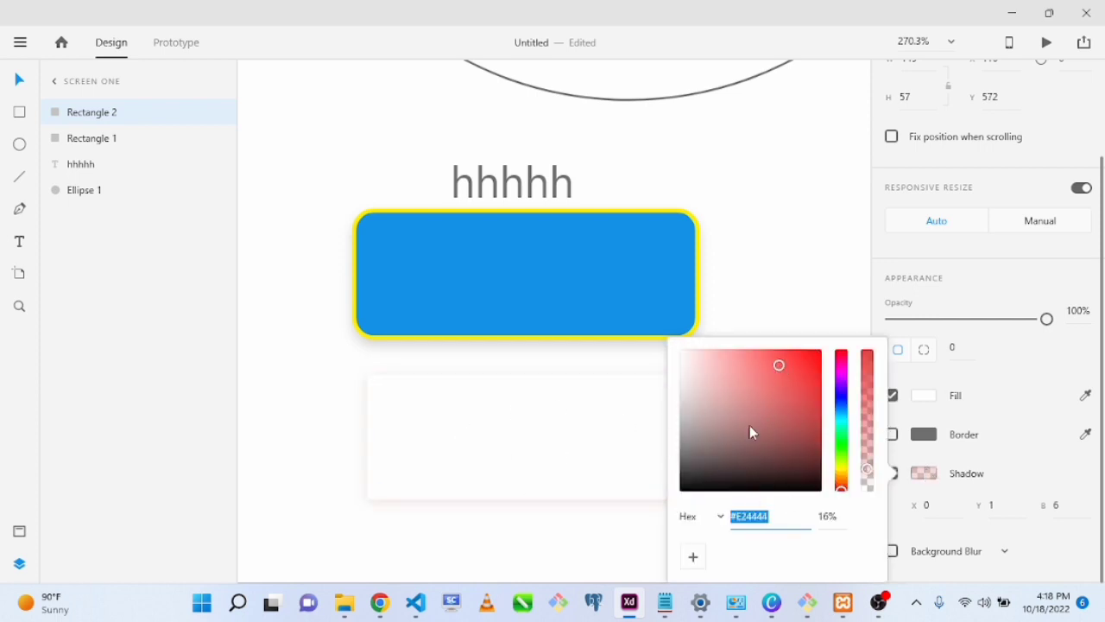
click(753, 446)
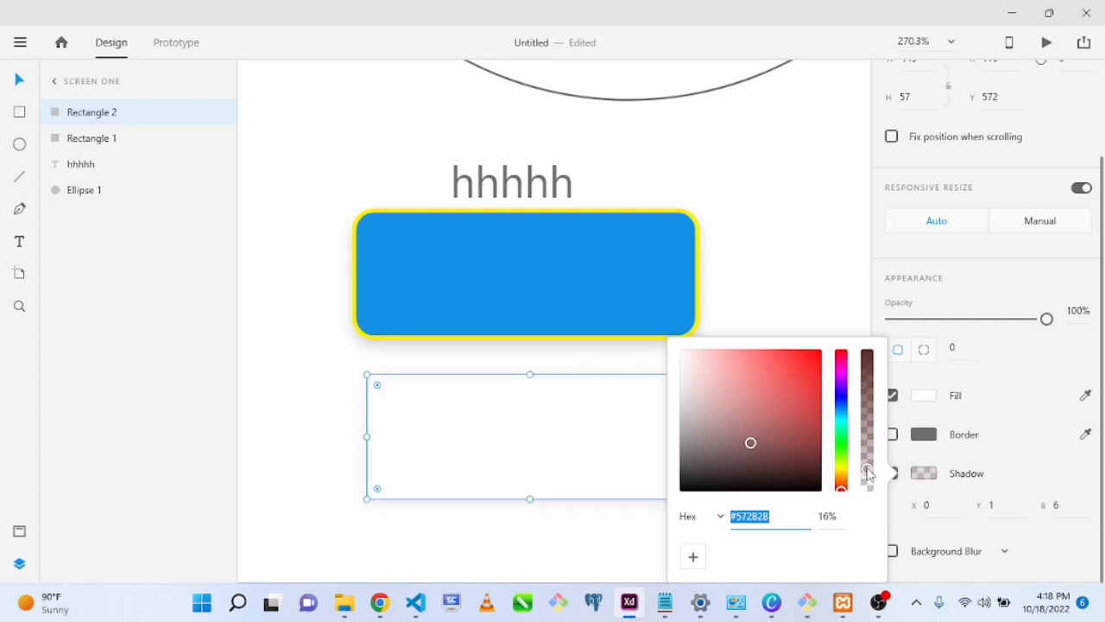
drag(868, 473, 862, 340)
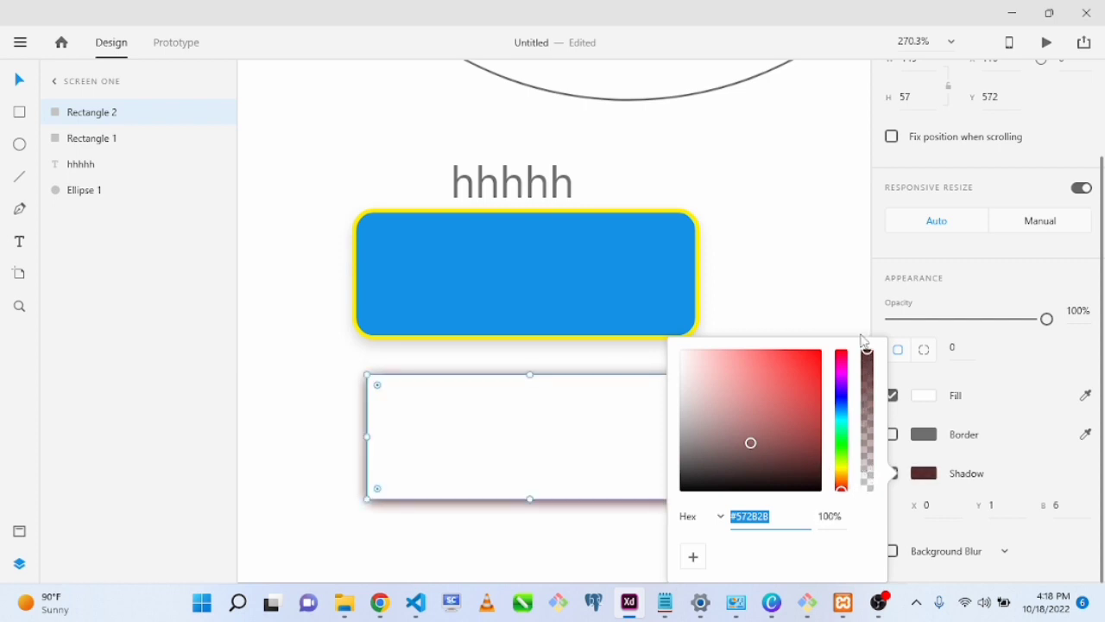
drag(752, 442, 795, 396)
click(753, 292)
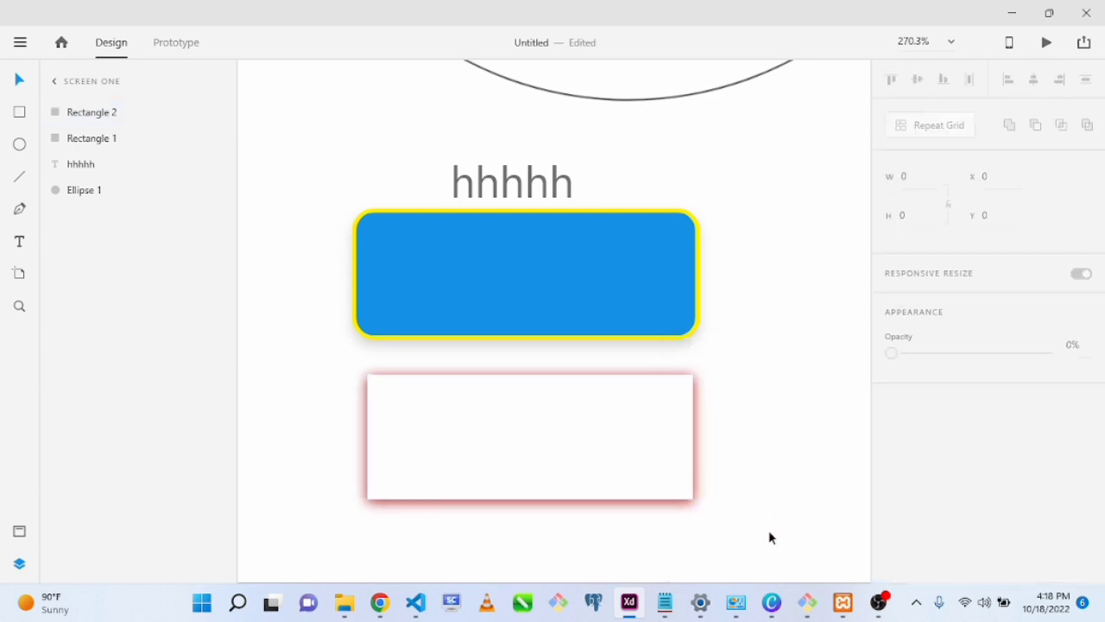
- Change the white rectangle's shadow hue to green and adjust the shadow colour's opacity
click(686, 500)
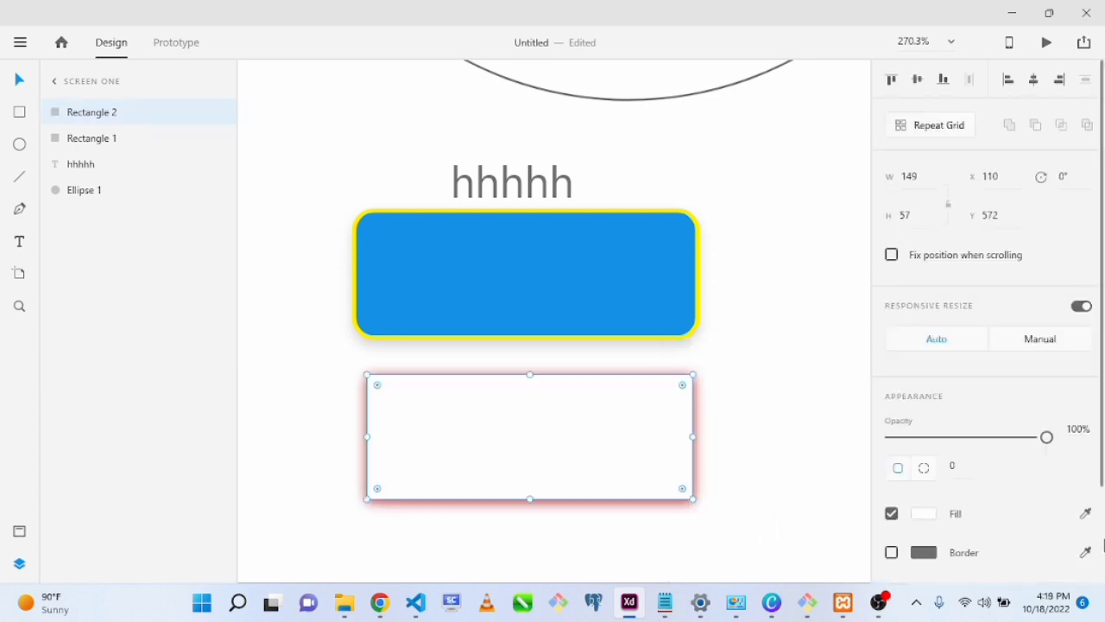
scroll(1018, 432, down, 2)
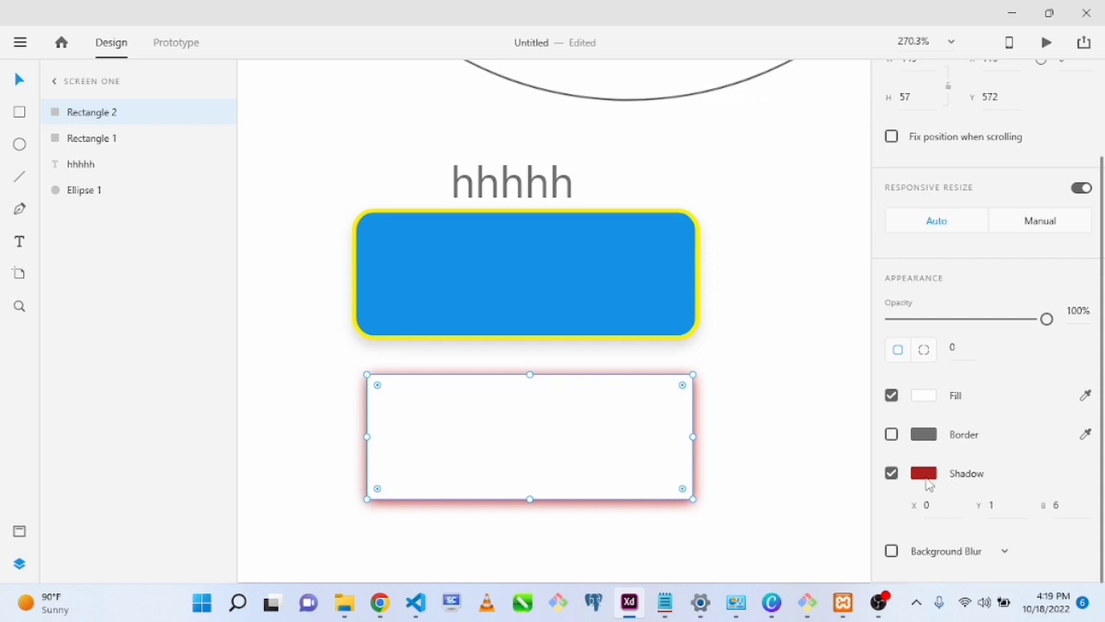
click(924, 474)
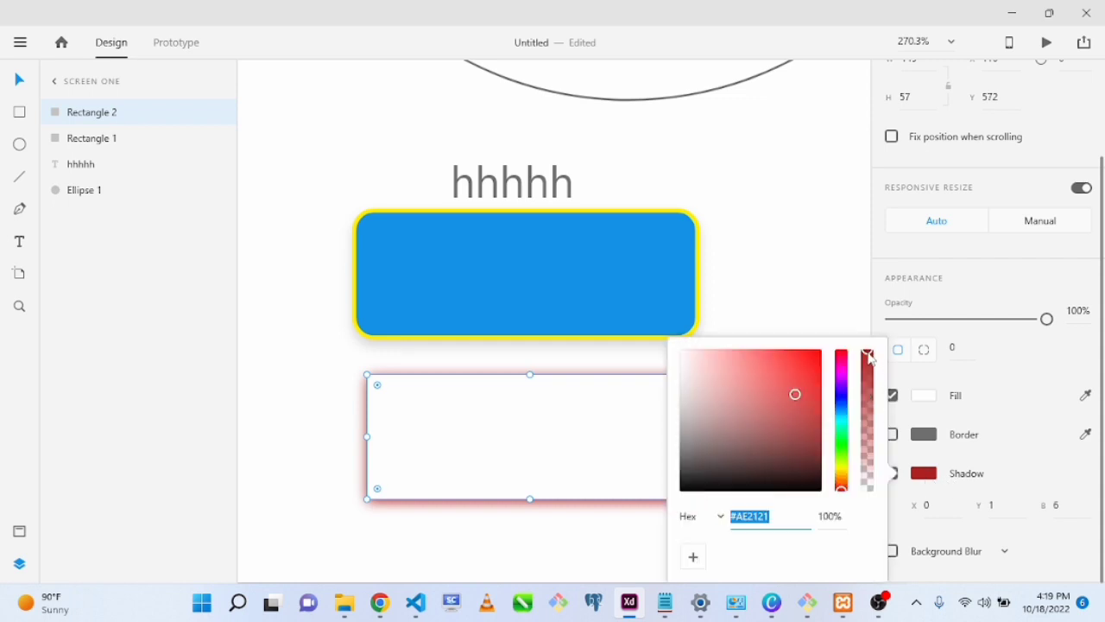
drag(869, 358, 867, 433)
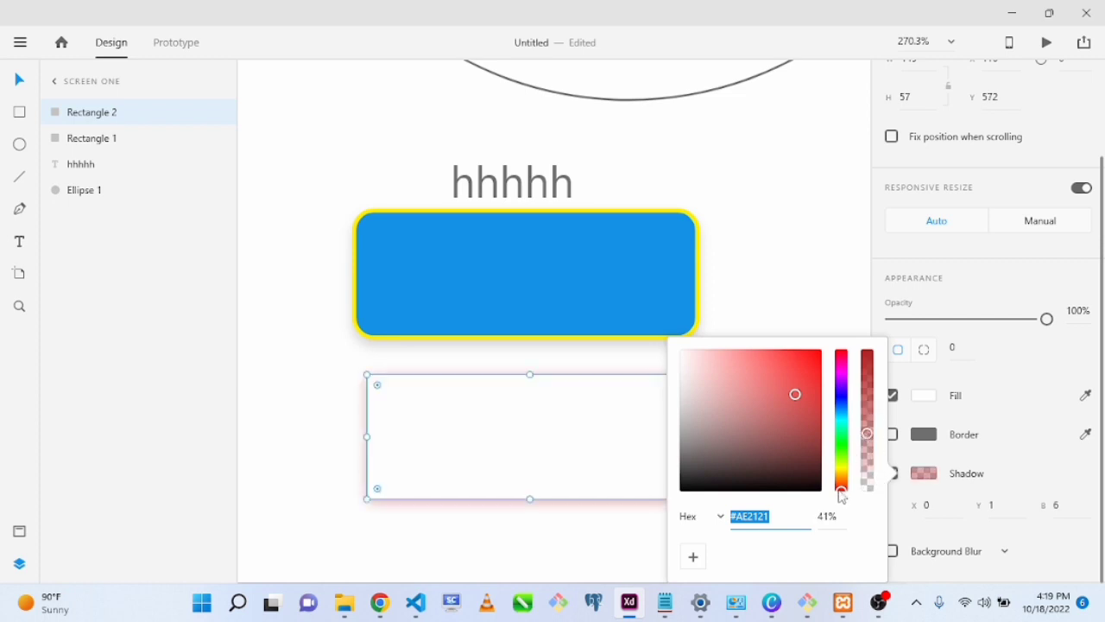
drag(842, 496, 866, 357)
click(803, 295)
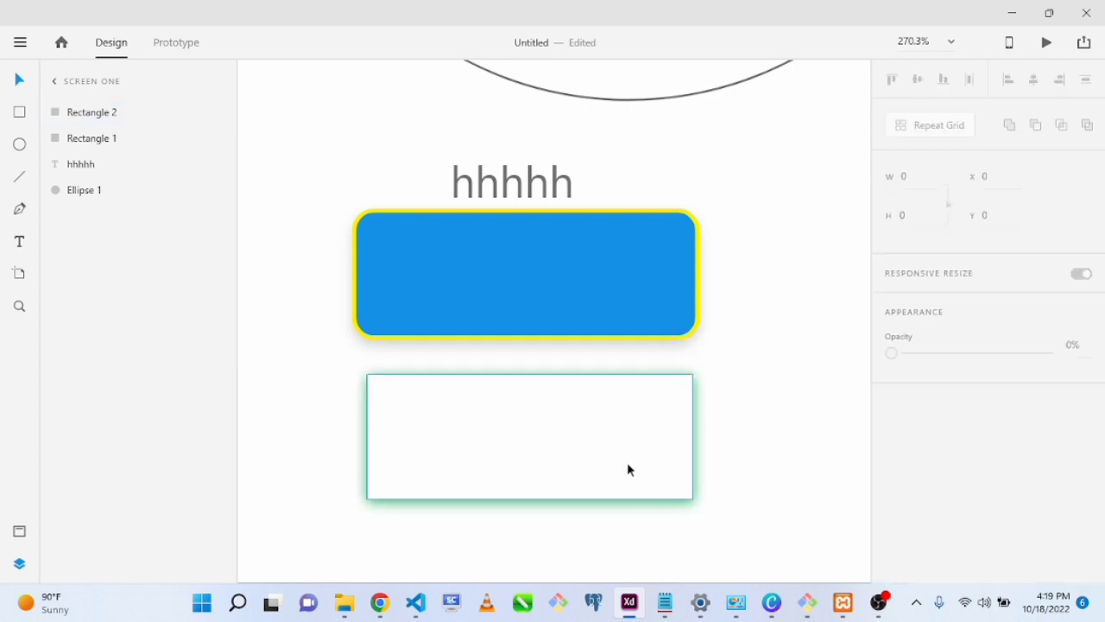
click(615, 462)
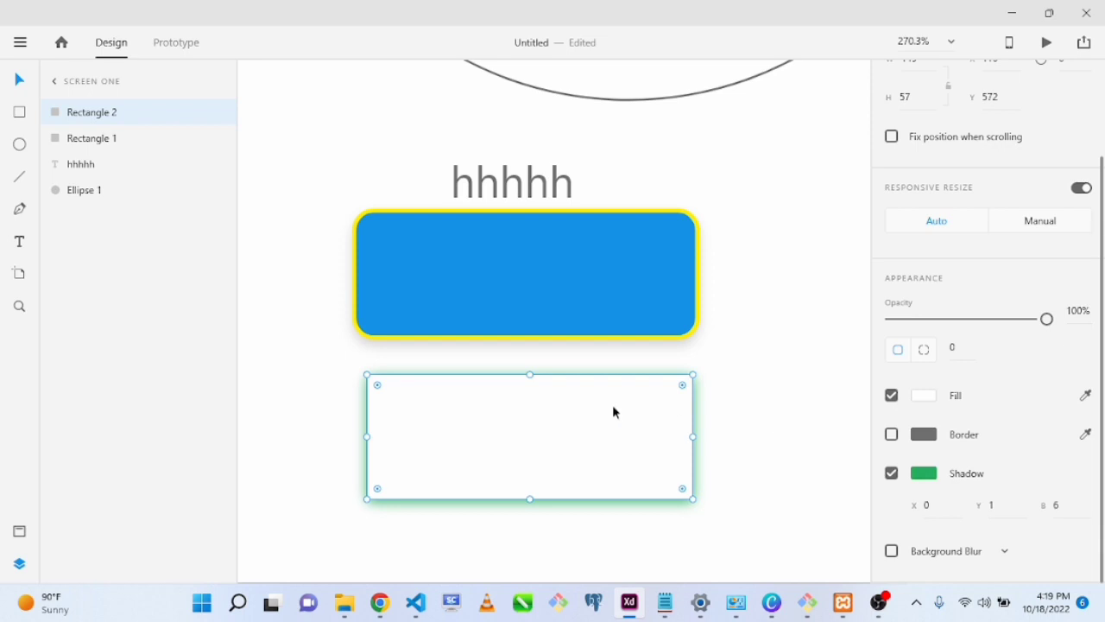
click(757, 461)
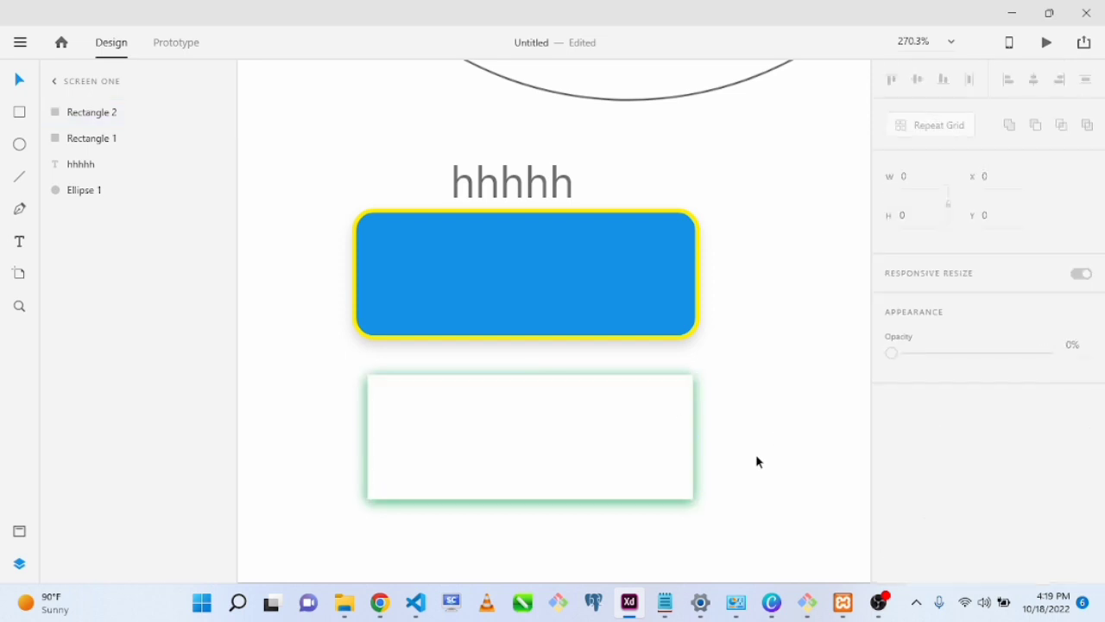
click(619, 434)
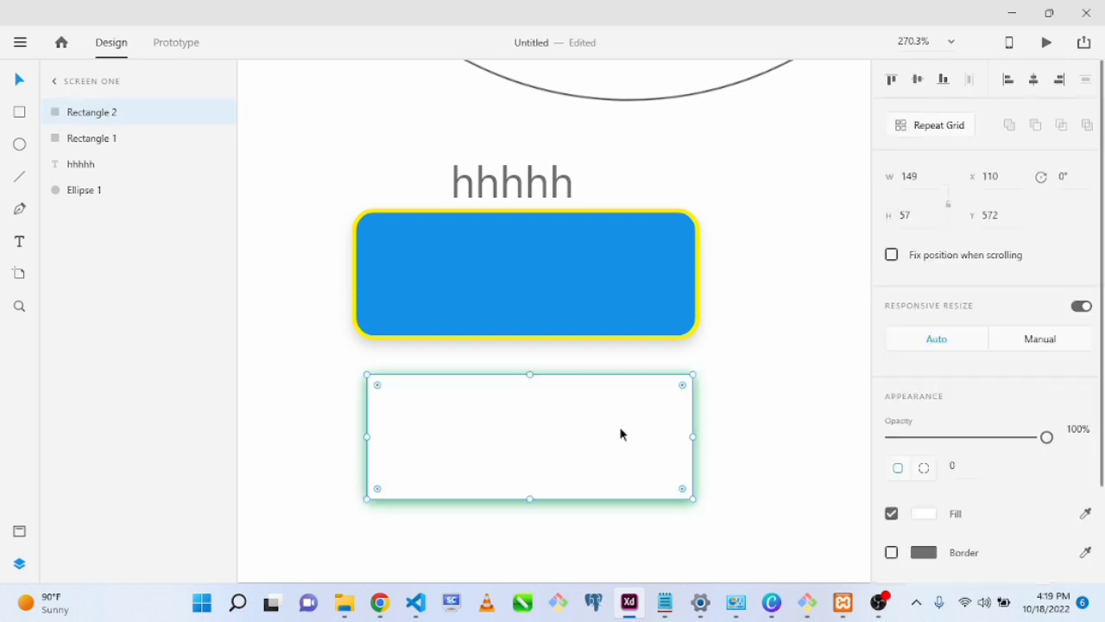
scroll(1102, 466, down, 1)
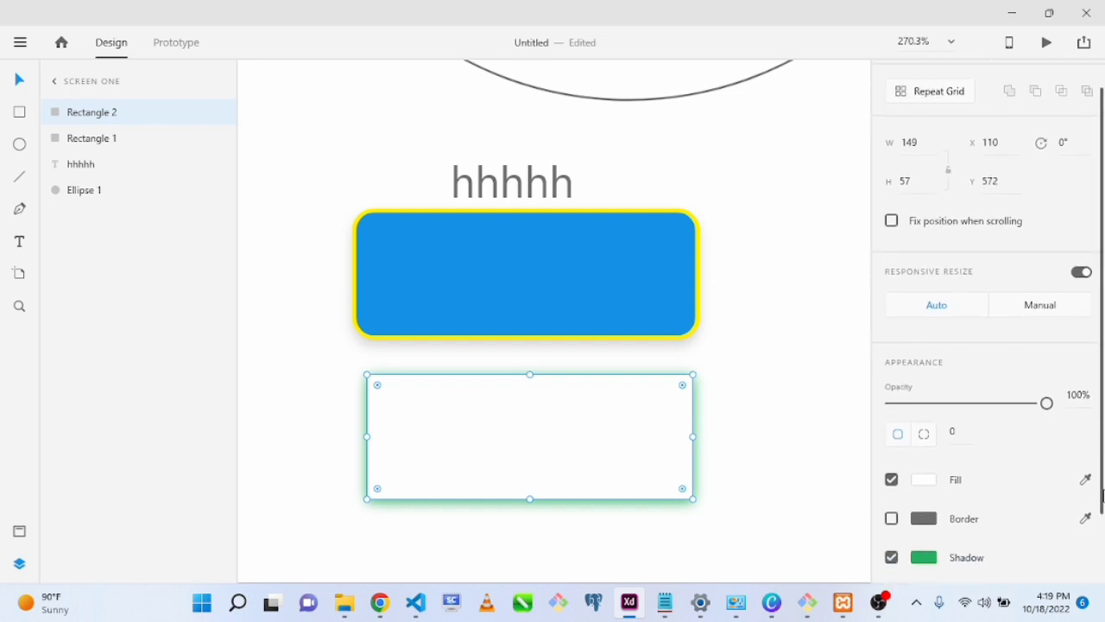
- Move the "hhhhh" text slightly up, away from the blue rectangle, and set its font to Gill Sans MT
drag(497, 190, 501, 170)
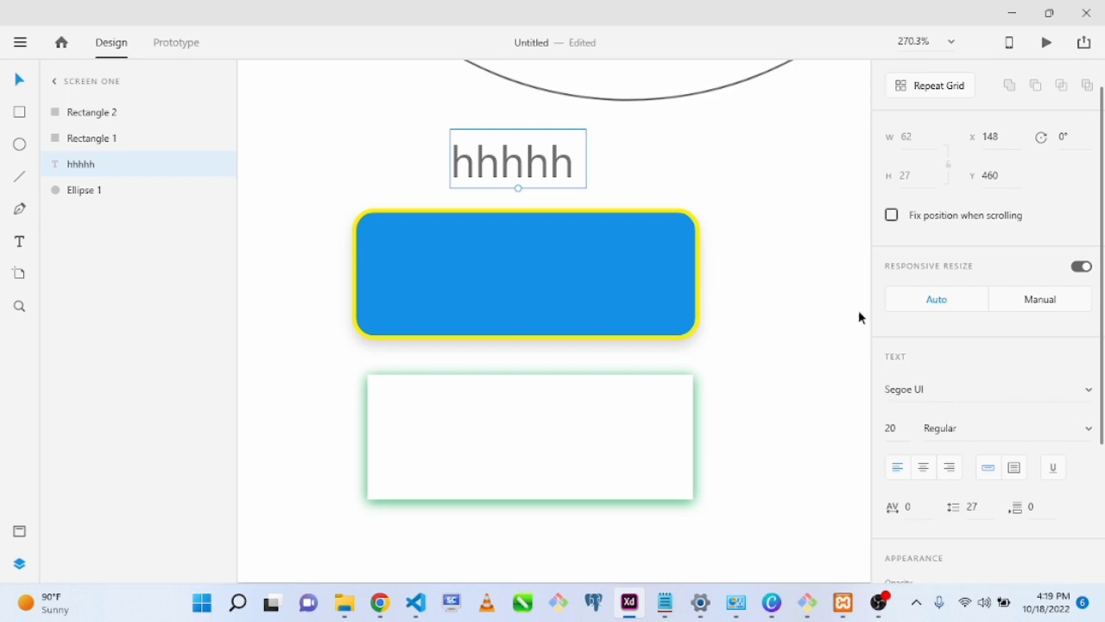
click(1090, 390)
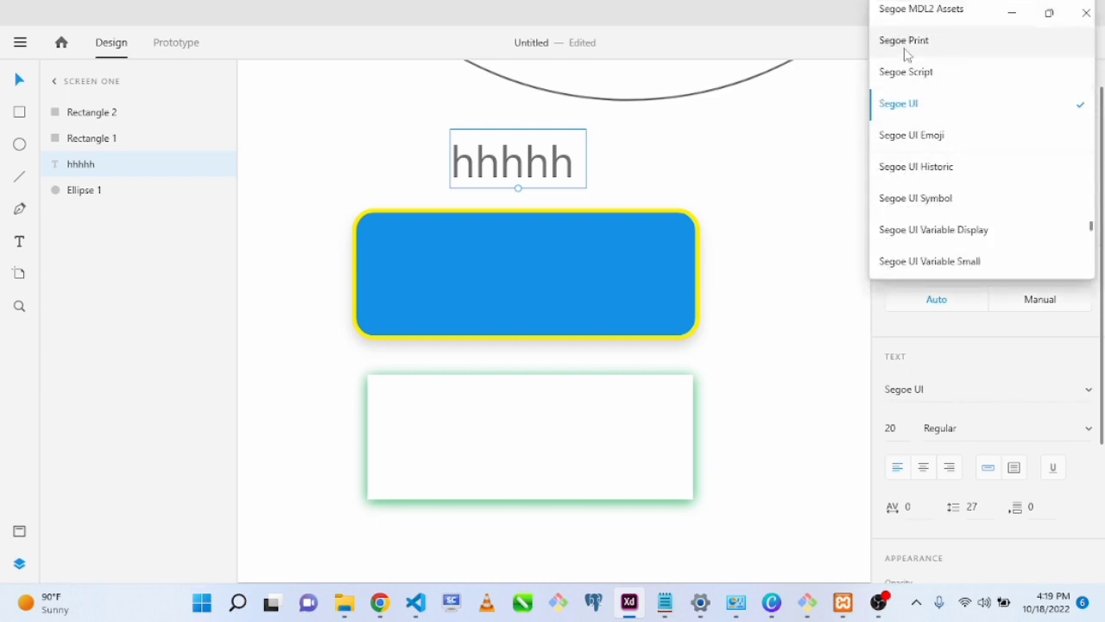
drag(1093, 225, 1079, 110)
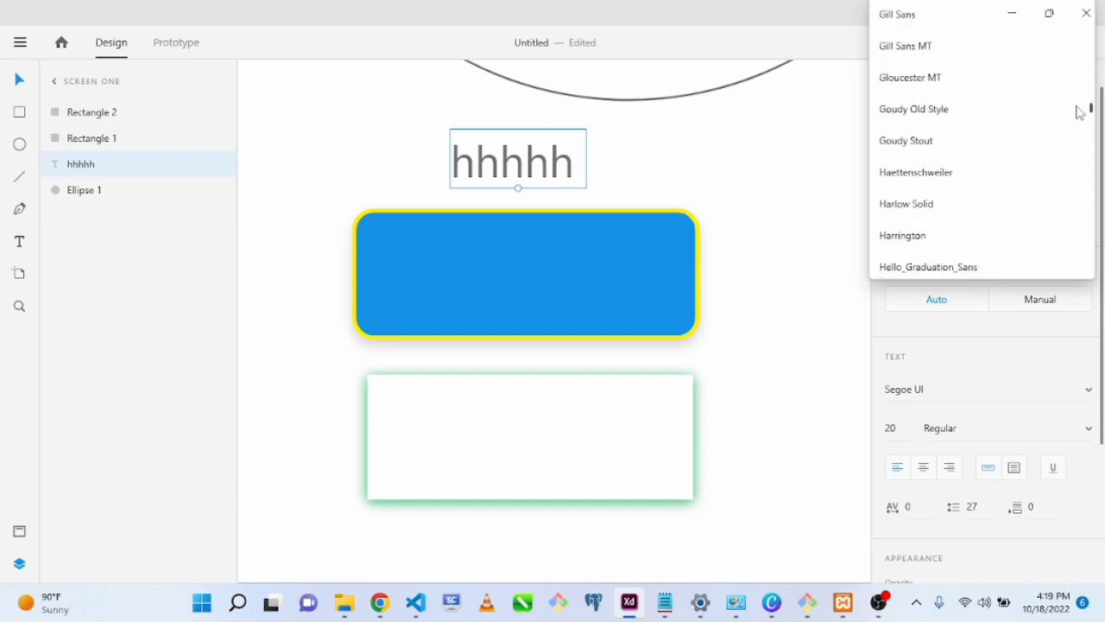
click(928, 45)
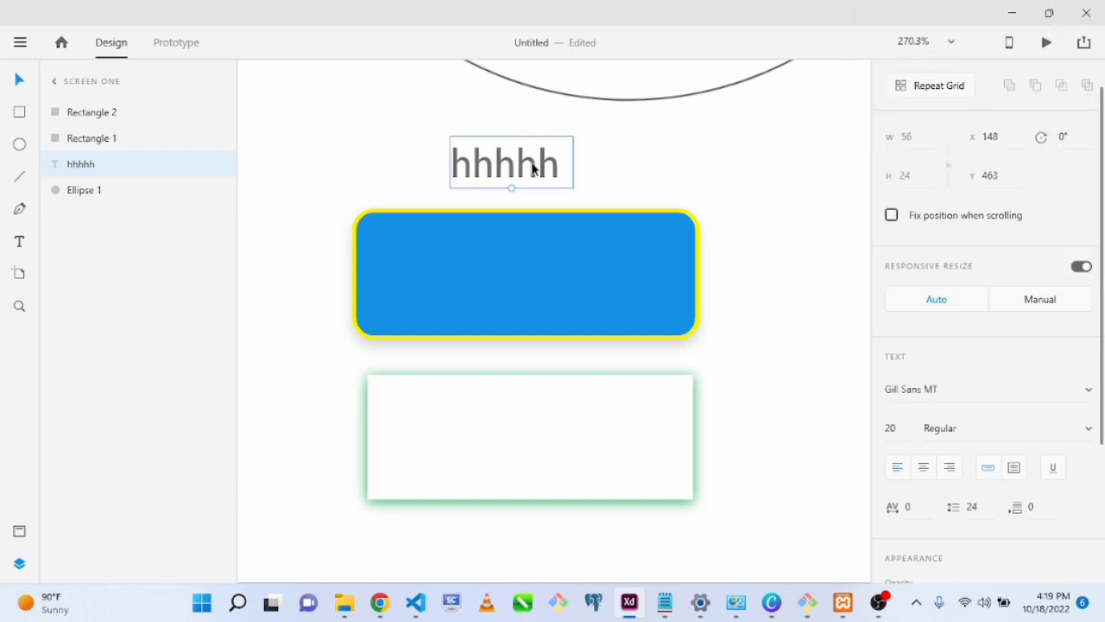
- Try the fonts Goudy Old Style and Harrington on the selected "hhhhh" text
double_click(534, 164)
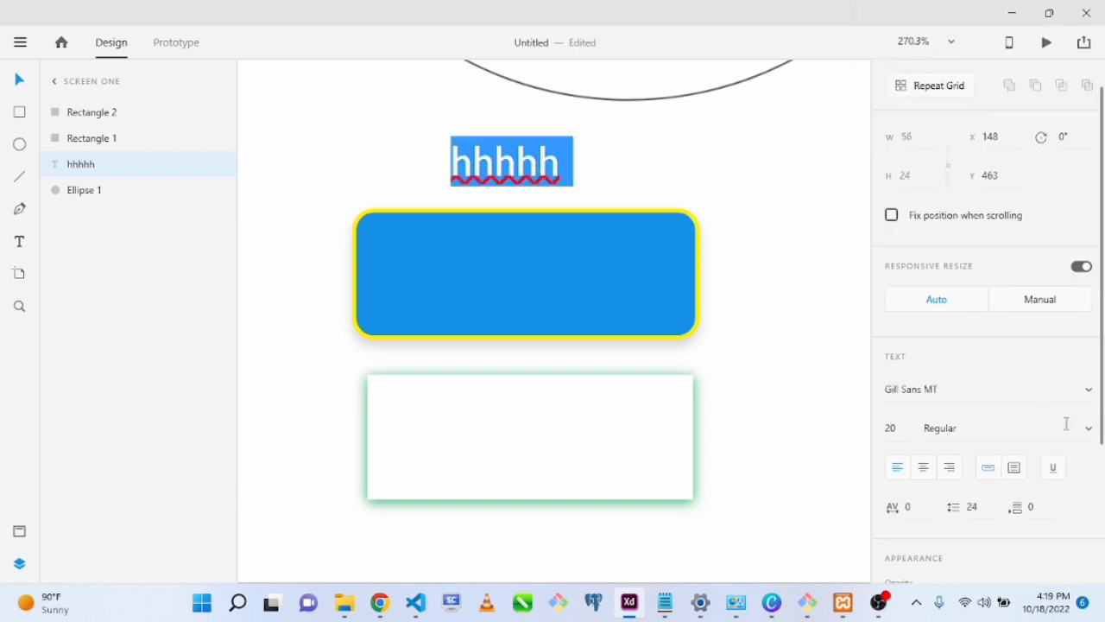
click(1089, 390)
click(533, 164)
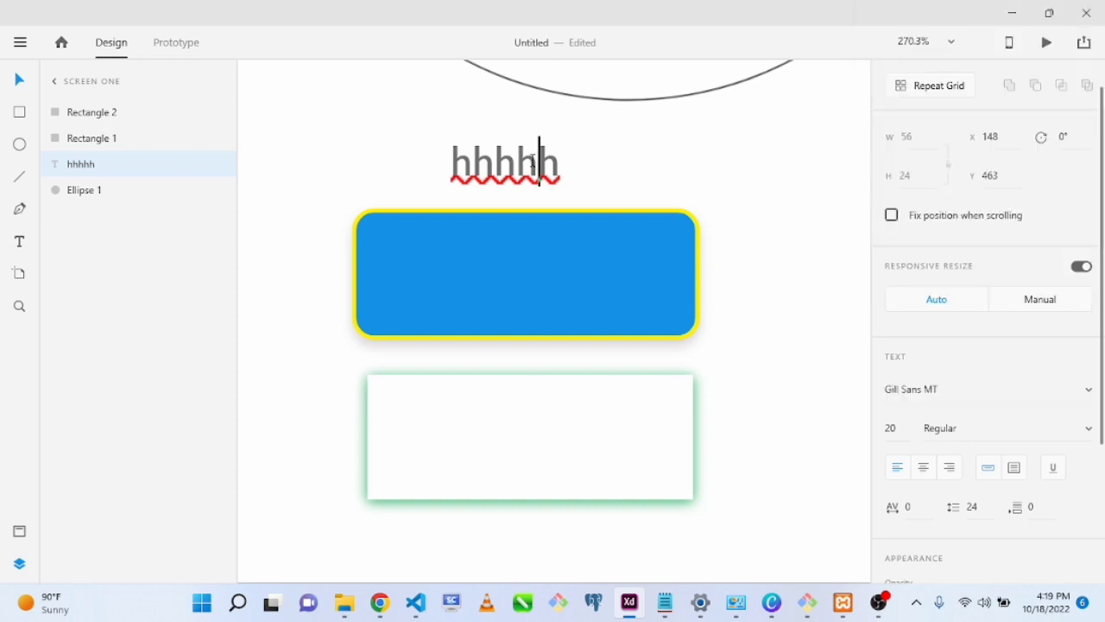
double_click(532, 164)
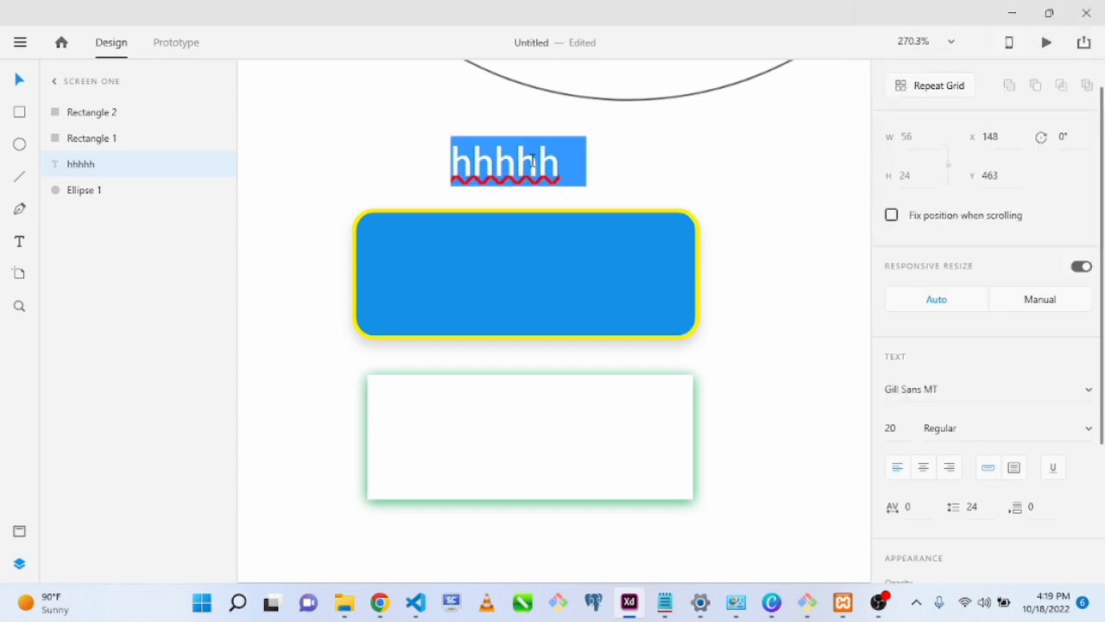
click(1089, 392)
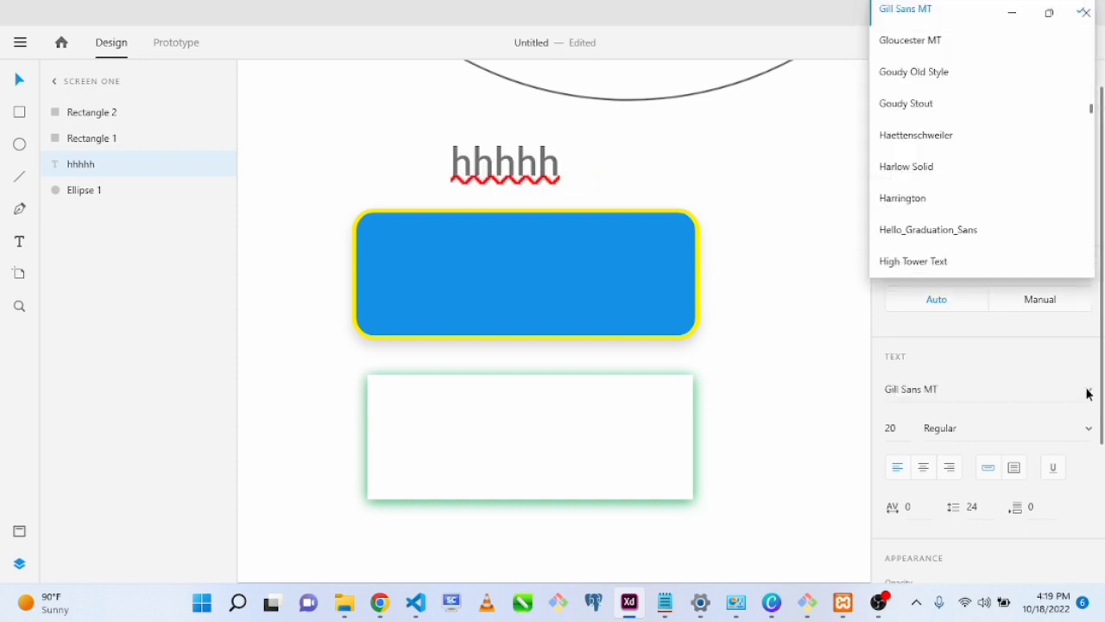
click(905, 81)
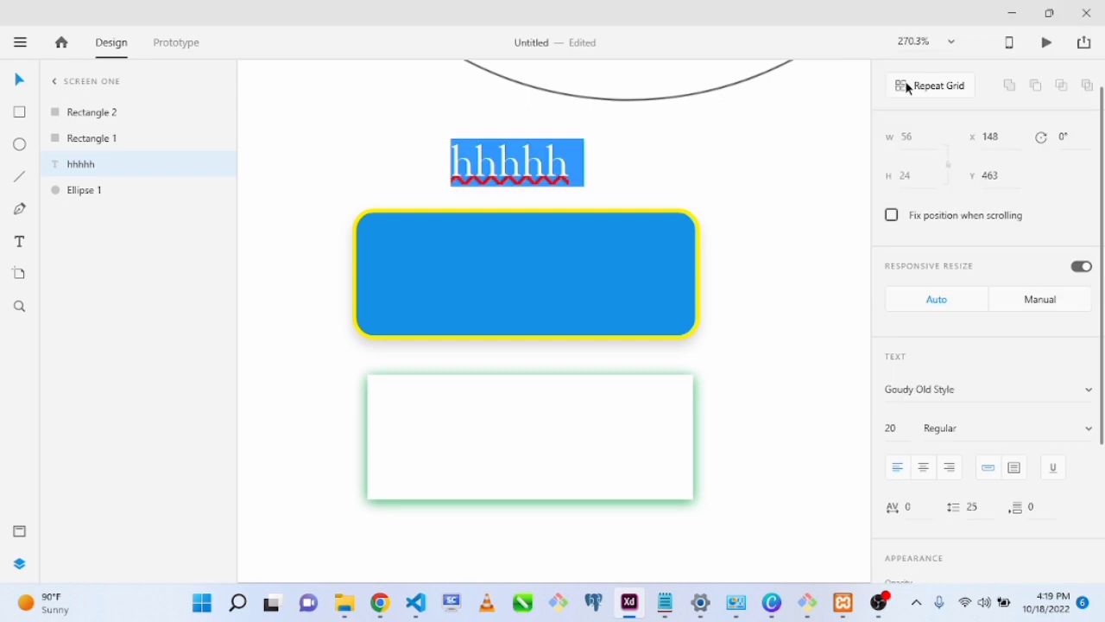
click(1085, 394)
click(978, 141)
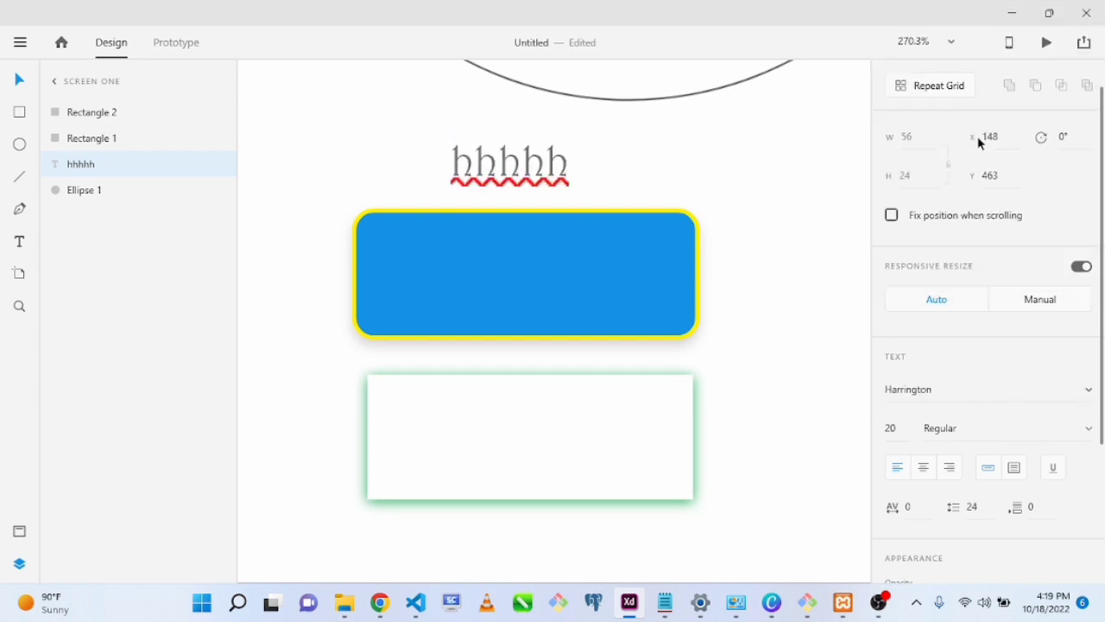
- Set the "hhhhh" text's font to Mistral and deselect it
click(1086, 389)
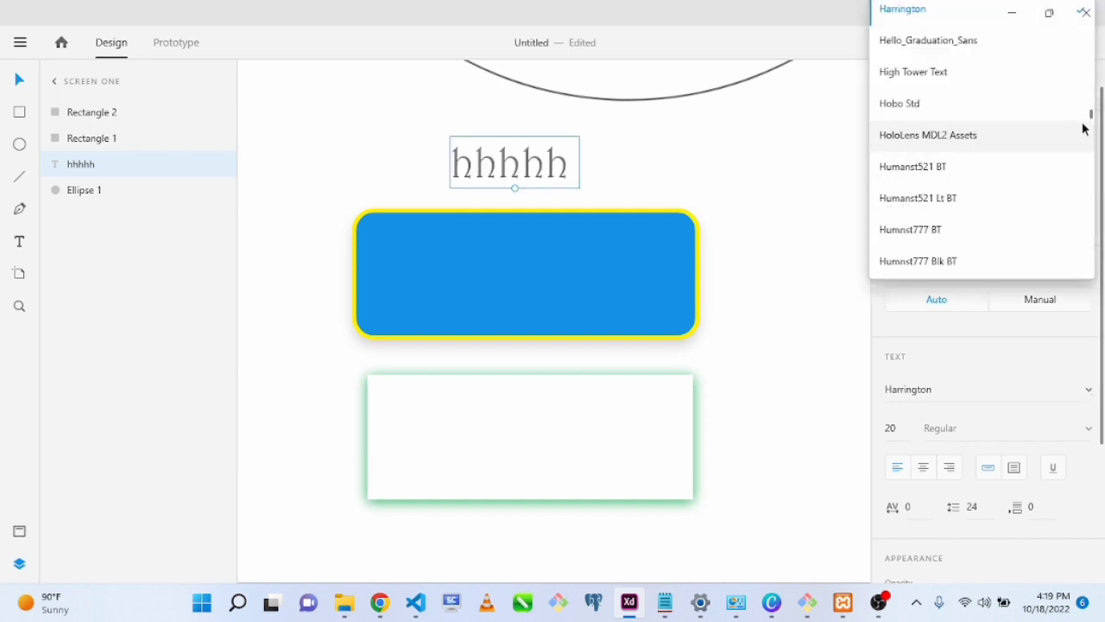
drag(1090, 113, 989, 173)
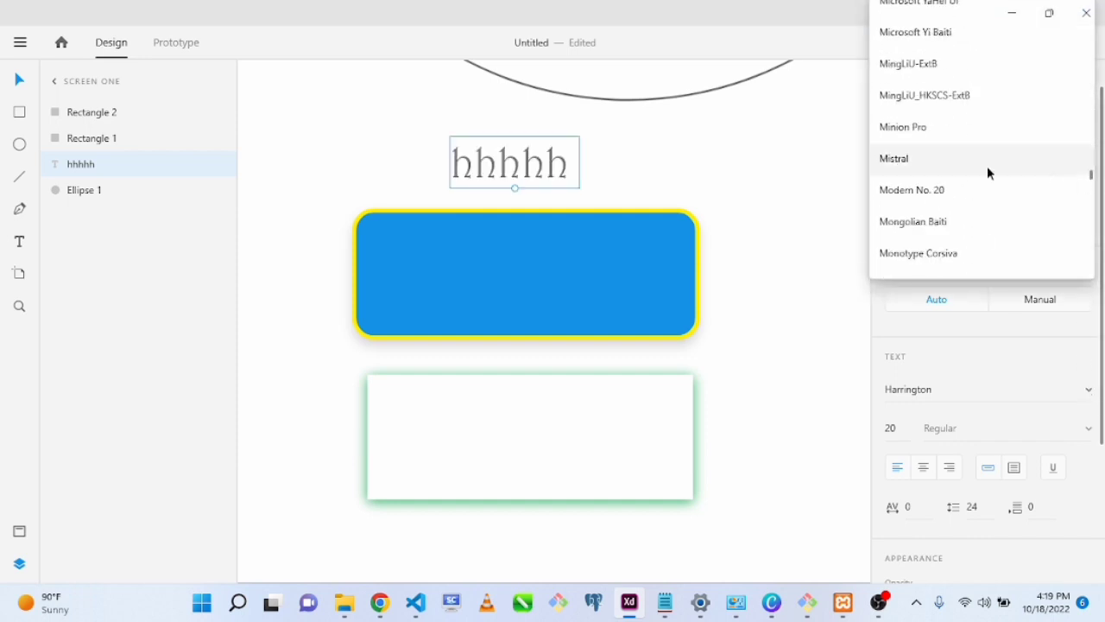
click(899, 160)
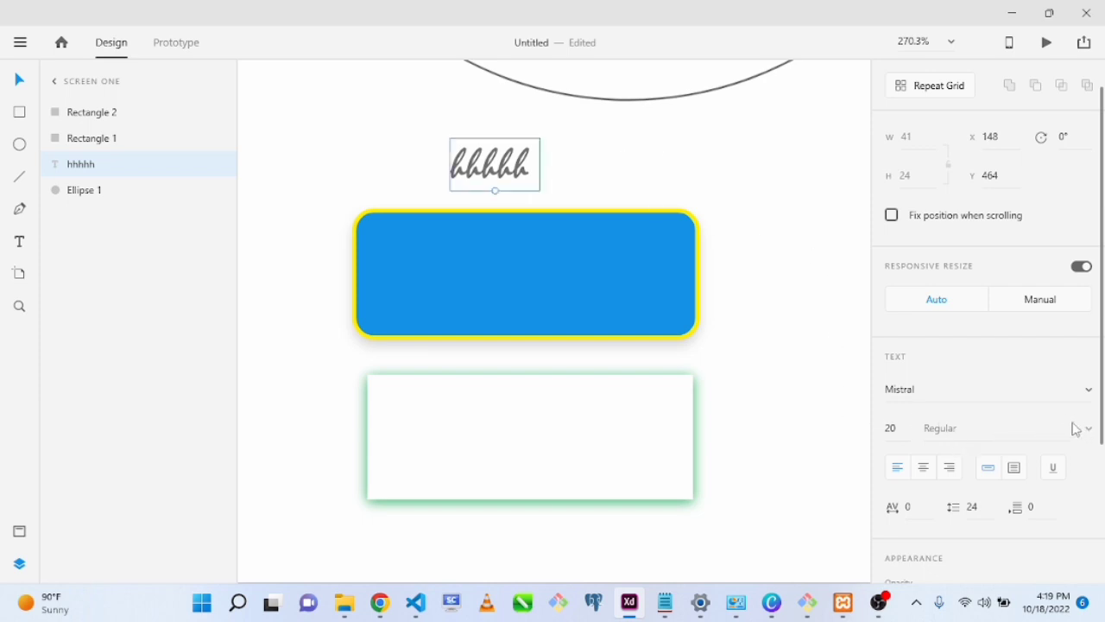
click(765, 412)
- Change the "hhhhh" text's font to Mystic Gate and deselect it
click(529, 170)
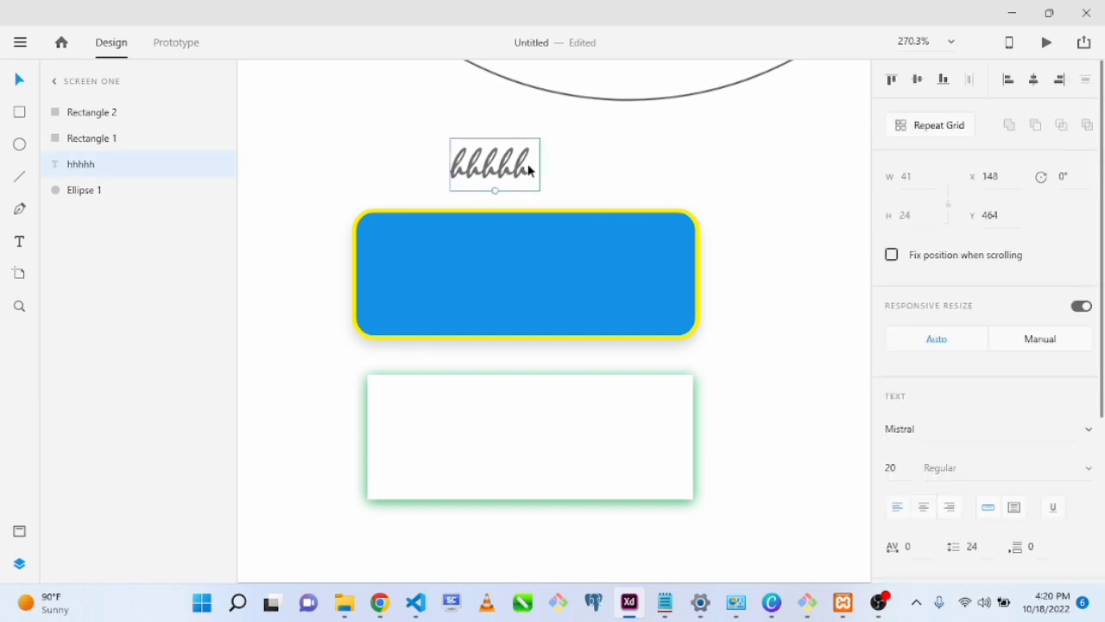
click(1086, 431)
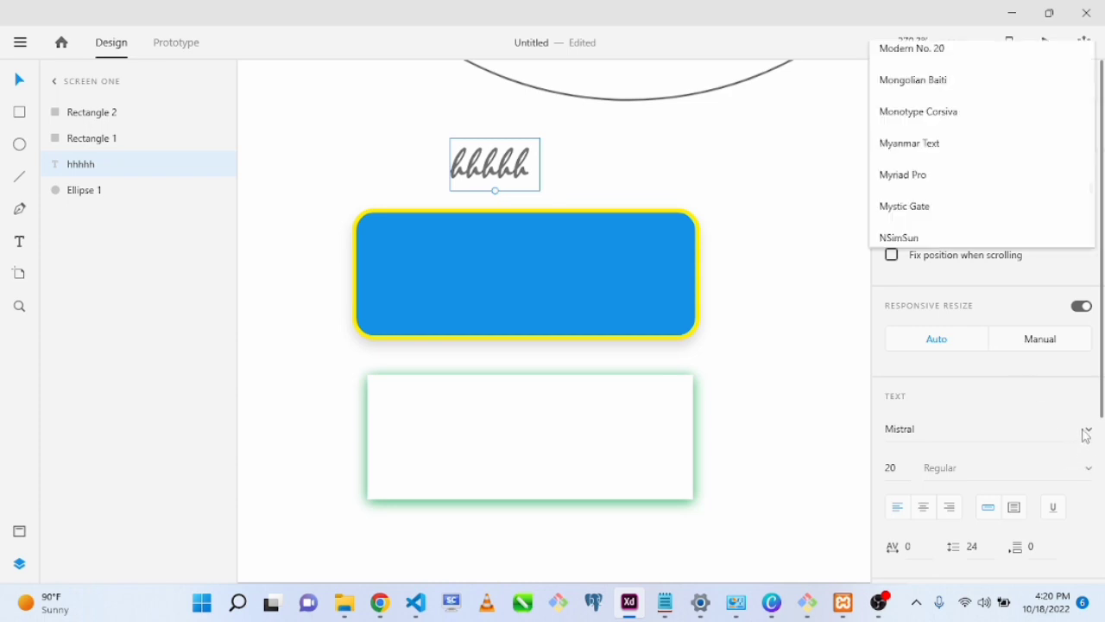
click(950, 211)
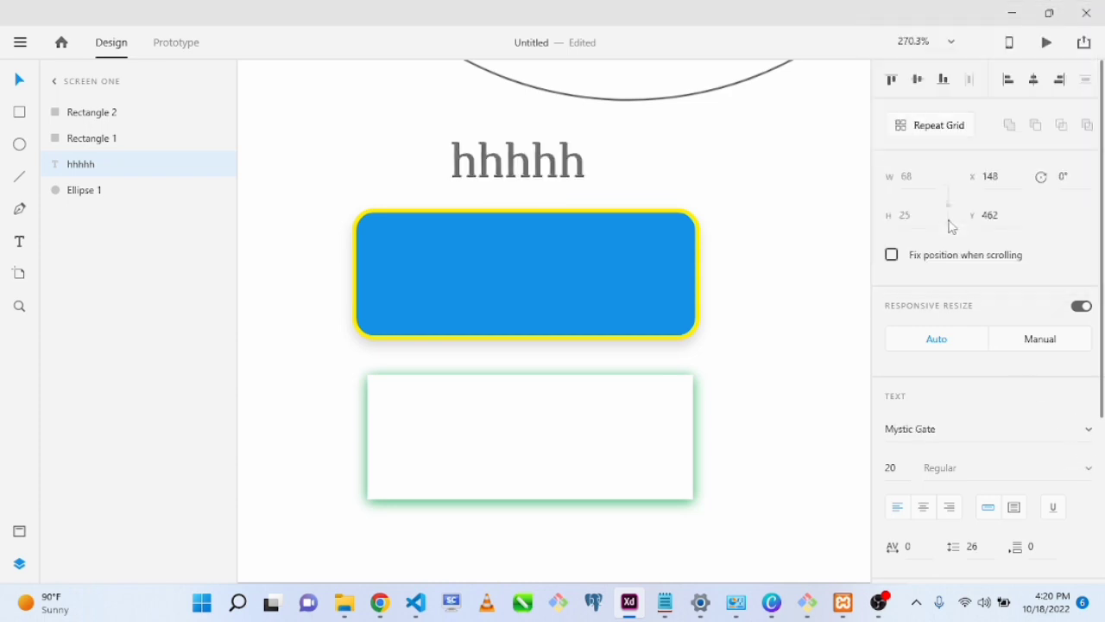
click(804, 395)
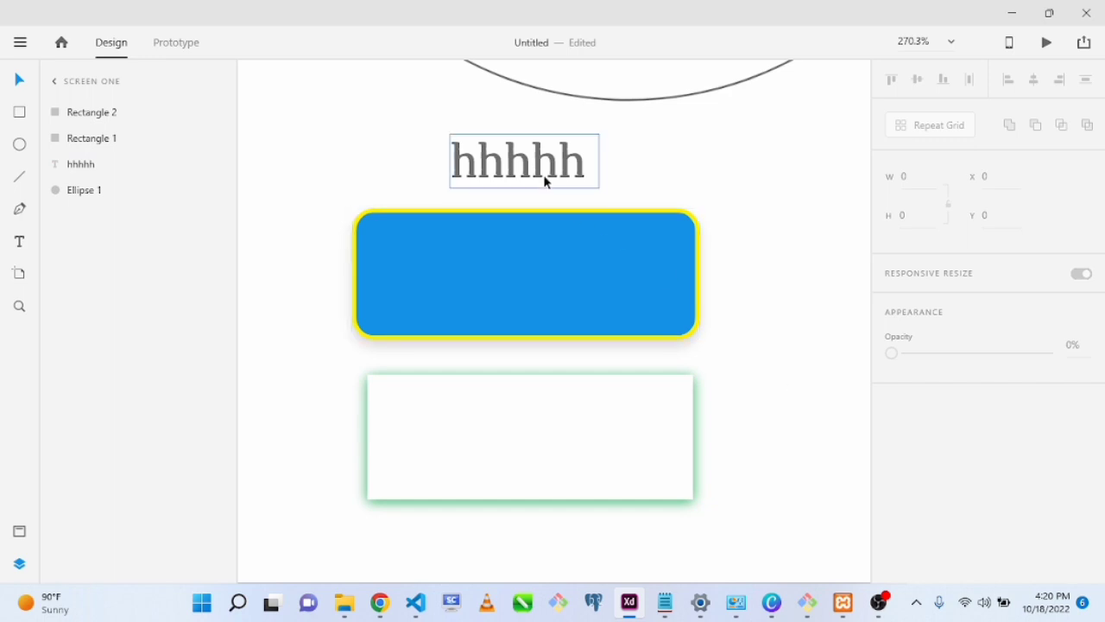
- Nudge the "hhhhh" text slightly and set its font size to 10
drag(545, 180, 548, 179)
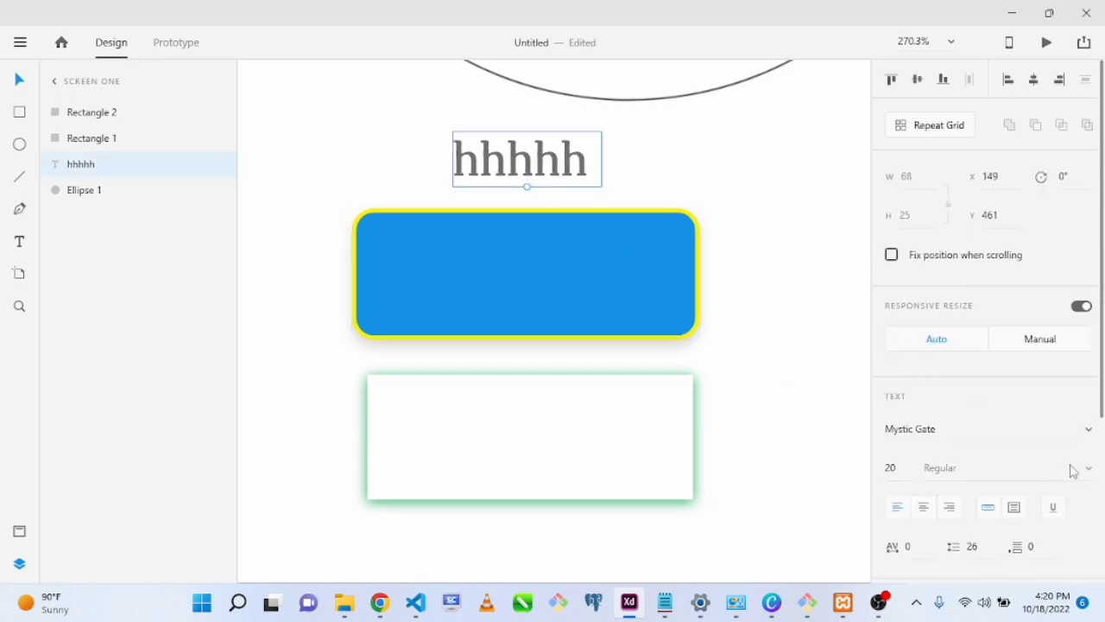
click(907, 467)
text(10)
key(Return)
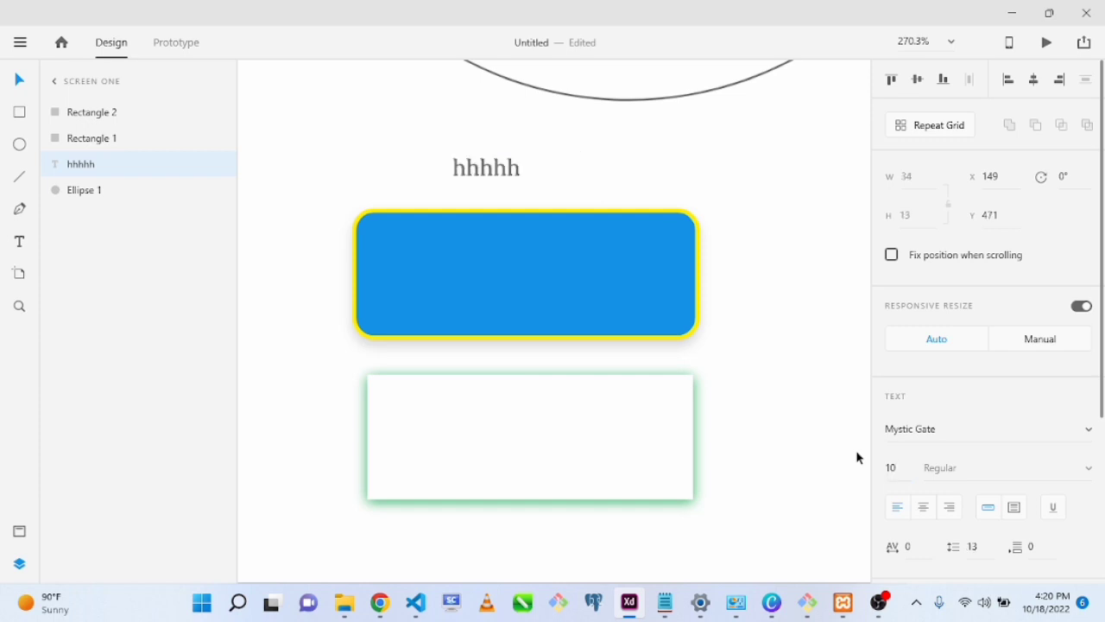
- Set the "hhhhh" text's font to Segoe UI
click(997, 437)
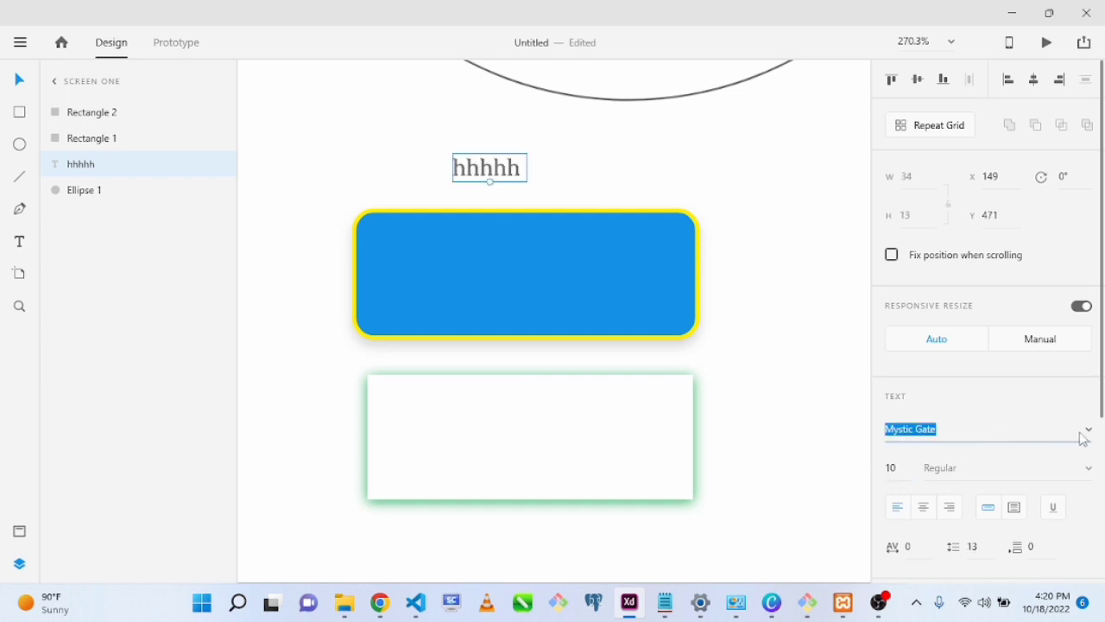
click(1085, 434)
text(s)
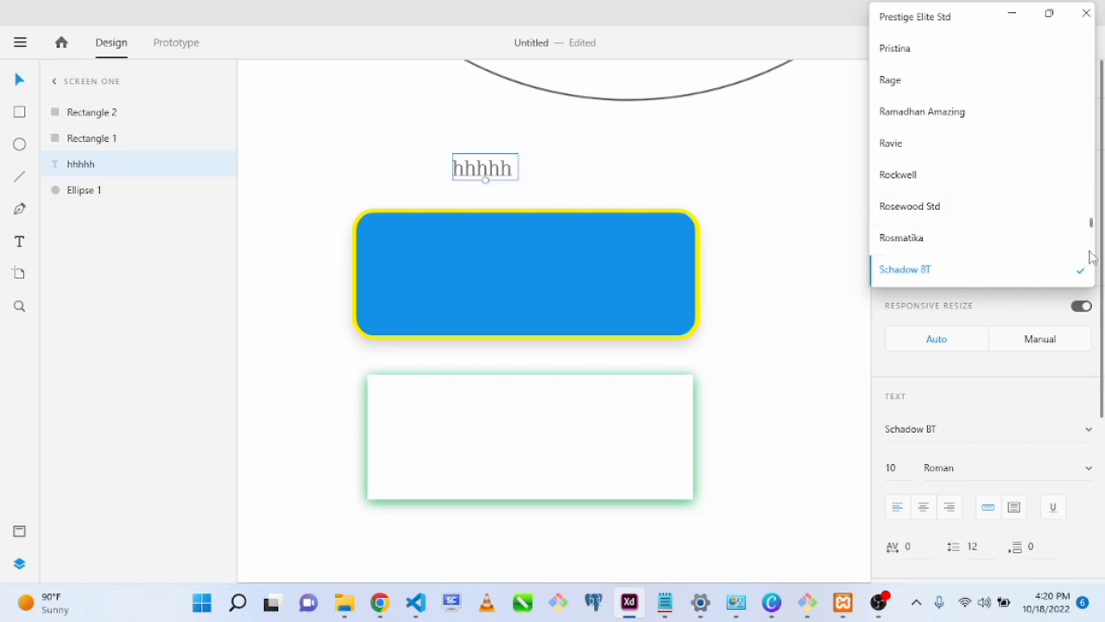
scroll(1091, 231, down, 3)
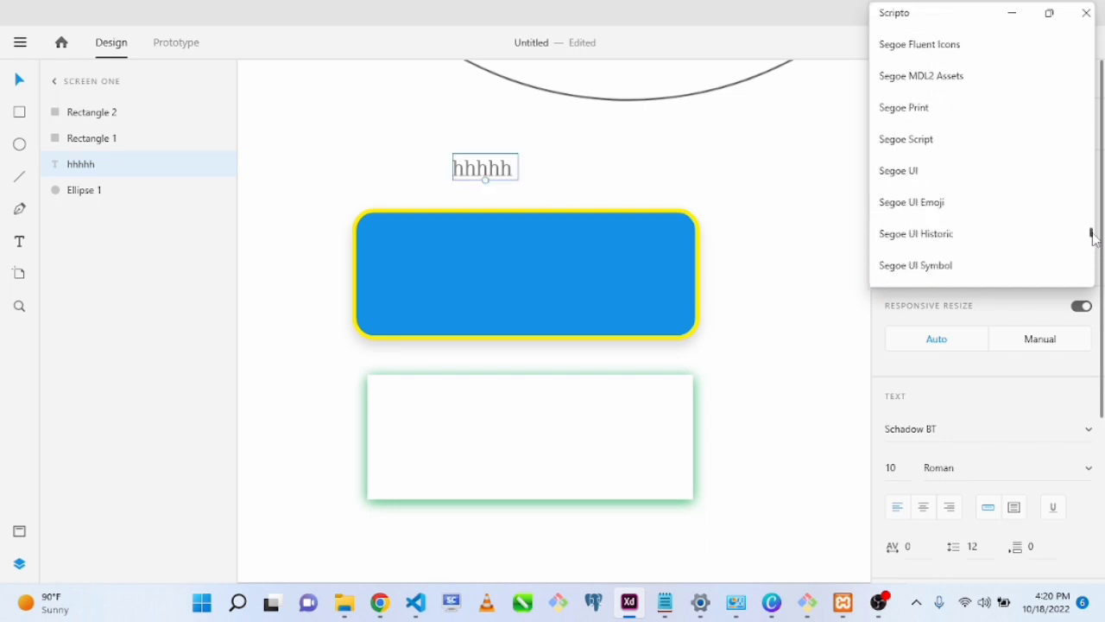
click(926, 176)
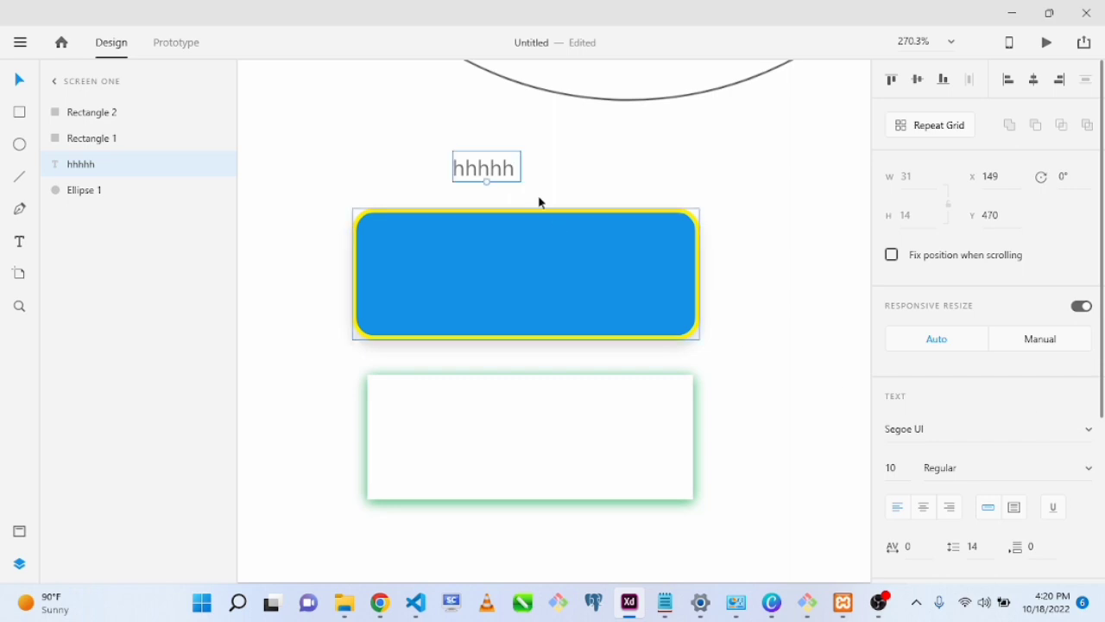
- Try the Light and Light Italic font weights on the "hhhhh" text
click(1090, 474)
click(940, 26)
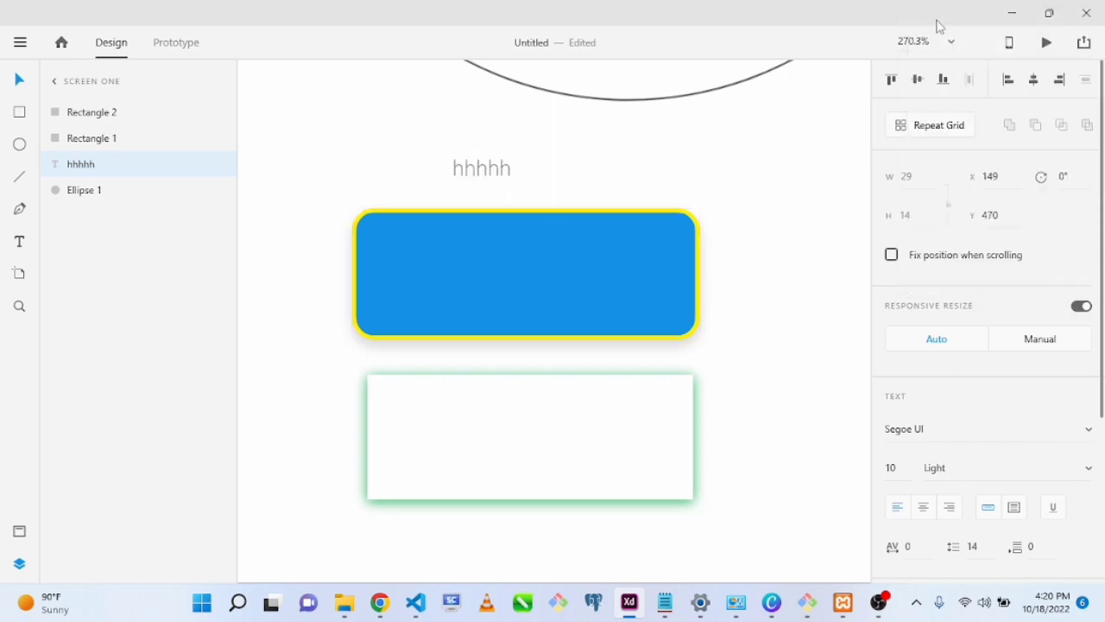
click(1091, 474)
click(961, 54)
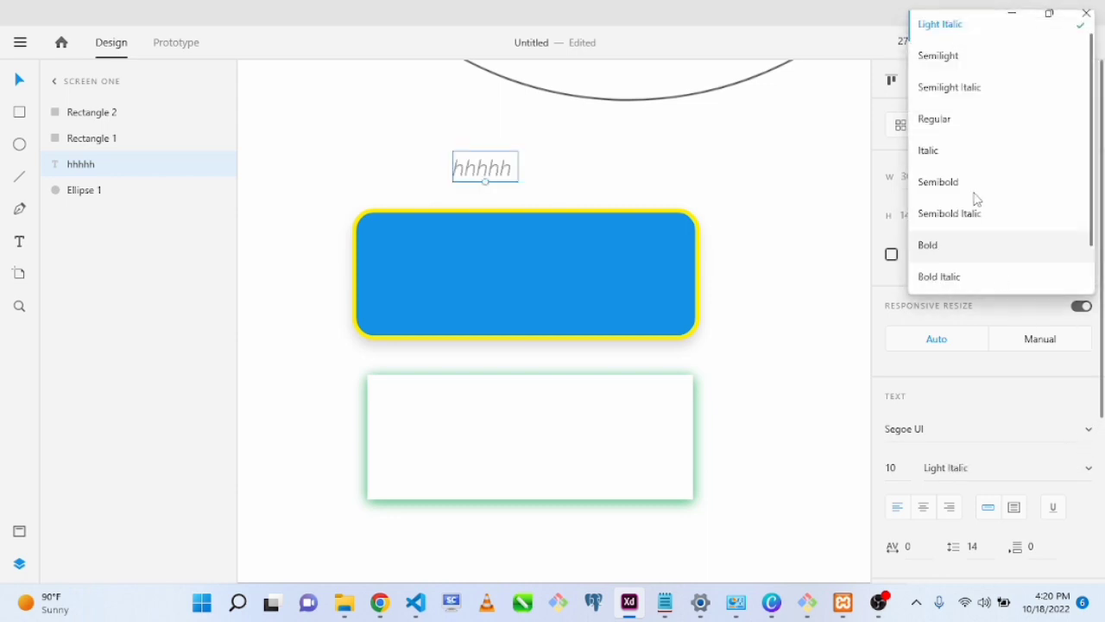
- Try the Semilight Italic, Semibold and Semibold Italic font weights on the "hhhhh" text
click(953, 92)
click(1085, 464)
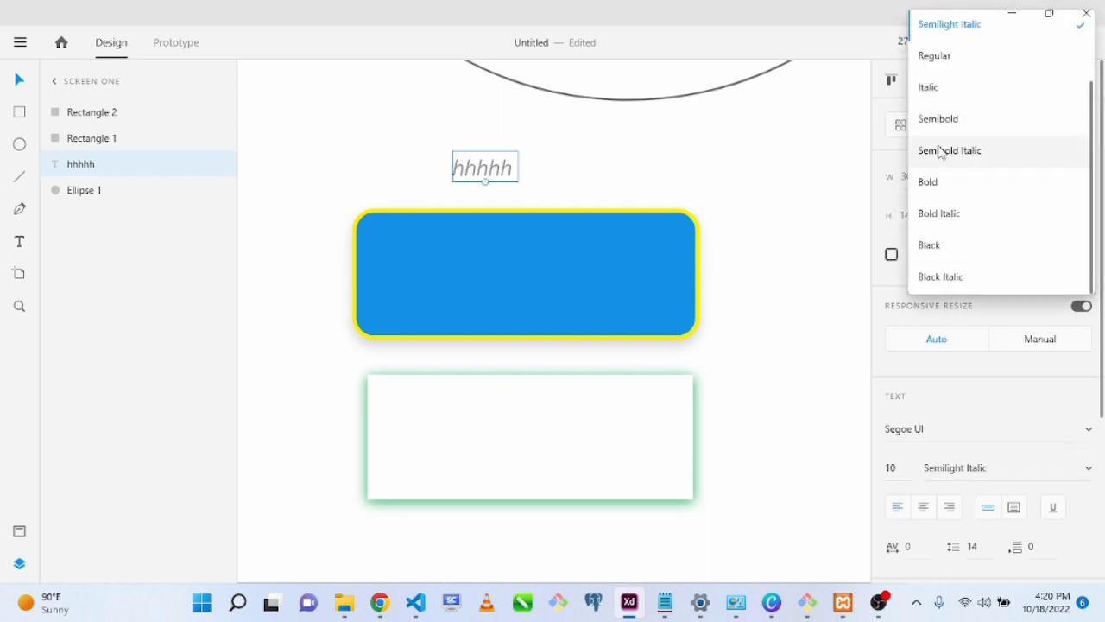
click(929, 116)
click(1085, 467)
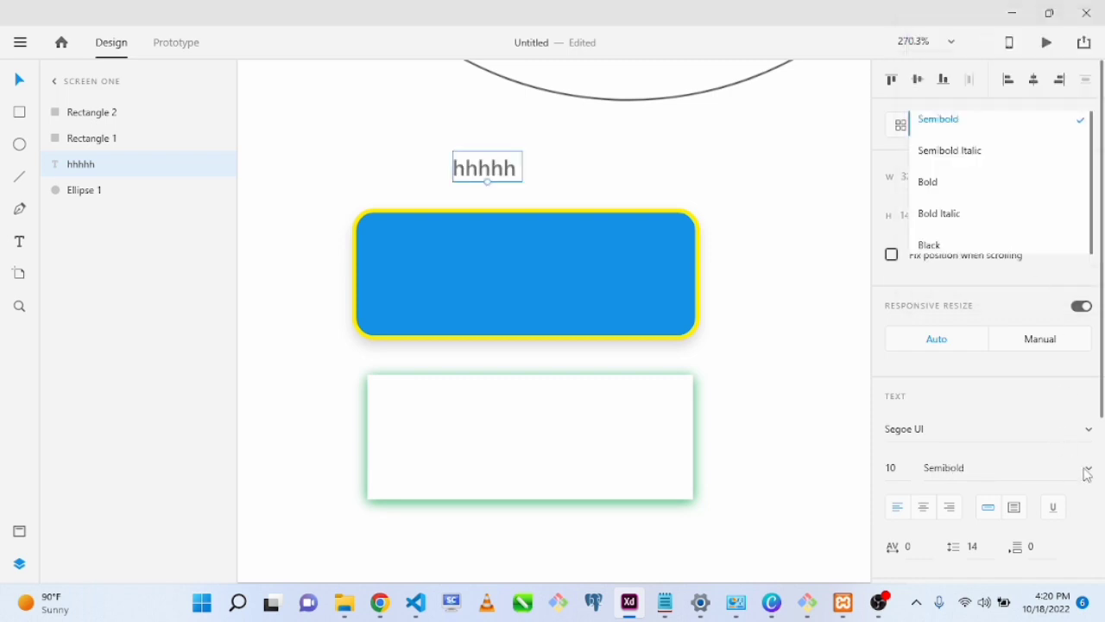
click(985, 152)
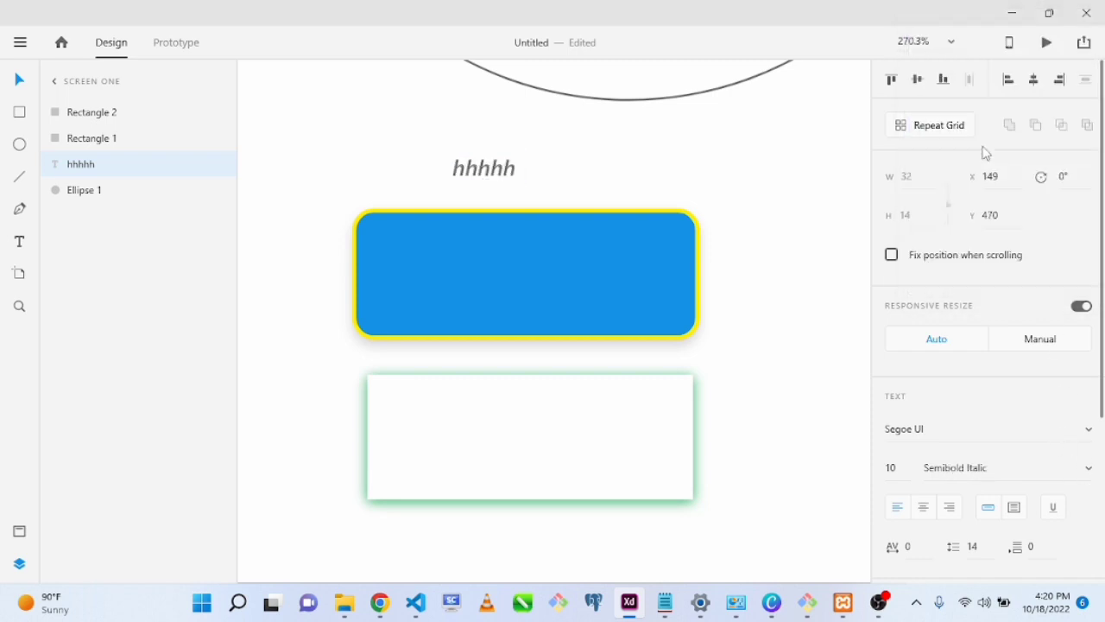
- Change the "hhhhh" text's font weight to Bold and on to Bold Italic
click(1087, 469)
click(987, 183)
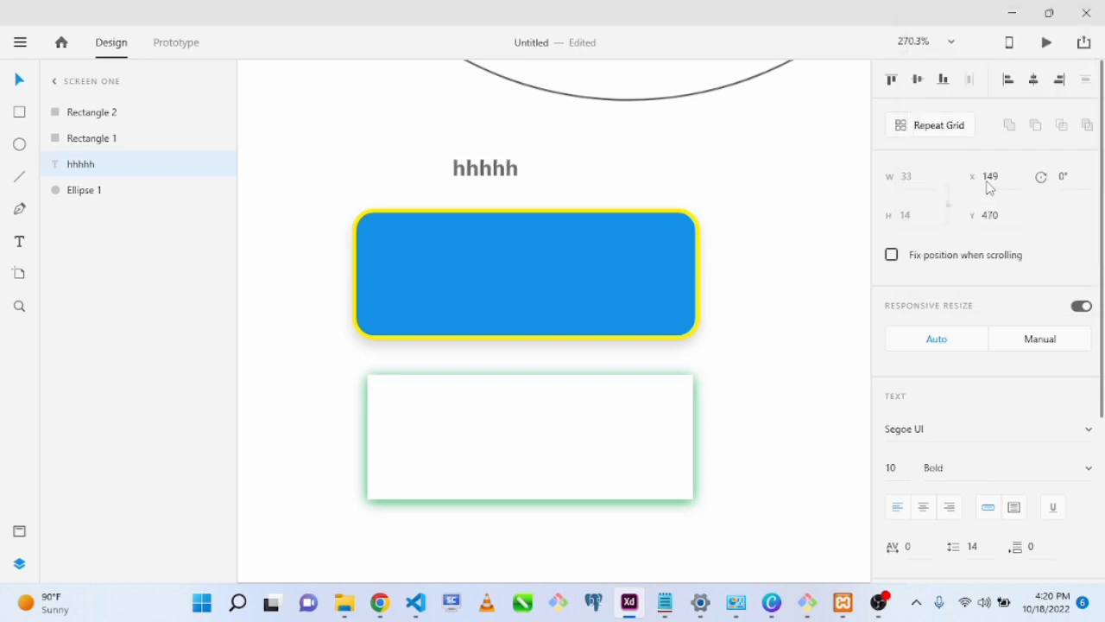
click(1087, 469)
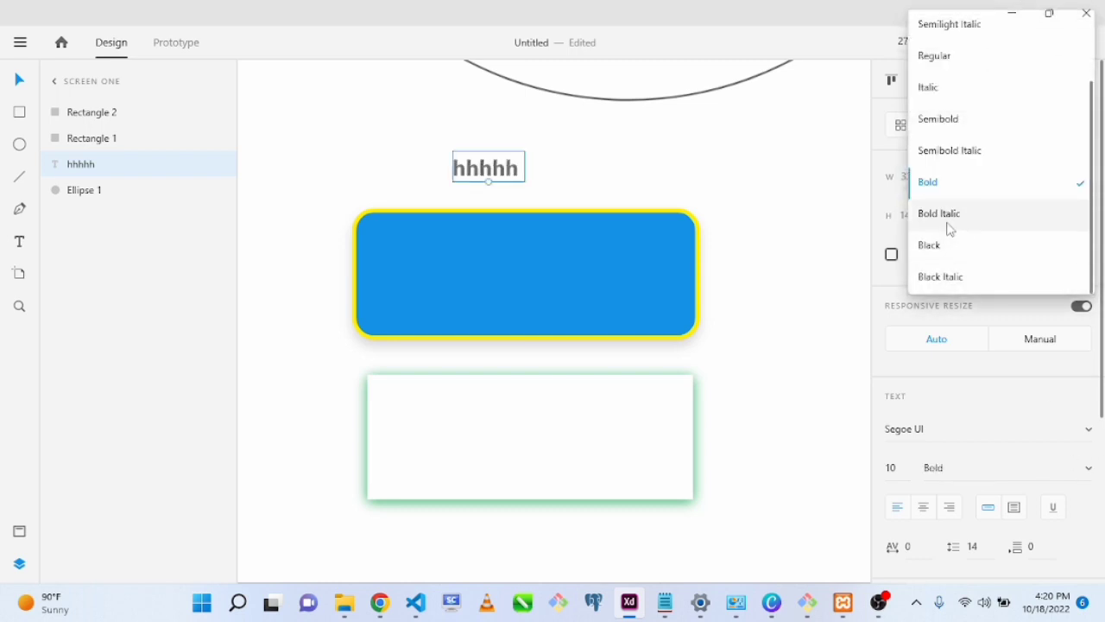
click(916, 217)
click(1067, 469)
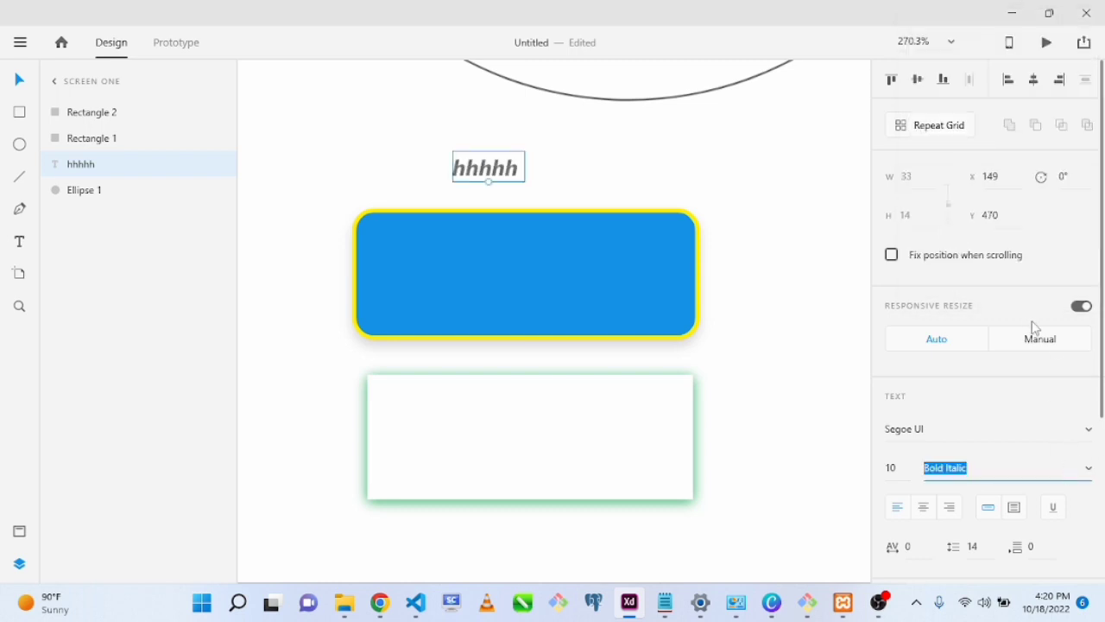
- Set the "hhhhh" text's font weight to Black and its font size to 15
click(1089, 469)
click(980, 224)
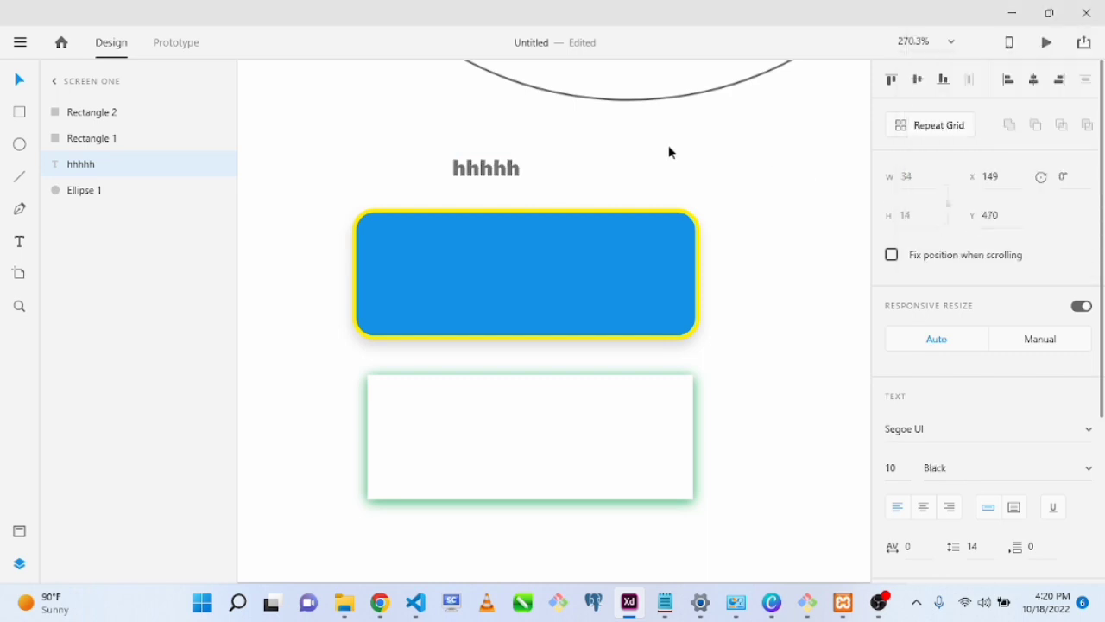
click(898, 466)
text(1)
key(Return)
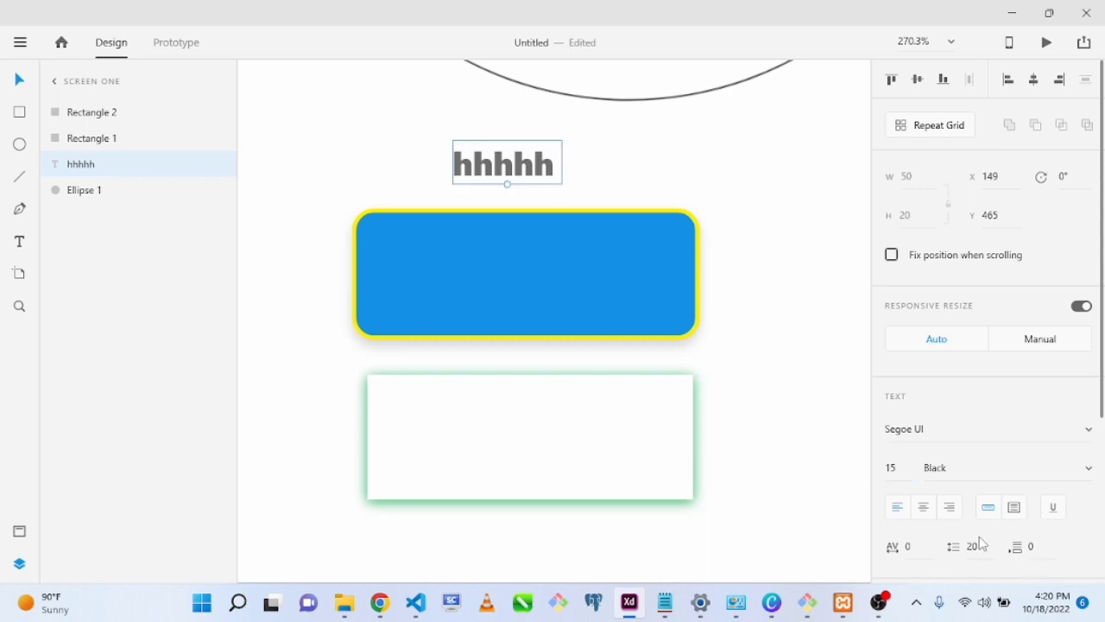
- Increase the "hhhhh" text's line spacing to 49
click(976, 546)
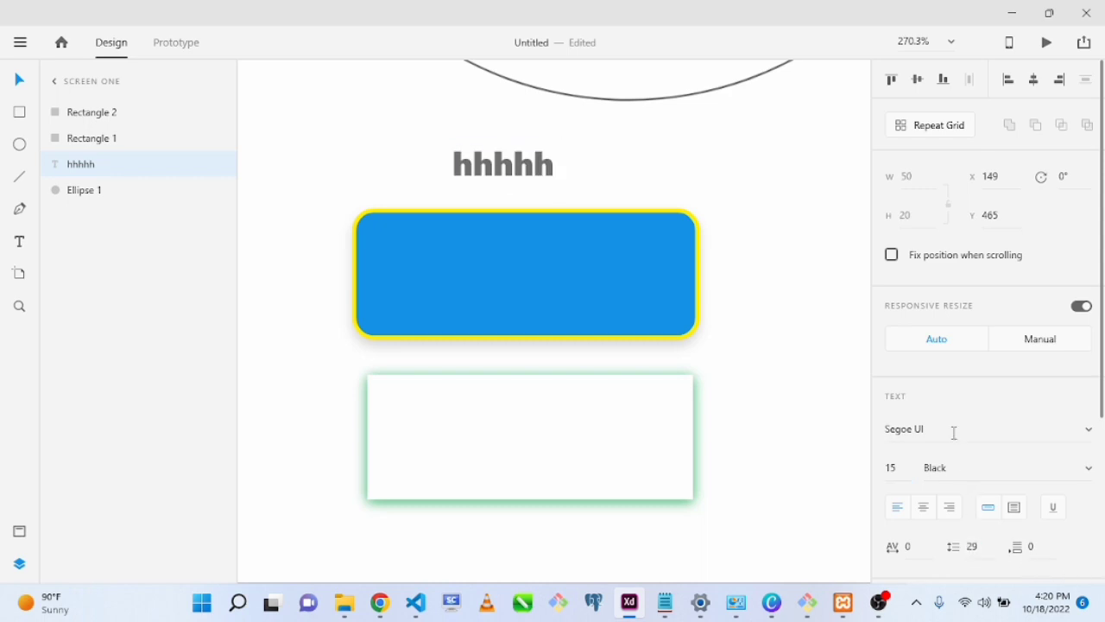
text(37)
key(Return)
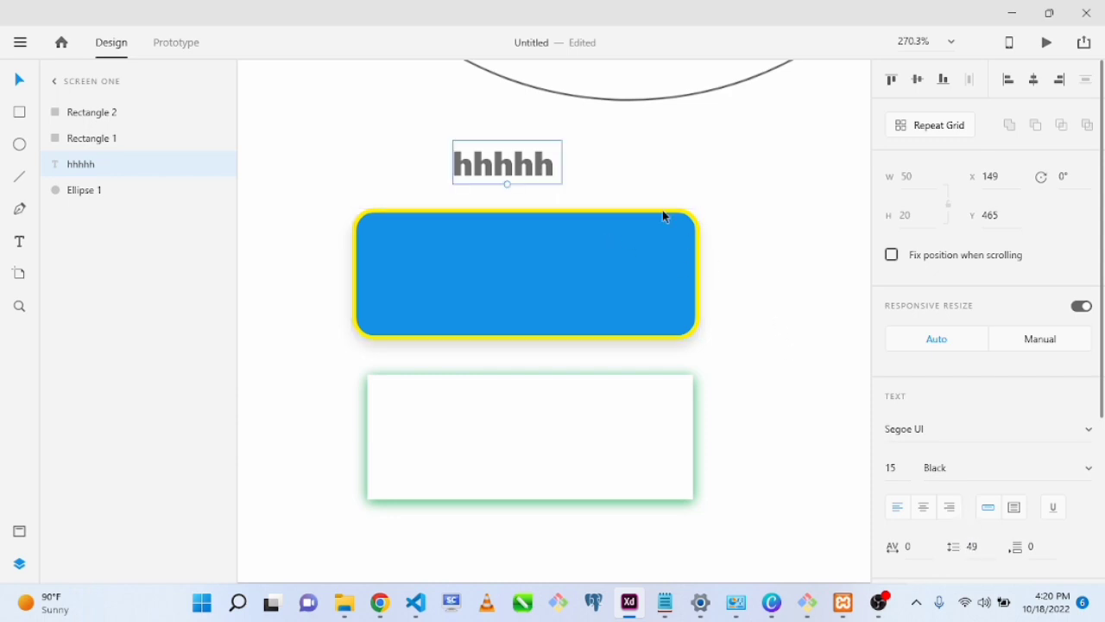
- Replace the text content with an empty line followed by "hhh" and move it beside the blue rectangle at X 278, Y 503
double_click(551, 165)
key(BackSpace)
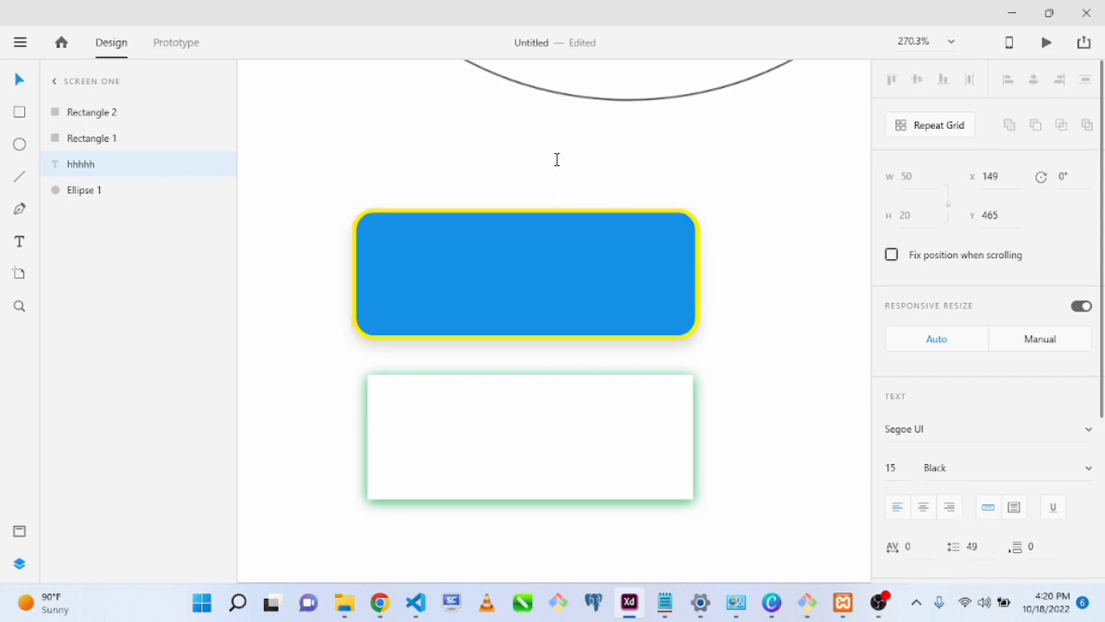
text(hhh)
key(Escape)
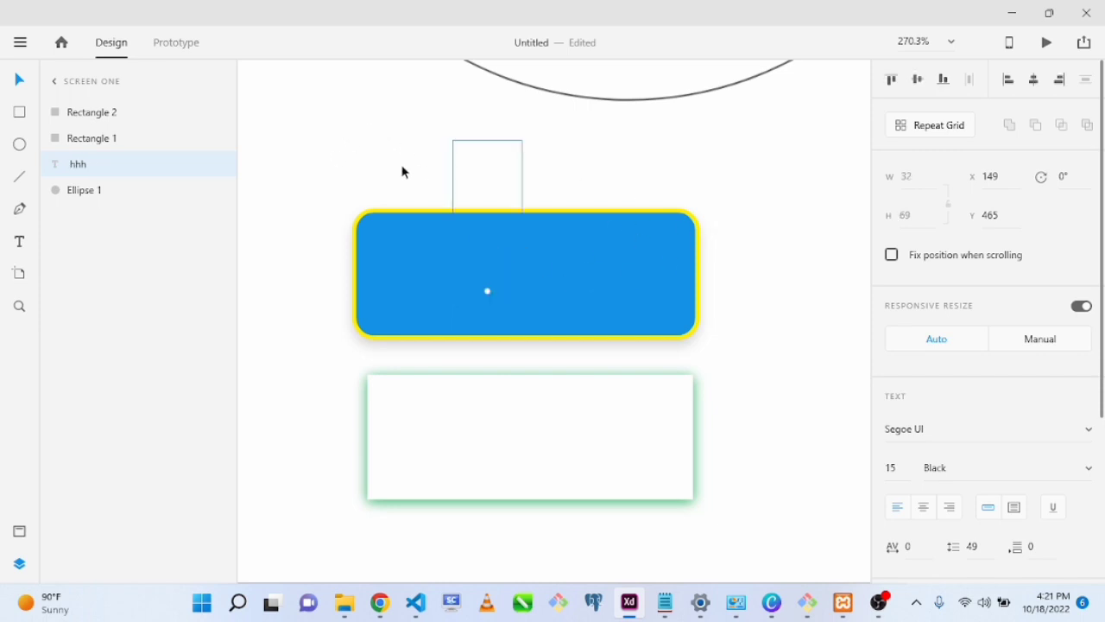
drag(510, 173, 795, 246)
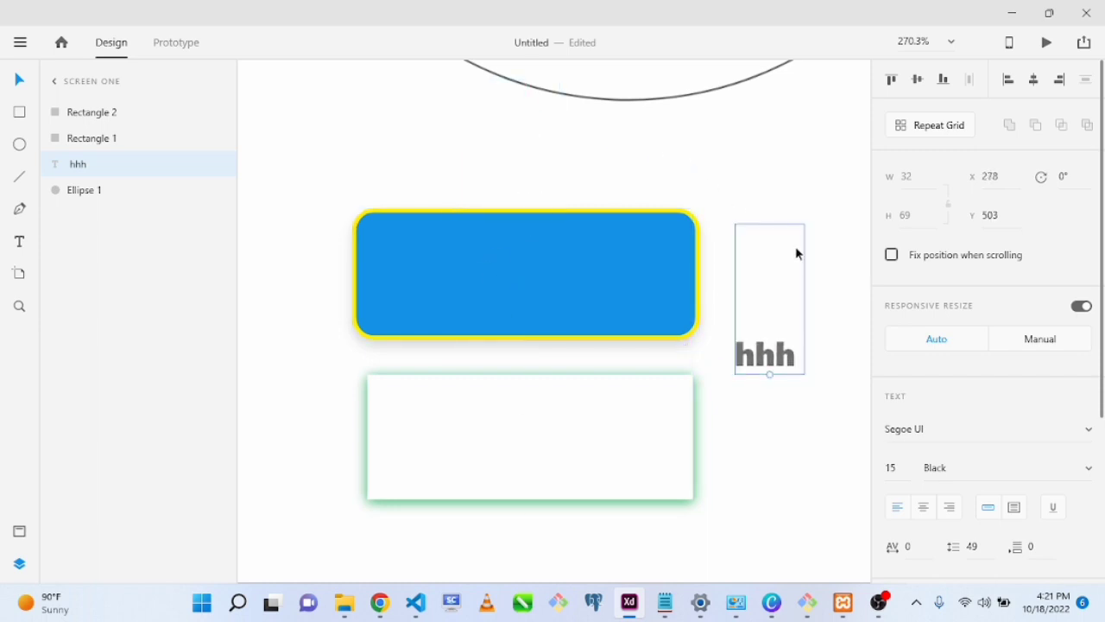
- Lower the "hhh" text's line spacing to 33
click(976, 547)
text(44)
key(Return)
text(33)
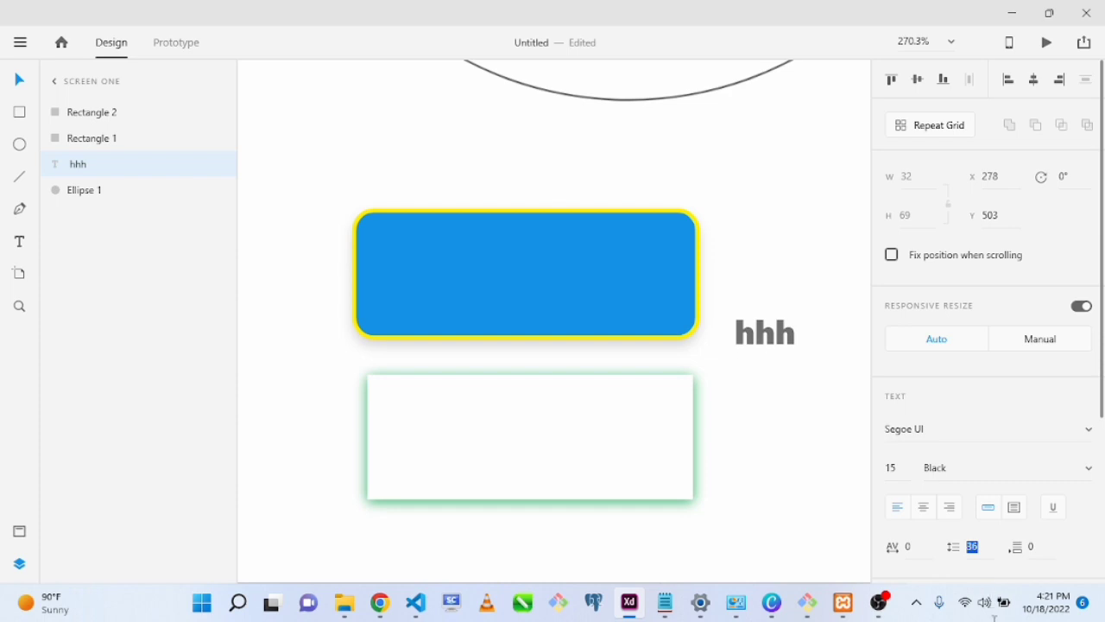
key(Return)
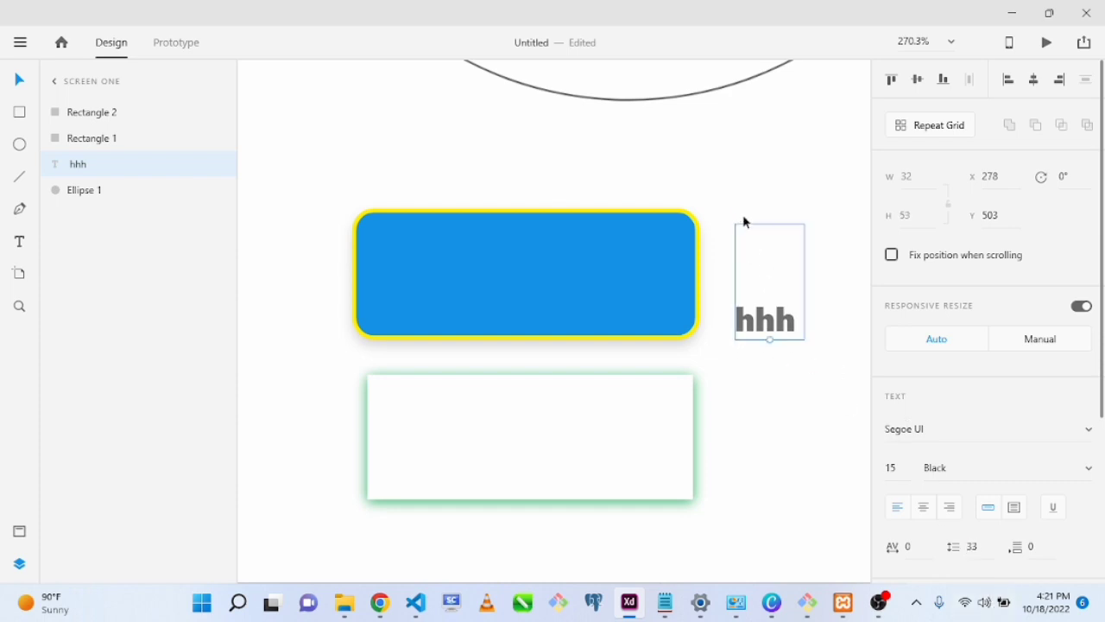
- Reduce the "hhh" text's line spacing to 7
click(973, 547)
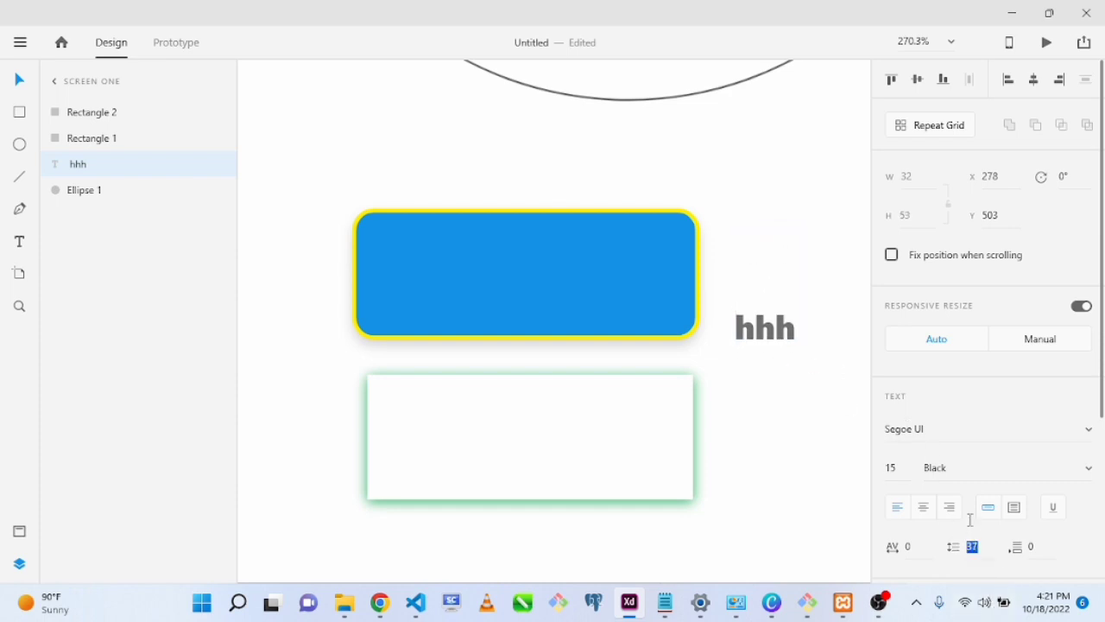
text(20)
key(Return)
text(7)
key(Return)
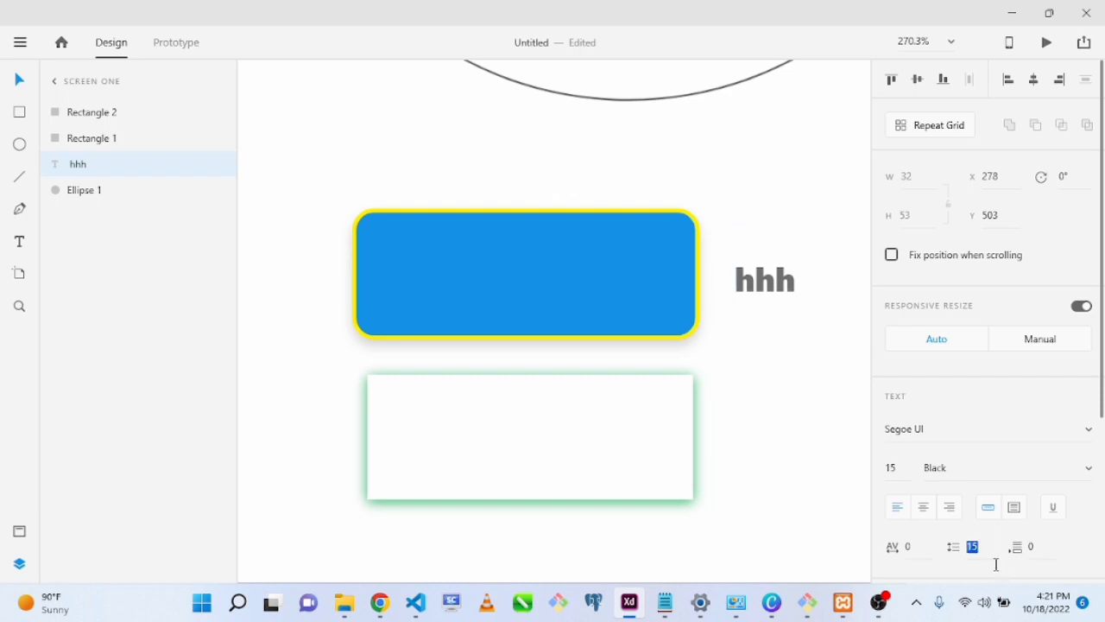
key(Return)
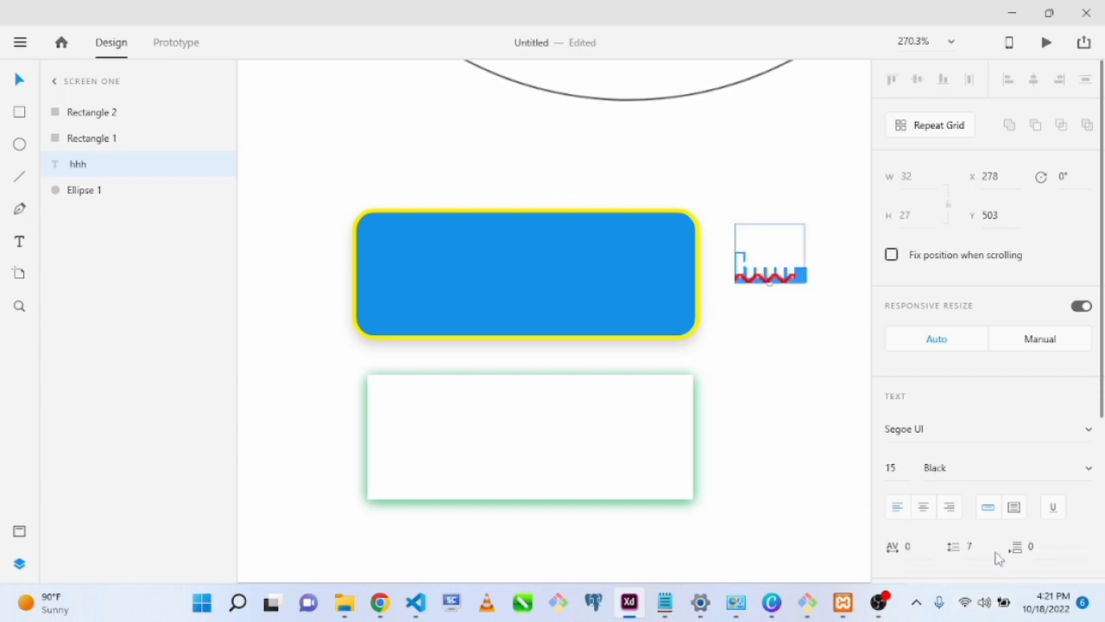
- Raise the "hhh" text's line spacing back to 33 and settle on 20
click(981, 548)
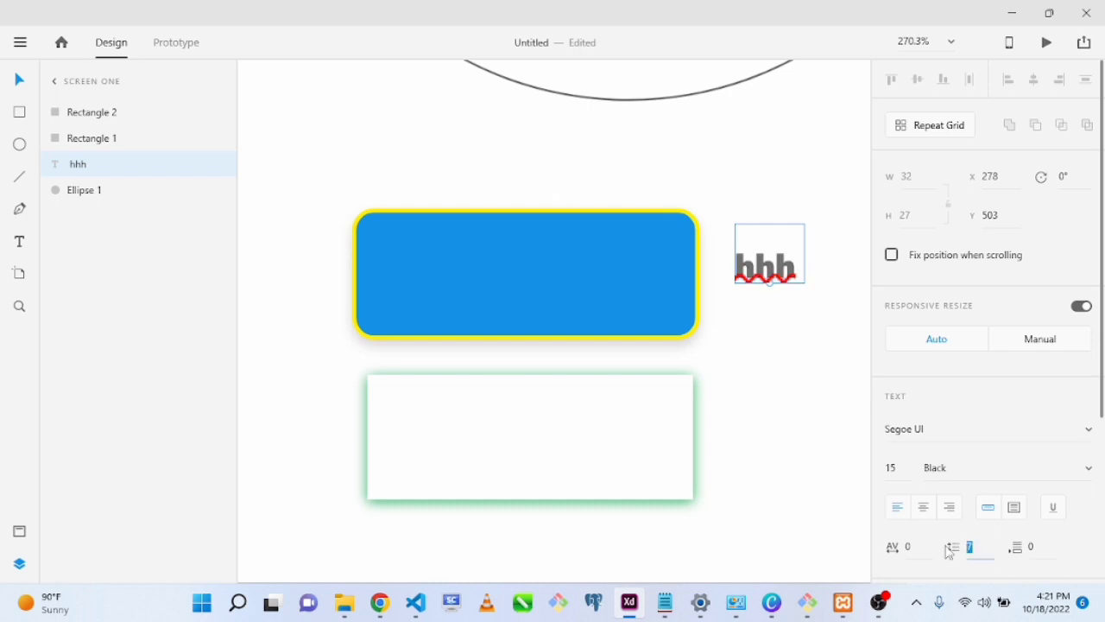
key(Return)
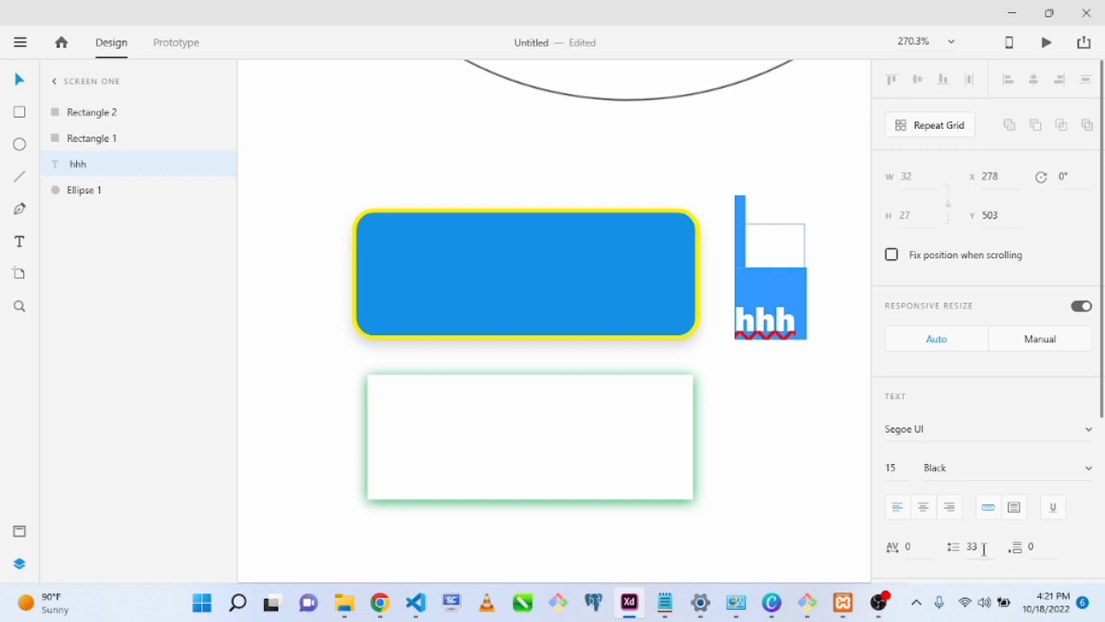
click(983, 548)
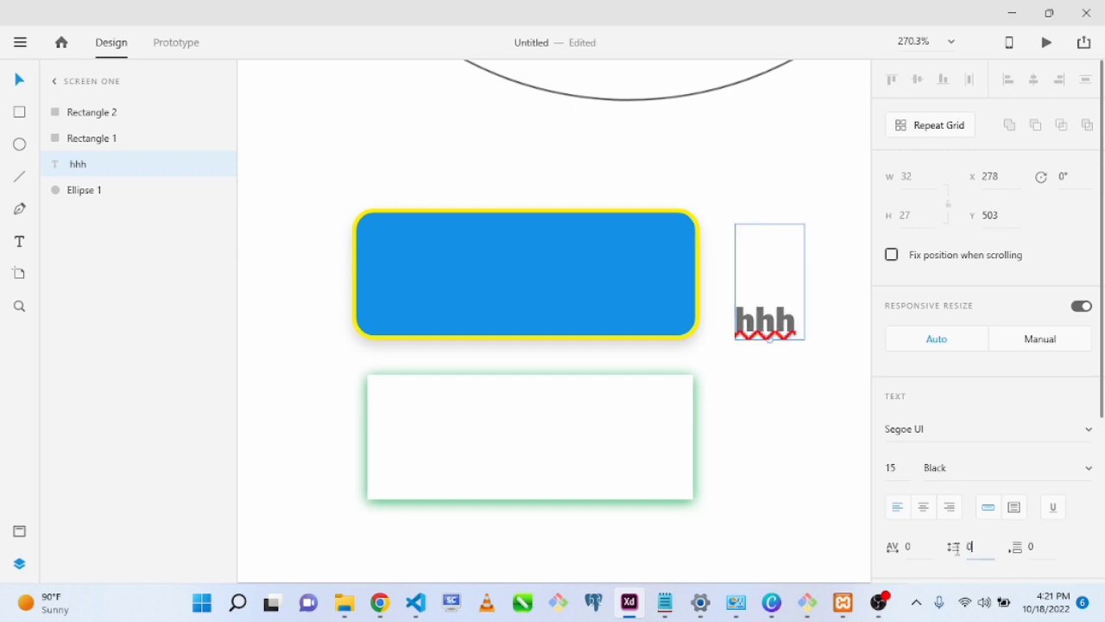
text(20)
key(Return)
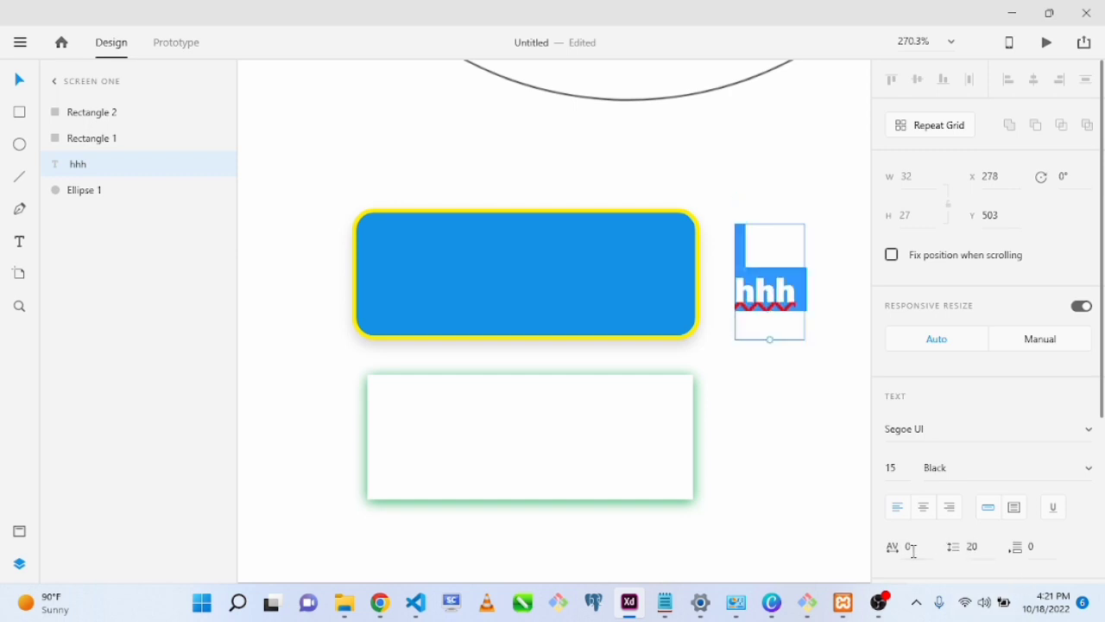
- Widen the "hhh" text's character spacing to 146 and further to 532
click(913, 551)
text(146)
key(Return)
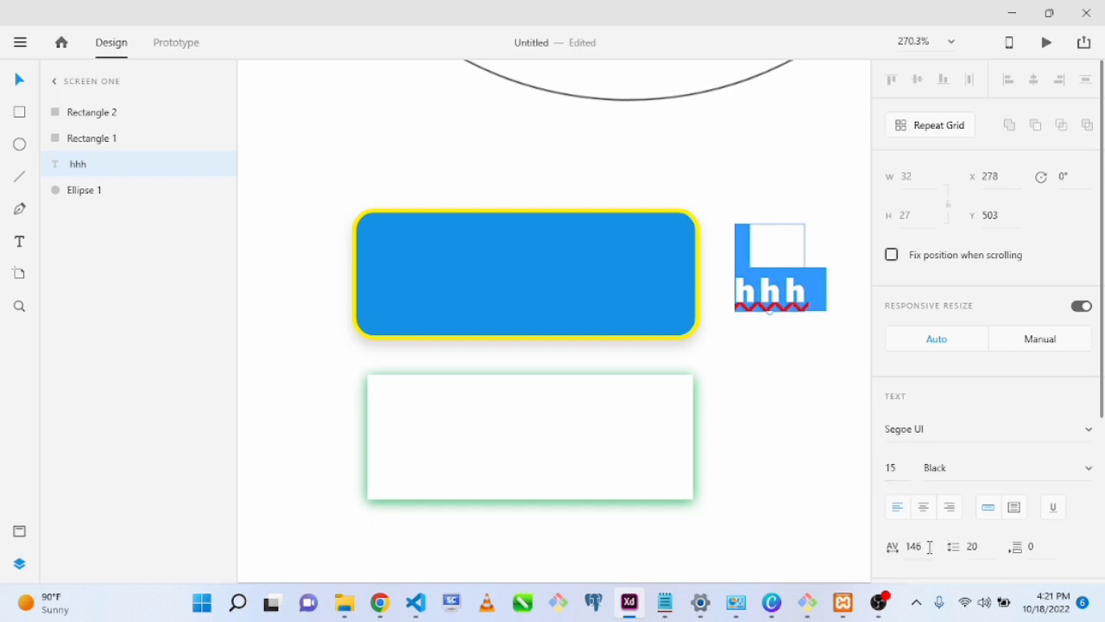
drag(928, 548, 903, 501)
drag(927, 549, 897, 435)
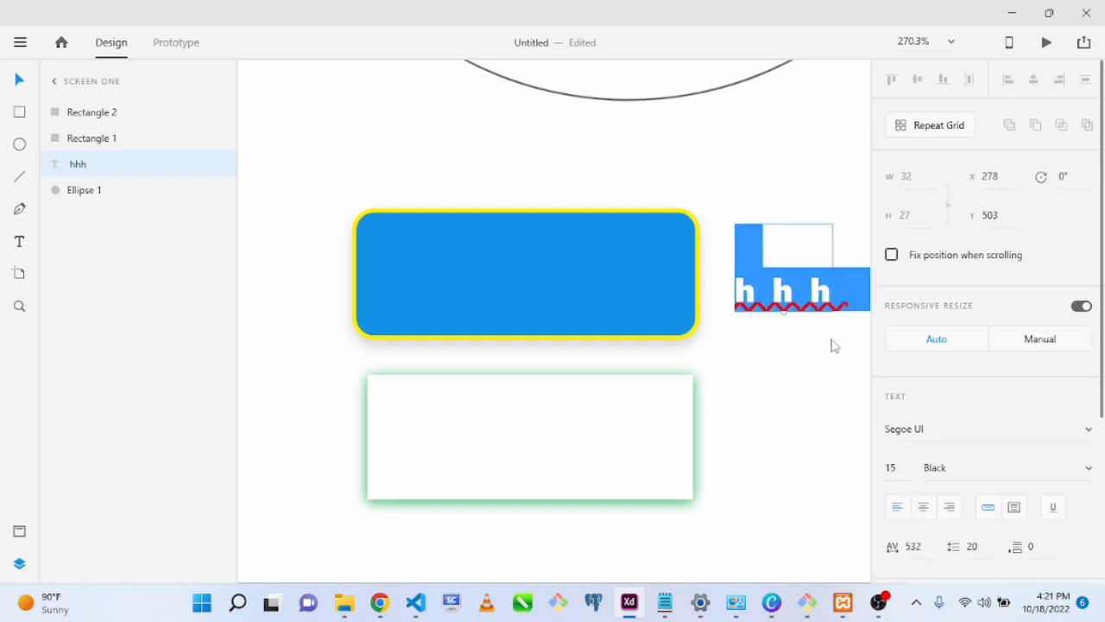
key(Escape)
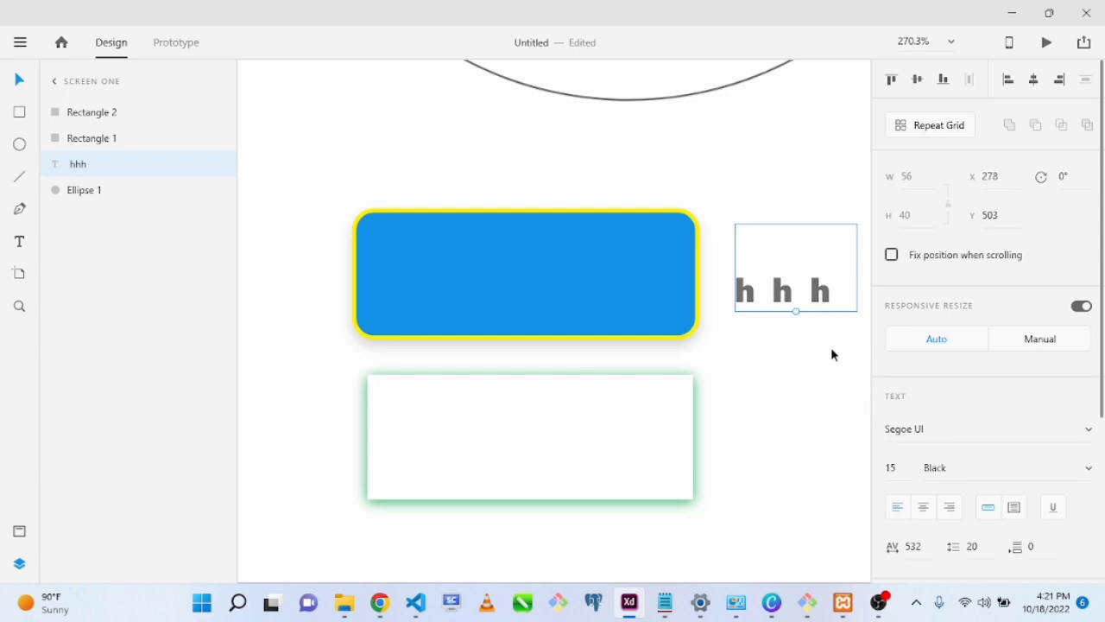
- Reset the "hhh" text's character spacing to 0 and try adjusting its paragraph spacing
click(920, 546)
text(0)
key(Return)
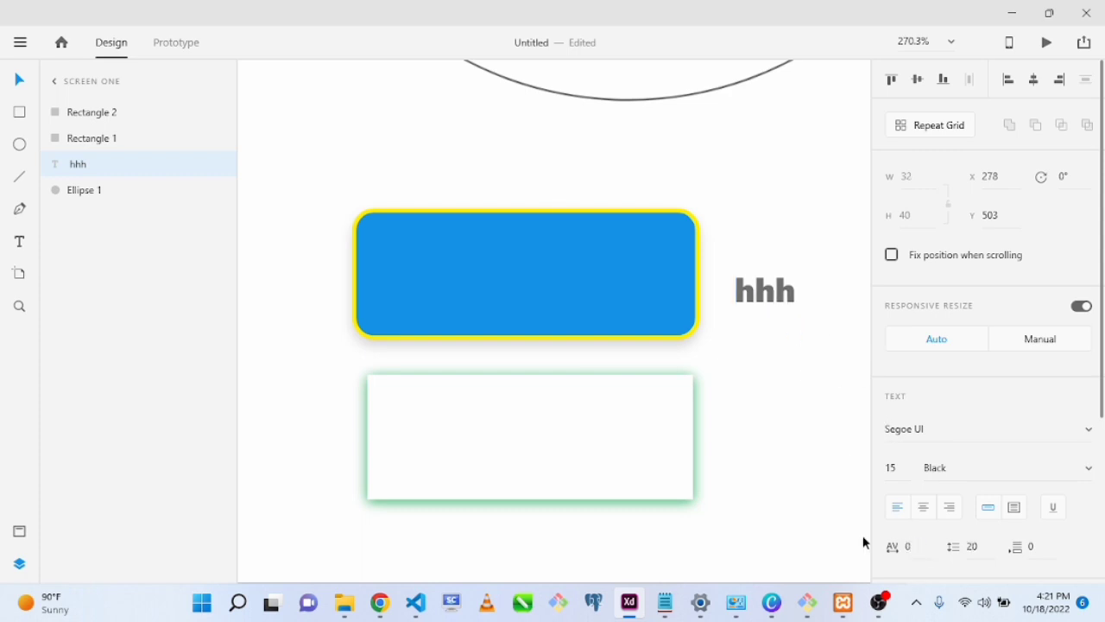
drag(1037, 547, 1063, 615)
- Switch the "hhh" text's fill off and on again, and set the fill colour to red #FB1B1B
scroll(1103, 396, down, 1)
scroll(1103, 395, down, 4)
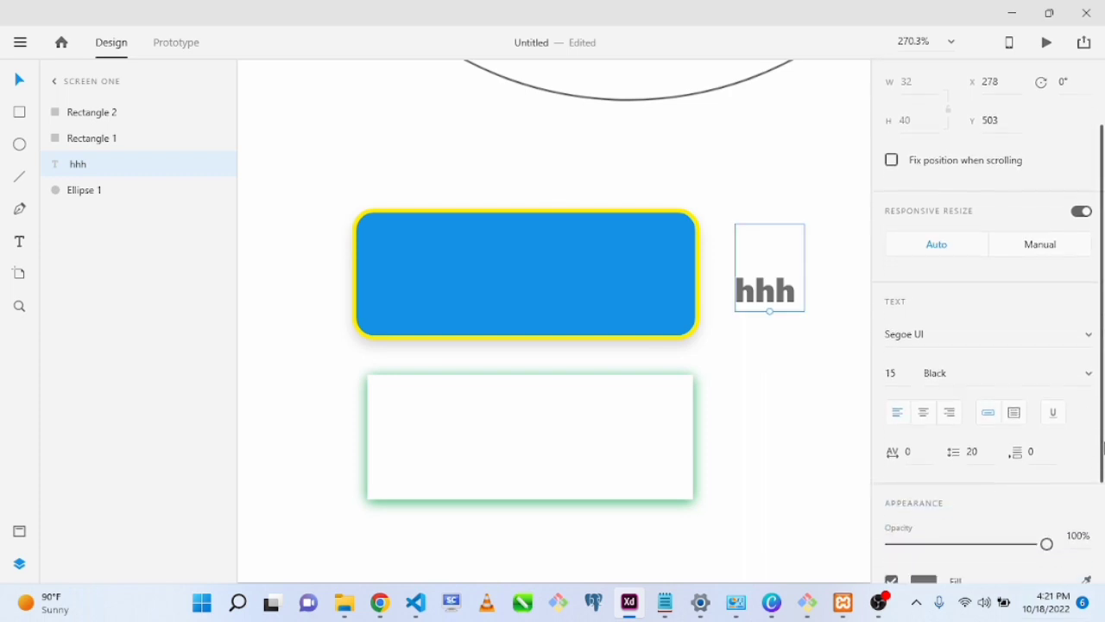
drag(1048, 466, 1098, 473)
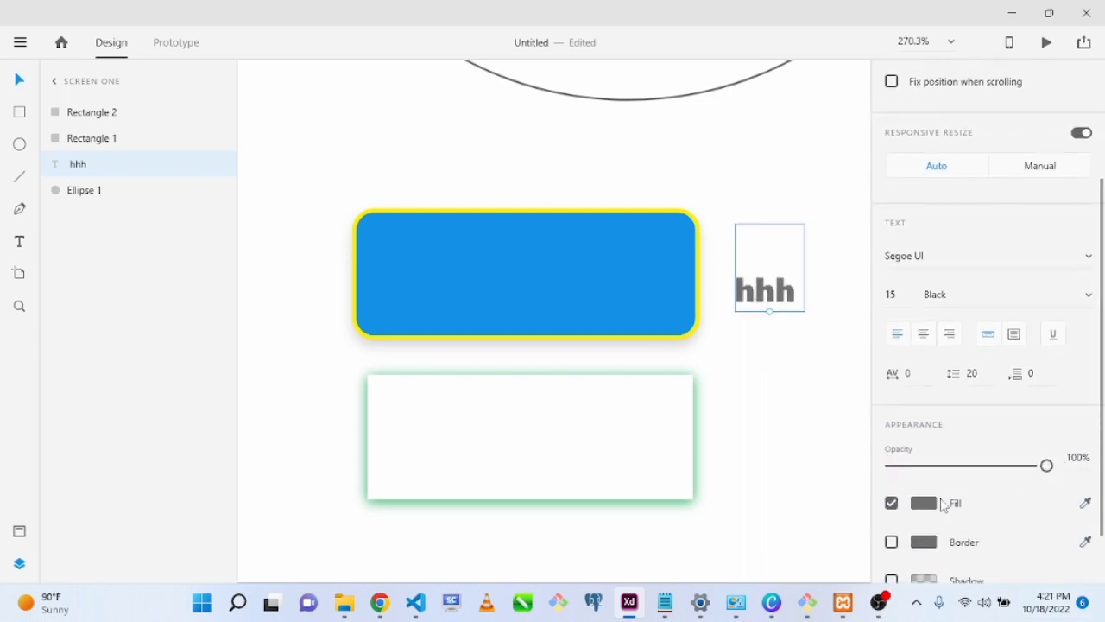
click(892, 504)
click(892, 504)
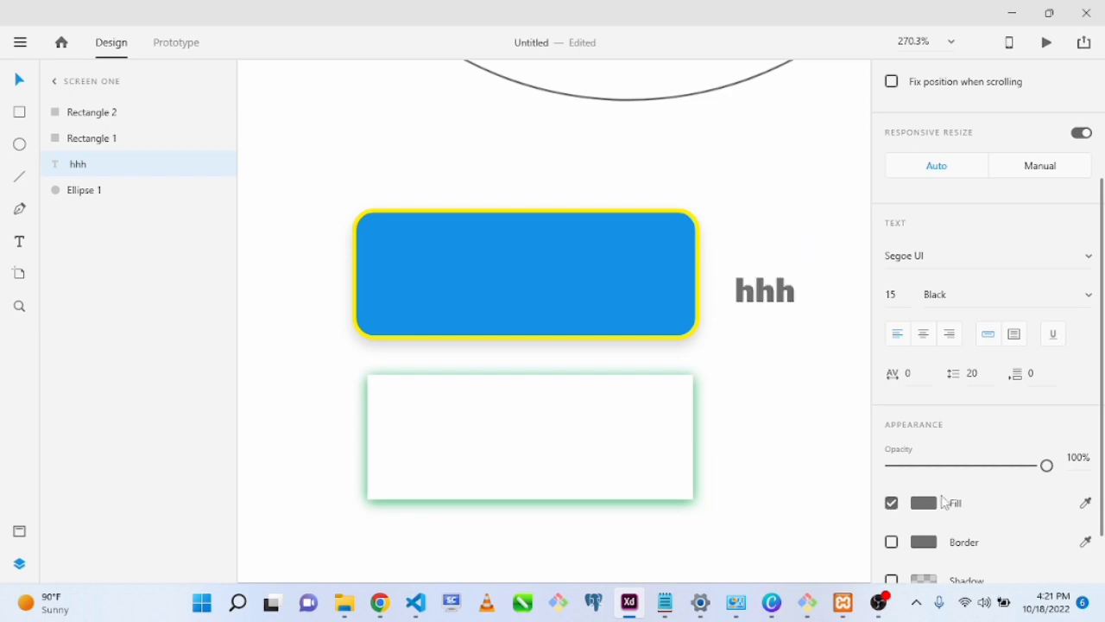
click(924, 503)
click(808, 355)
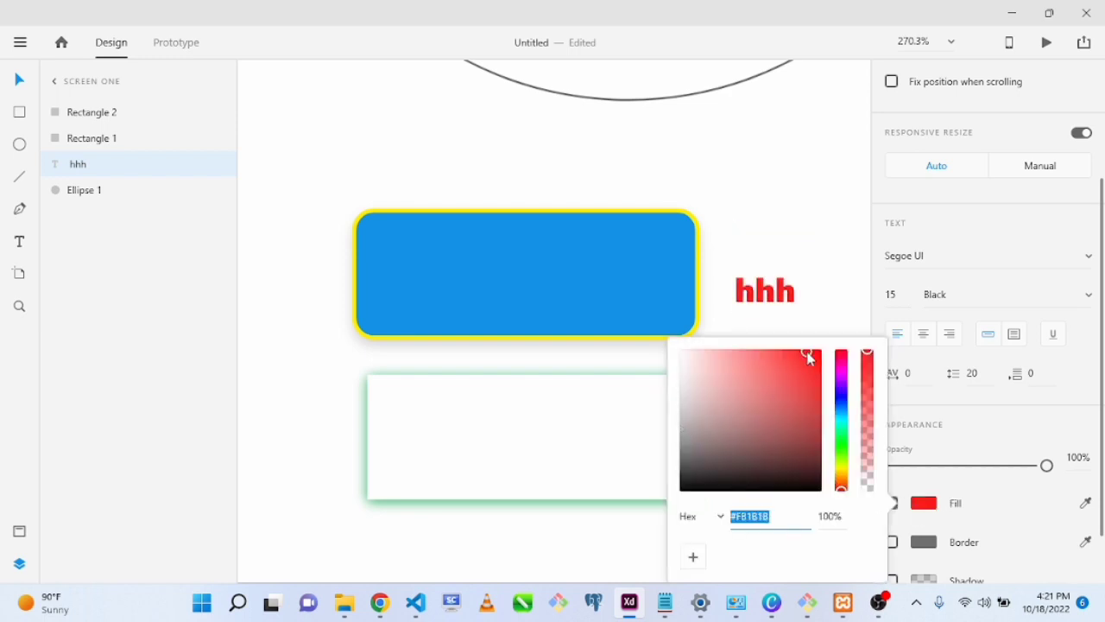
click(822, 277)
- Change the fill of the yellow-bordered rectangle to a bright orange
click(682, 307)
click(926, 516)
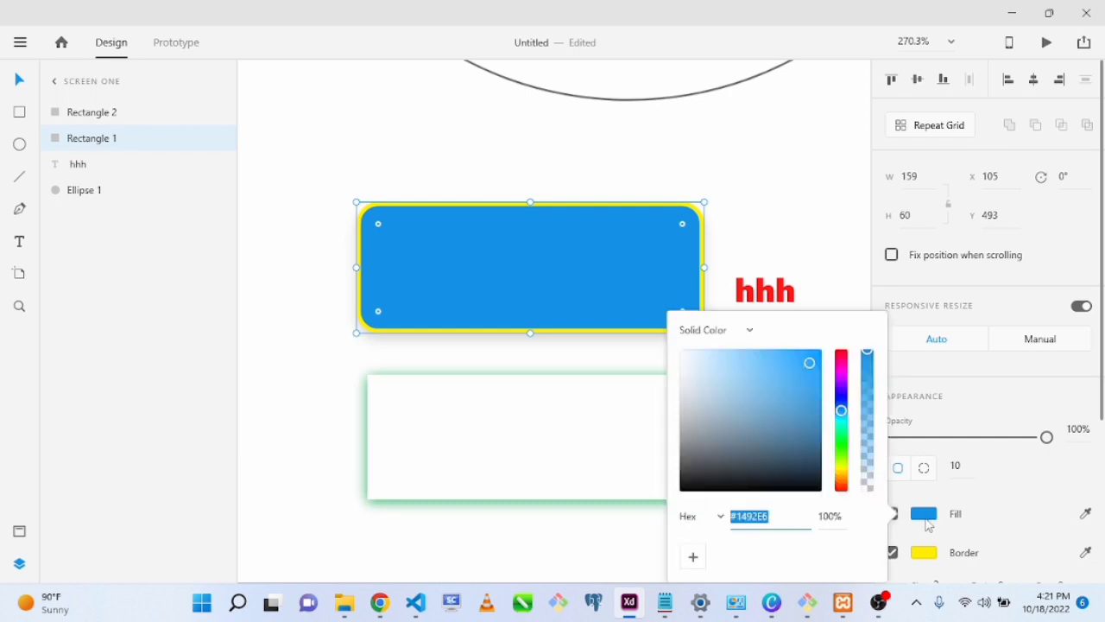
drag(745, 371, 821, 449)
click(841, 475)
click(774, 433)
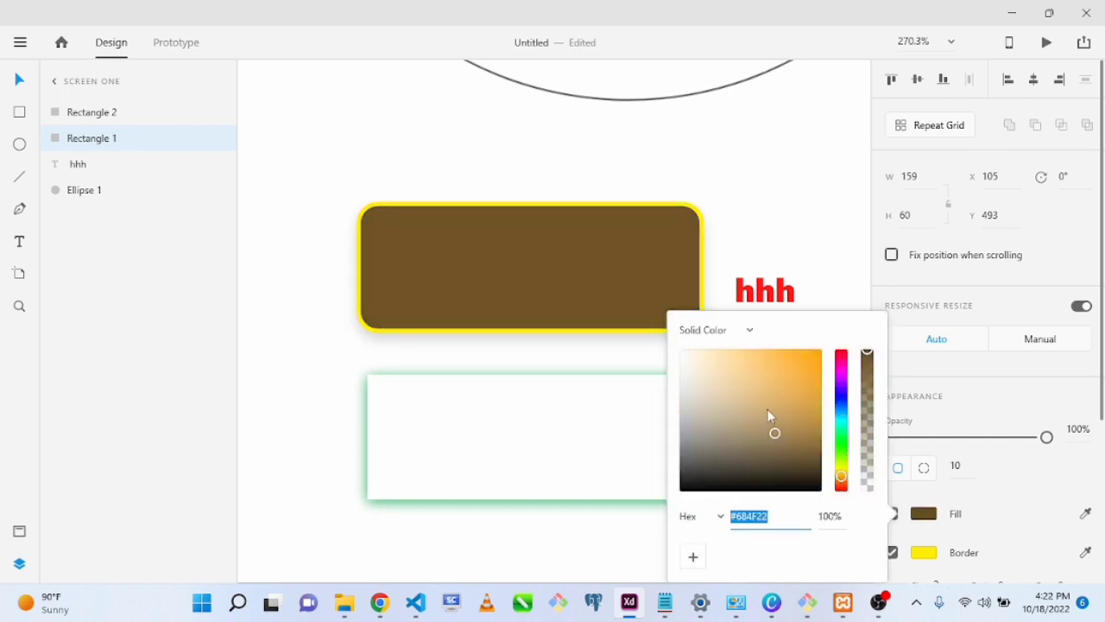
drag(770, 415, 809, 308)
click(823, 208)
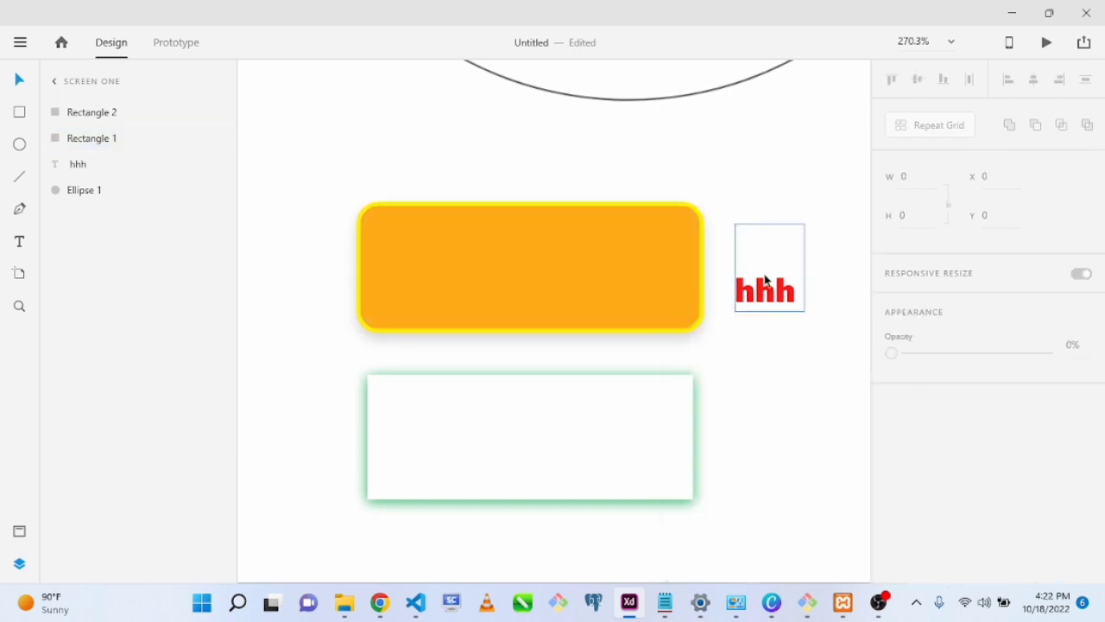
- Try a light grey border on the "hhh" text and turn the border off again
click(765, 281)
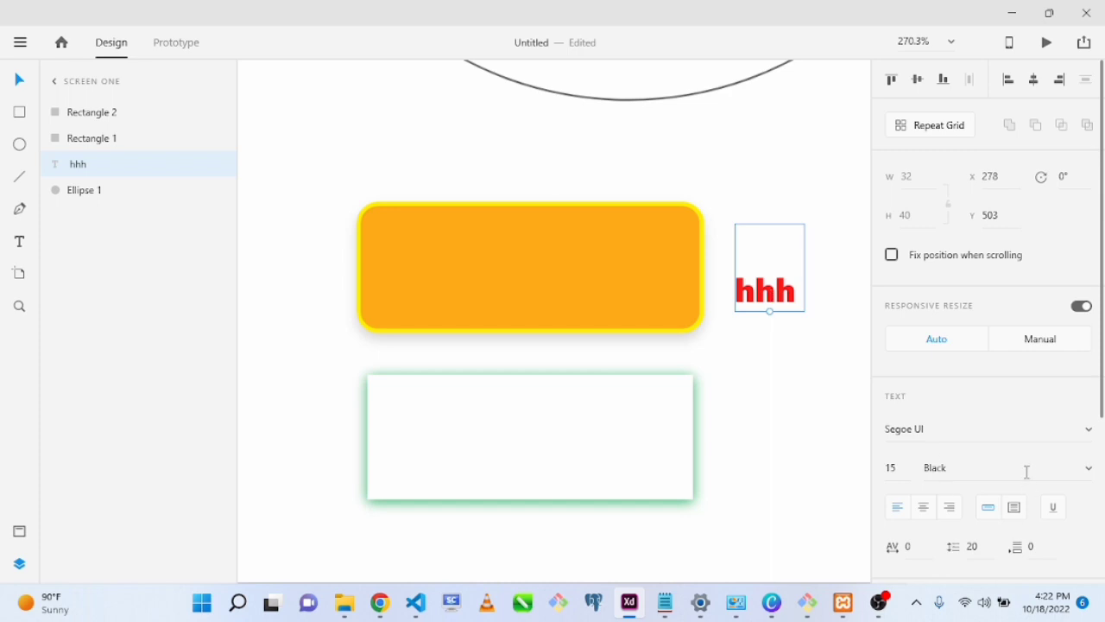
scroll(984, 388, down, 4)
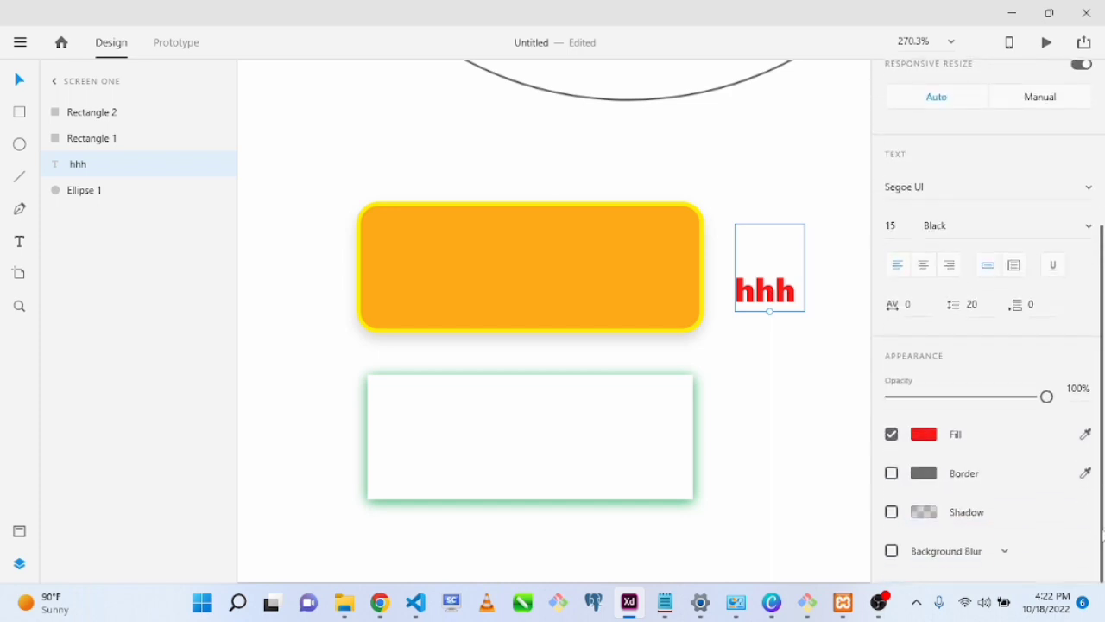
click(924, 474)
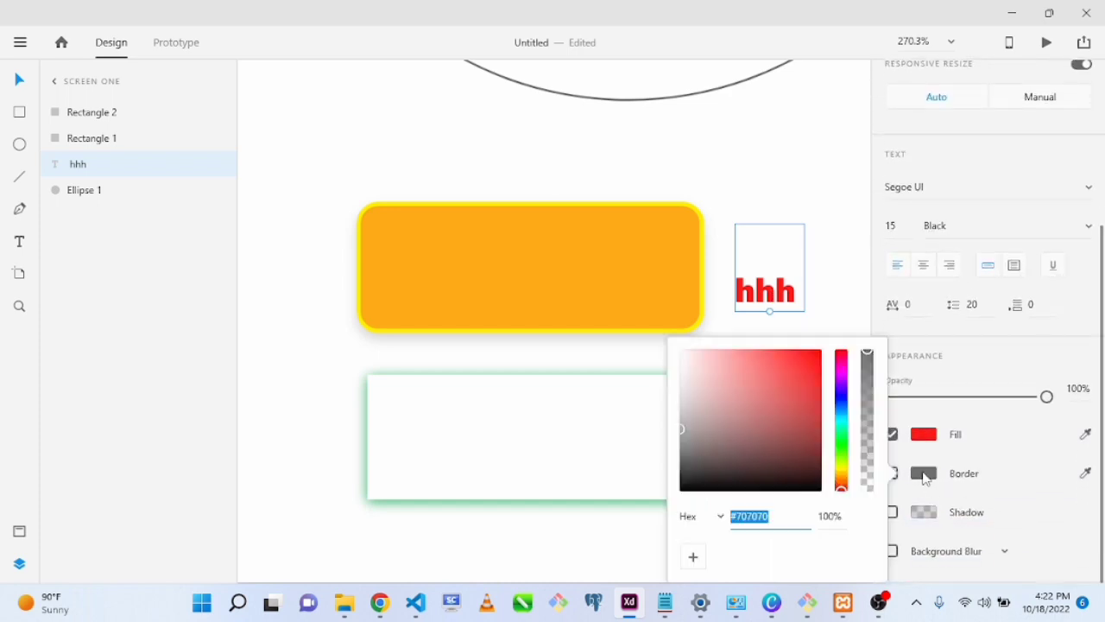
mouse_move(772, 370)
mouse_down()
mouse_move(780, 385)
mouse_move(797, 385)
mouse_move(683, 377)
mouse_up()
click(924, 406)
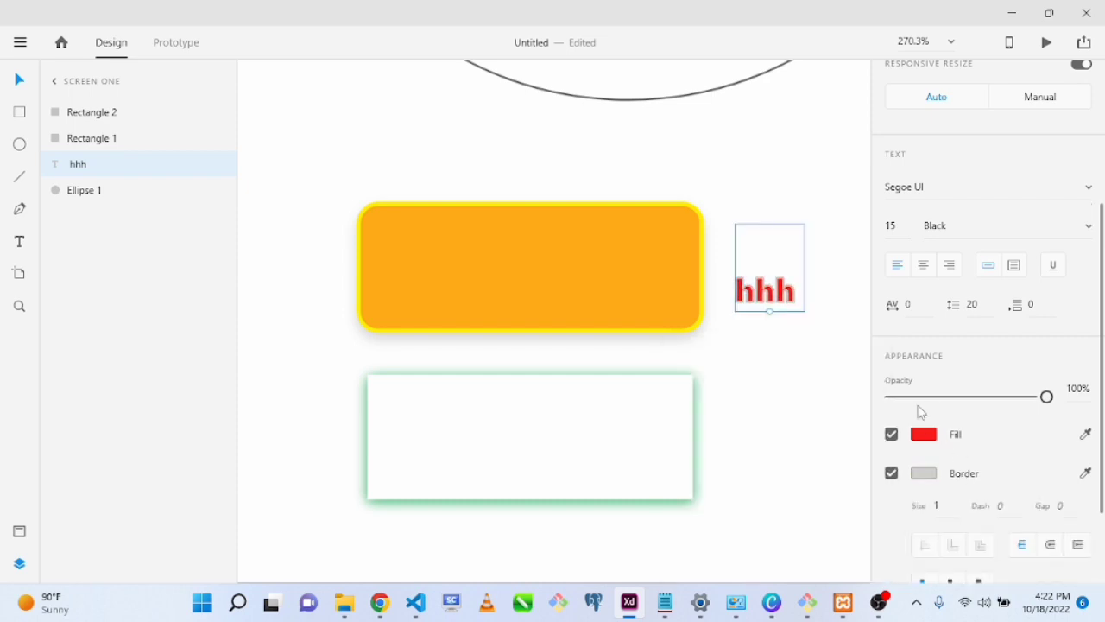
click(892, 473)
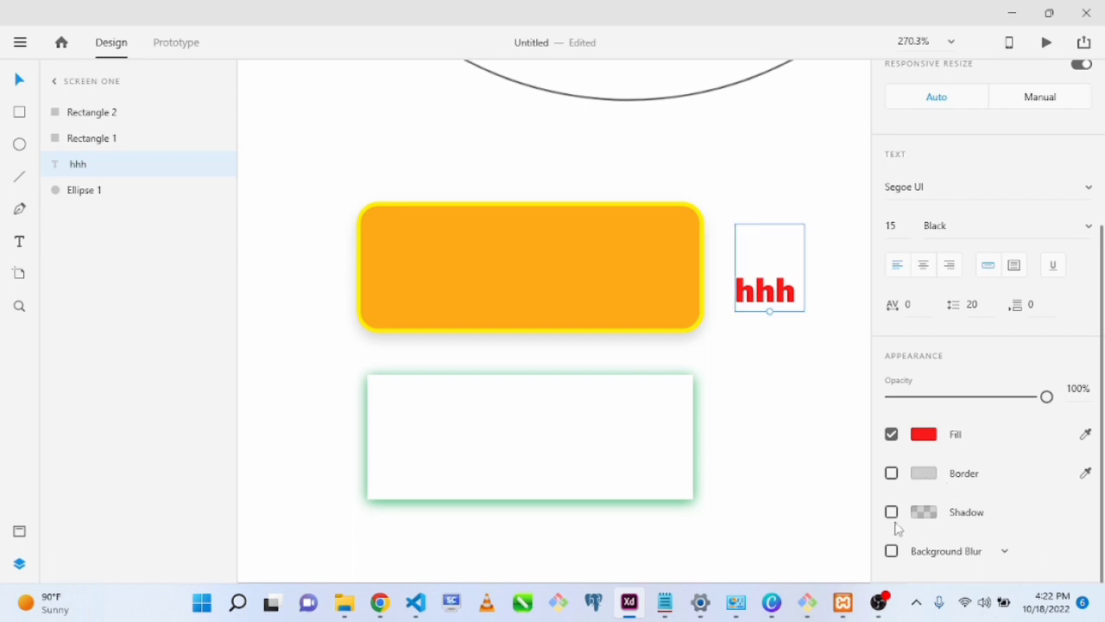
- Add a black #000000 shadow to the "hhh" text and raise the shadow colour's opacity to 100%
click(892, 513)
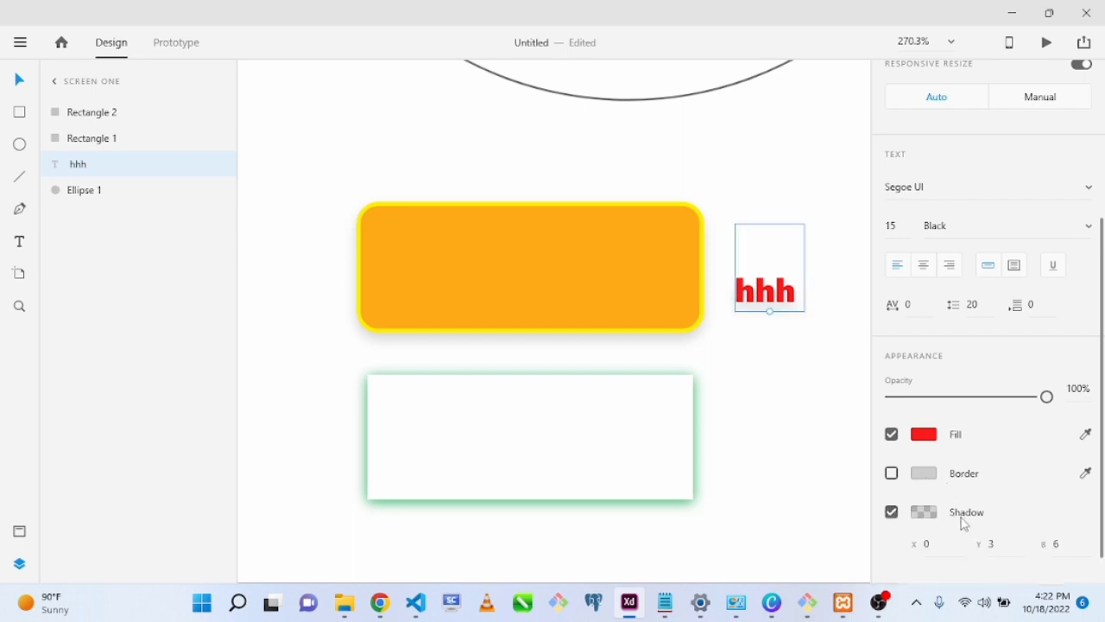
click(924, 515)
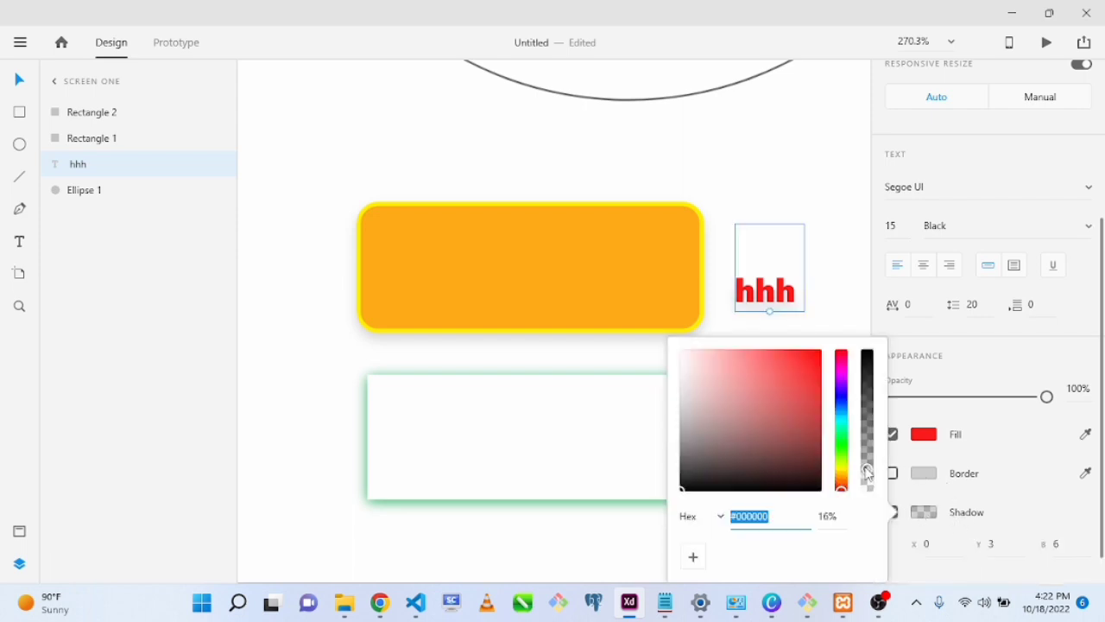
drag(867, 473, 861, 332)
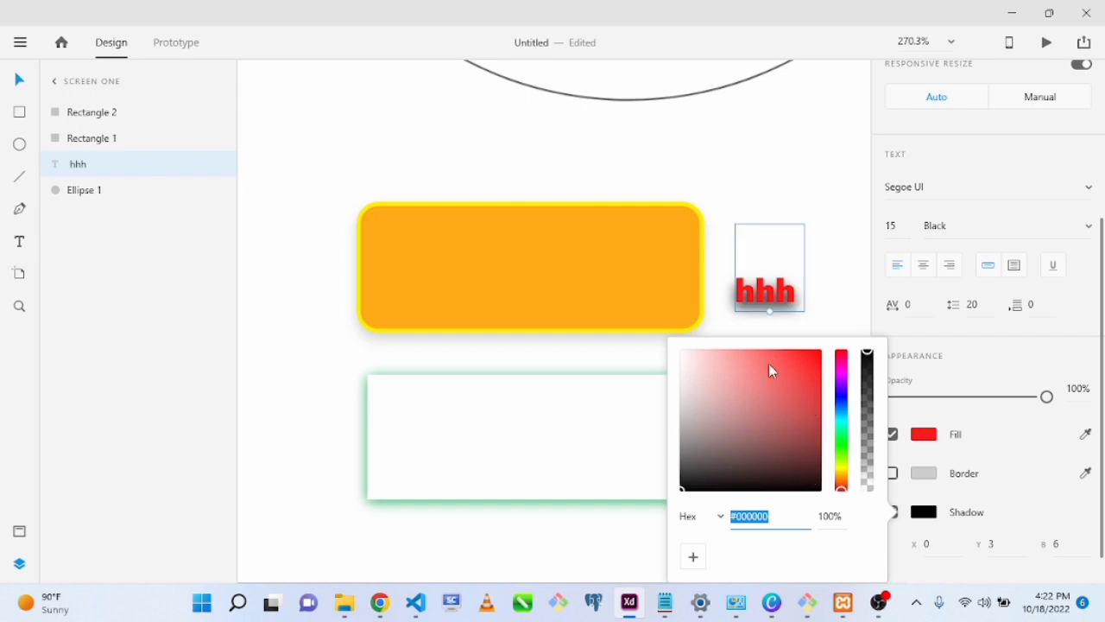
- Change the "hhh" text's shadow colour to dark red #260000 and its fill to off-white #F6F6F6
drag(765, 449, 626, 337)
drag(823, 474, 826, 478)
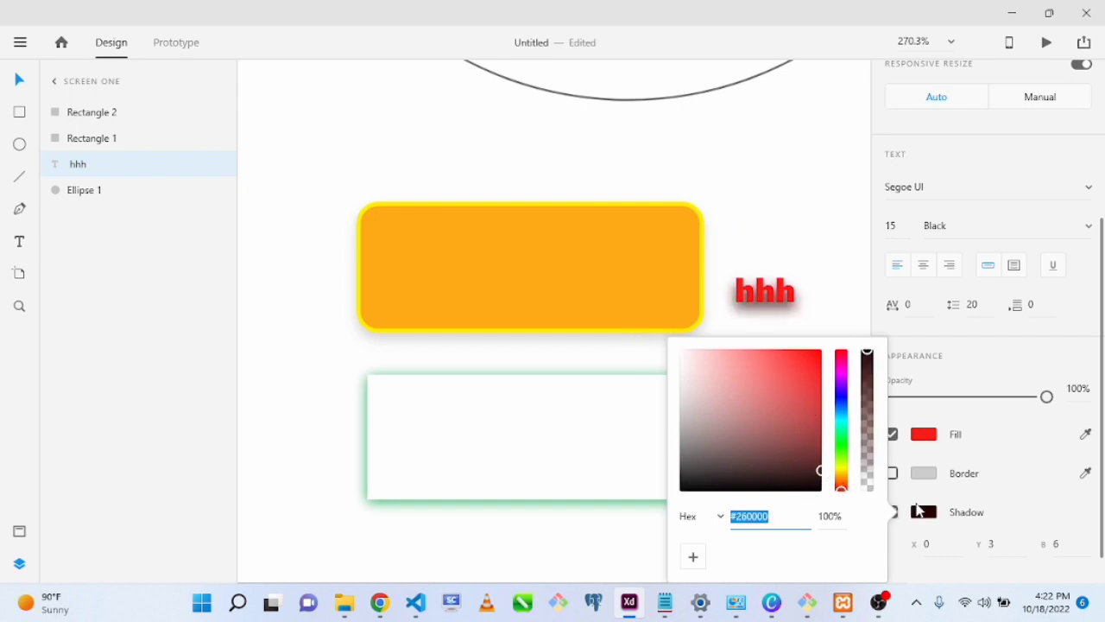
click(922, 437)
click(922, 434)
drag(777, 380, 658, 335)
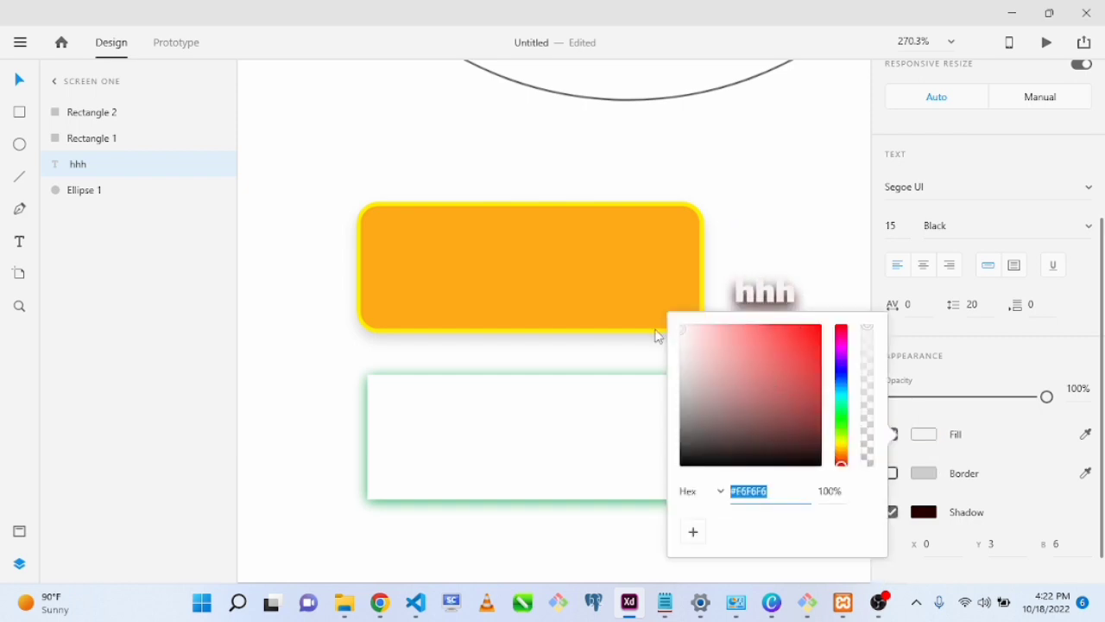
click(1006, 494)
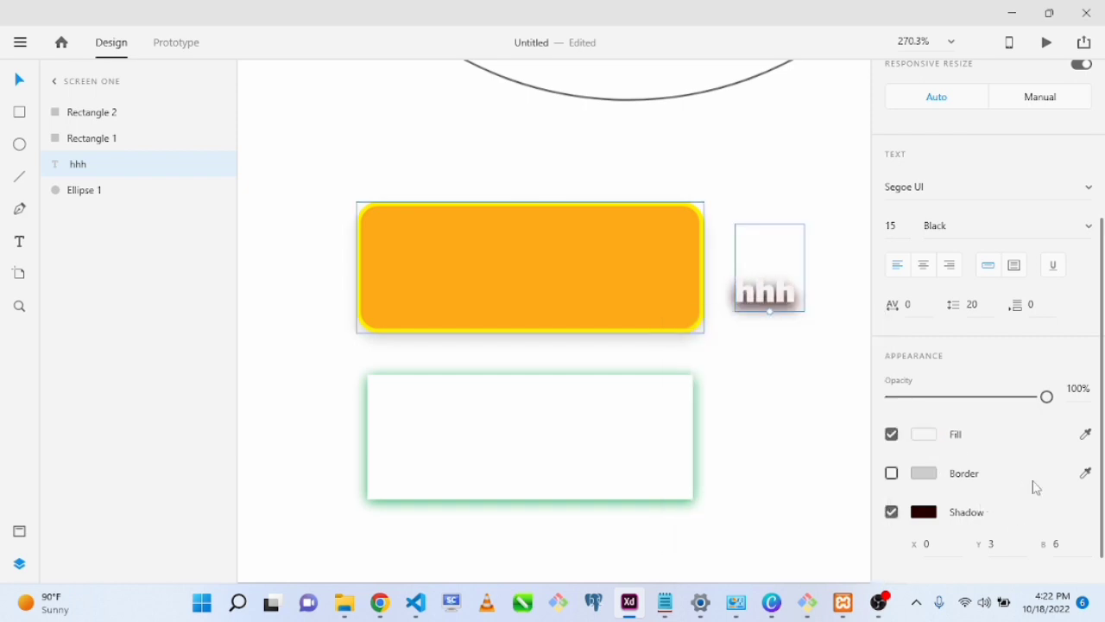
- Try Background Blur on the "hhh" text, turn it off again and deselect the text
scroll(984, 414, down, 1)
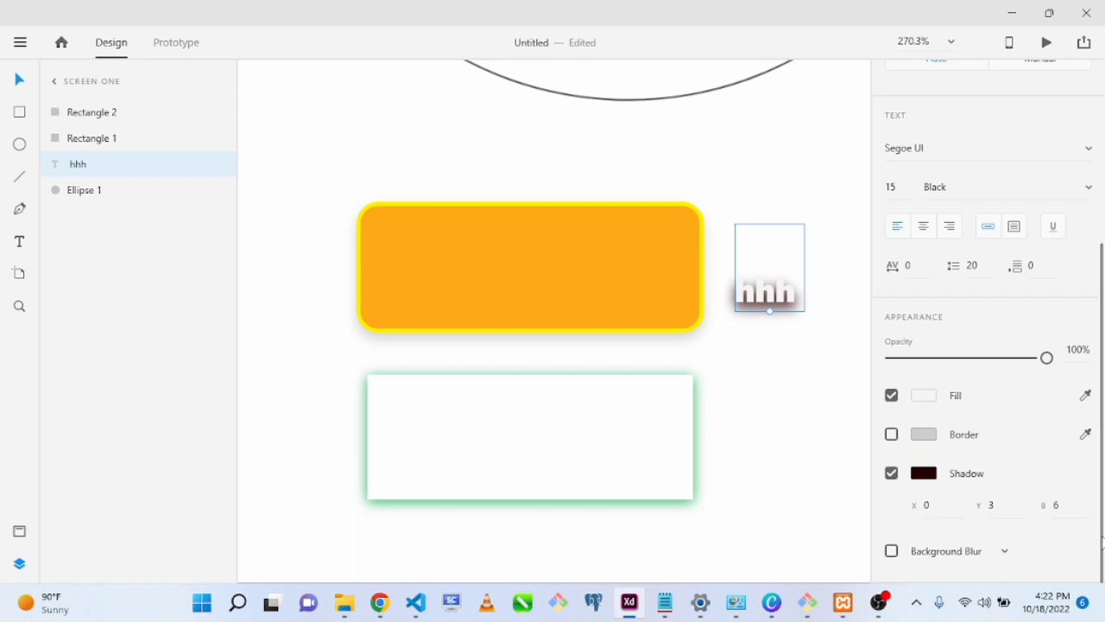
click(892, 552)
click(892, 552)
click(716, 451)
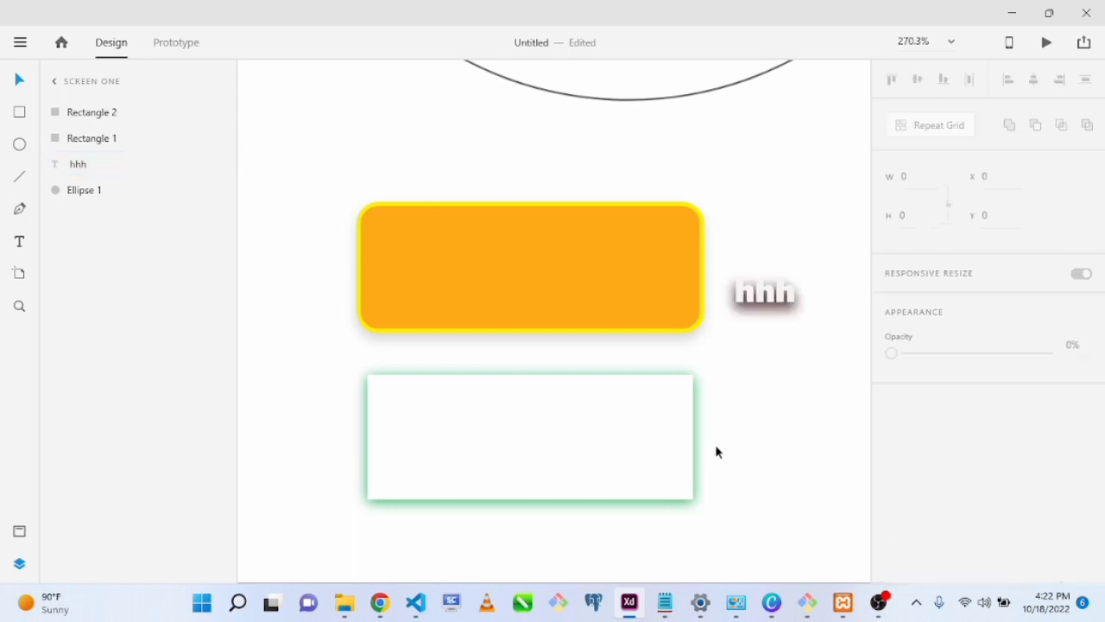
- Enlarge the "hhh" text to size 32 so that it overlaps the white green-shadowed rectangle
drag(753, 278, 654, 470)
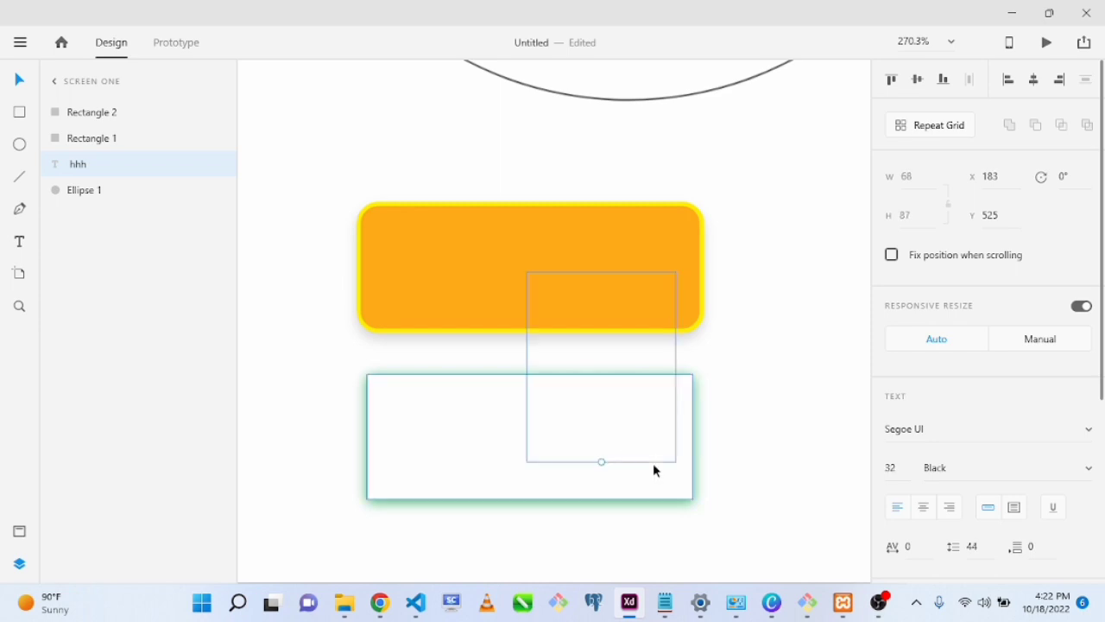
right_click(611, 442)
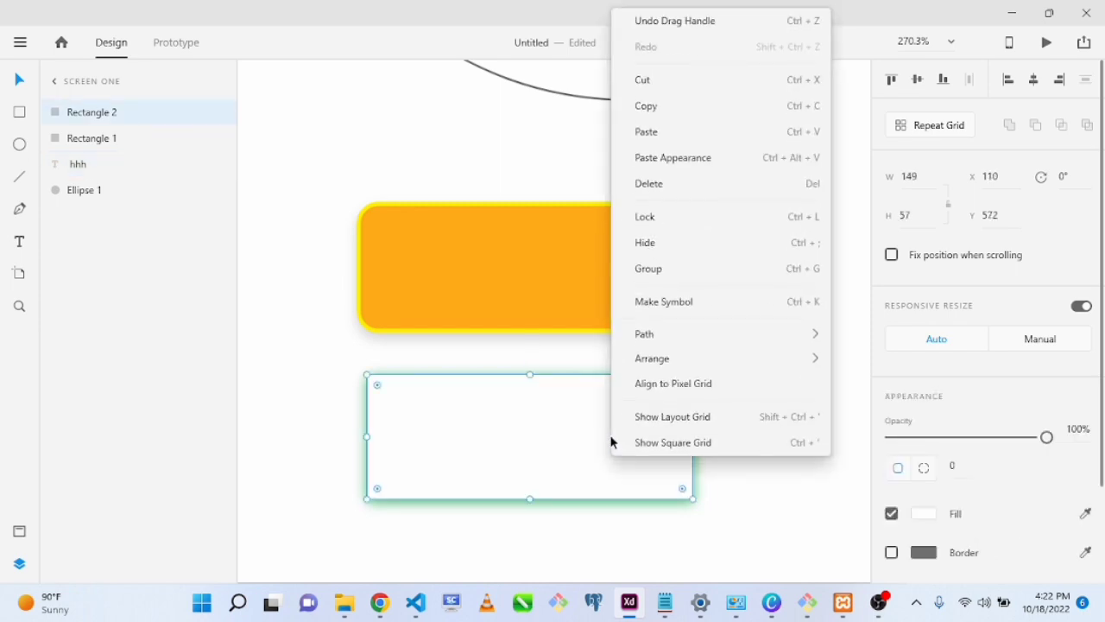
click(812, 488)
click(583, 347)
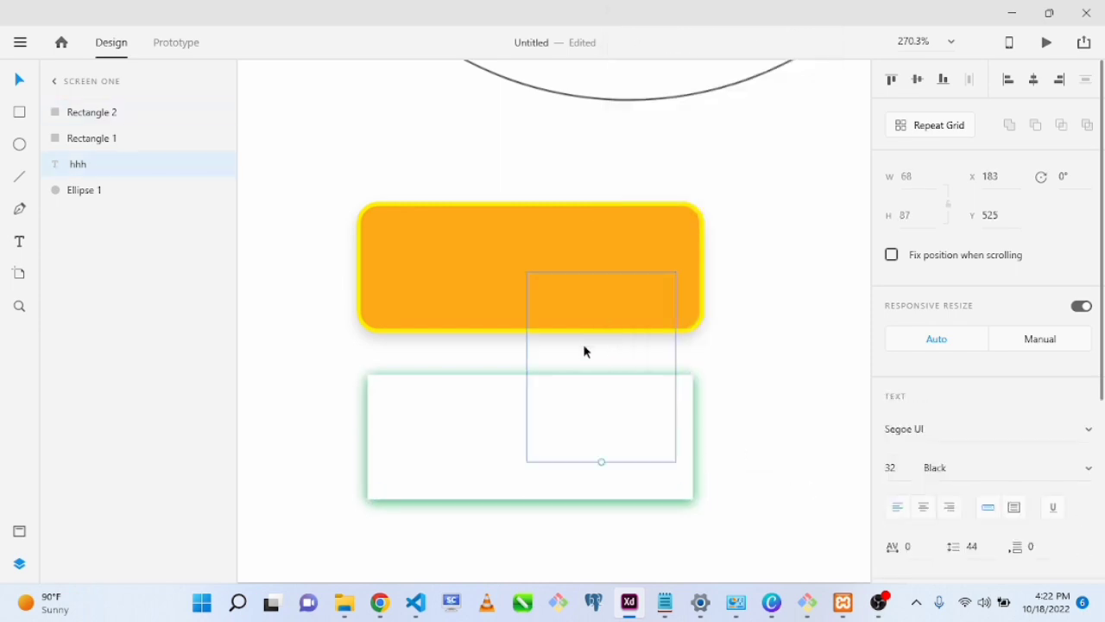
- Bring the "hhh" text to the front and position it inside the white rectangle at about X 157, Y 527
right_click(584, 346)
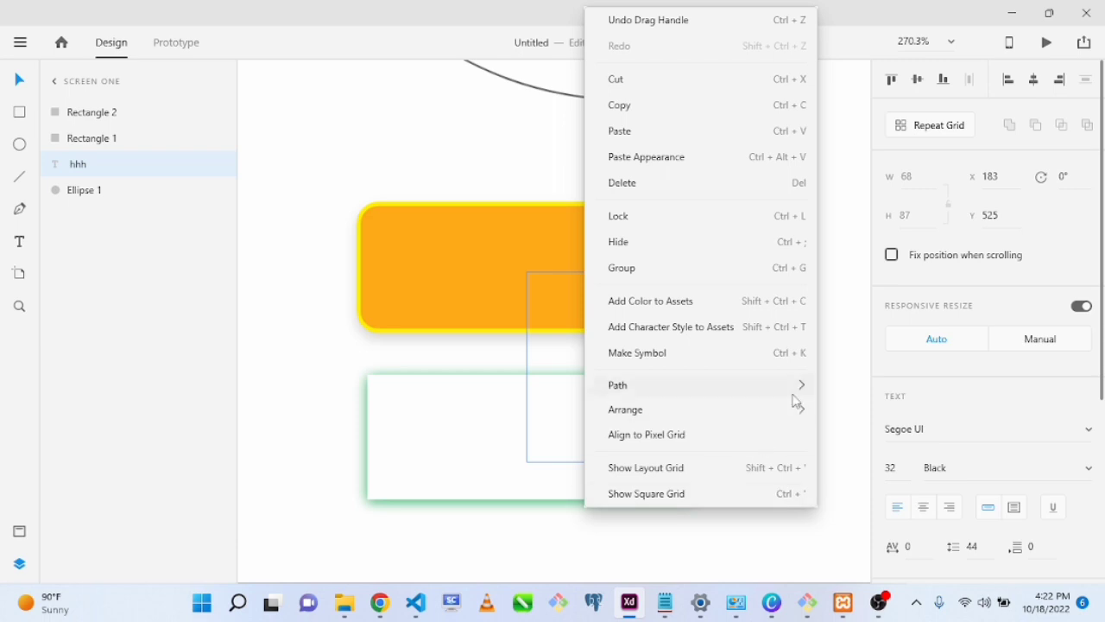
mouse_move(800, 409)
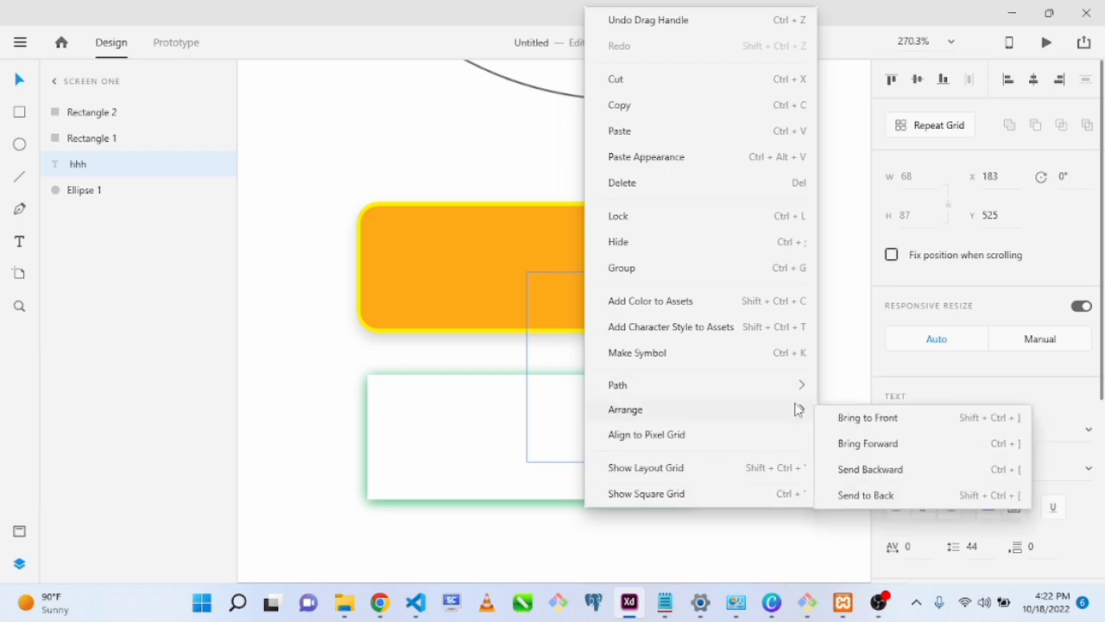
click(846, 419)
drag(653, 426, 580, 446)
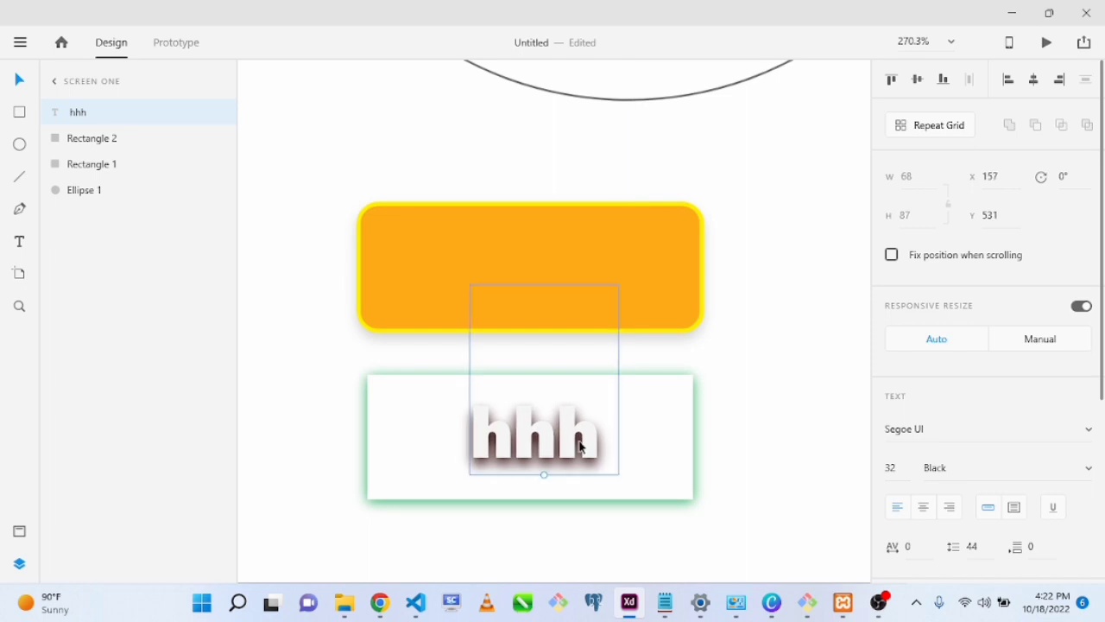
click(750, 447)
click(664, 427)
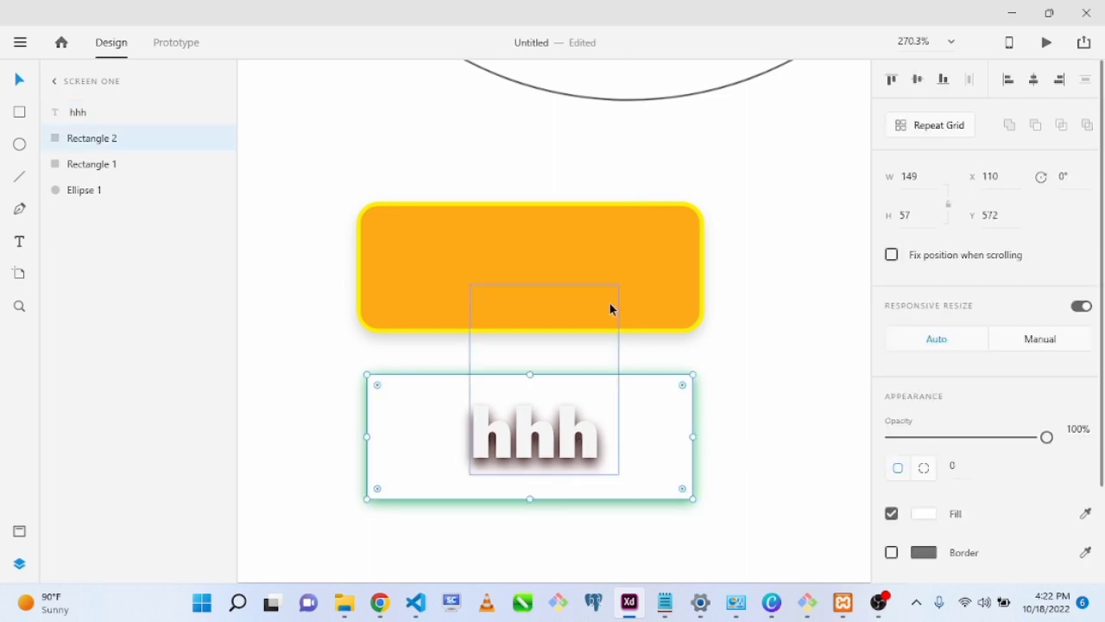
drag(605, 467, 577, 436)
- Send the "hhh" text backward, behind the white rectangle
right_click(561, 432)
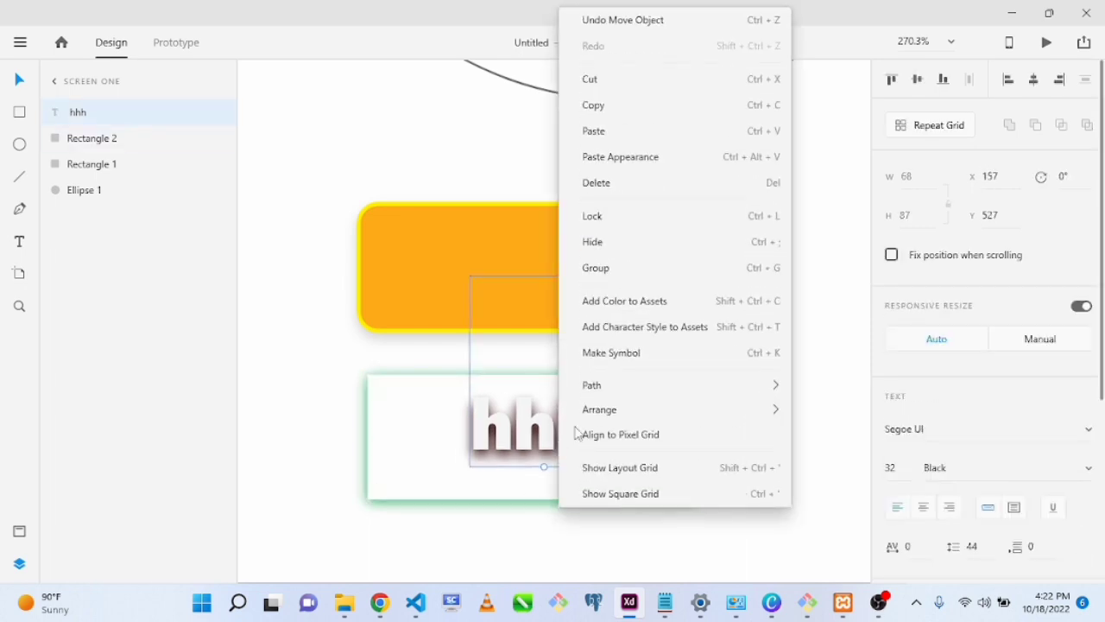
mouse_move(696, 412)
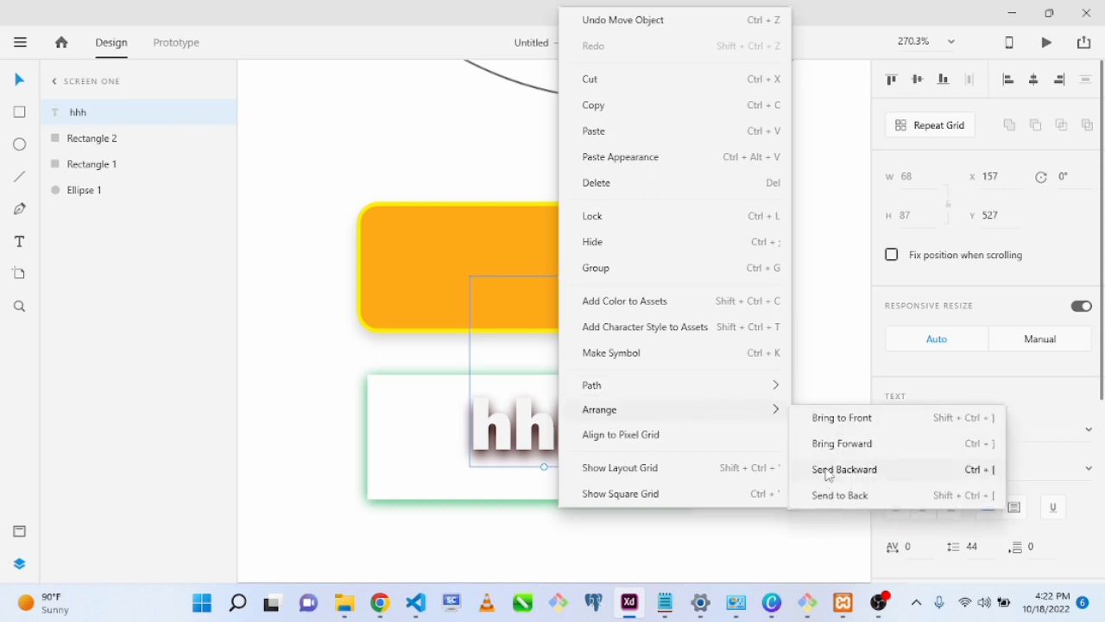
click(828, 471)
right_click(550, 424)
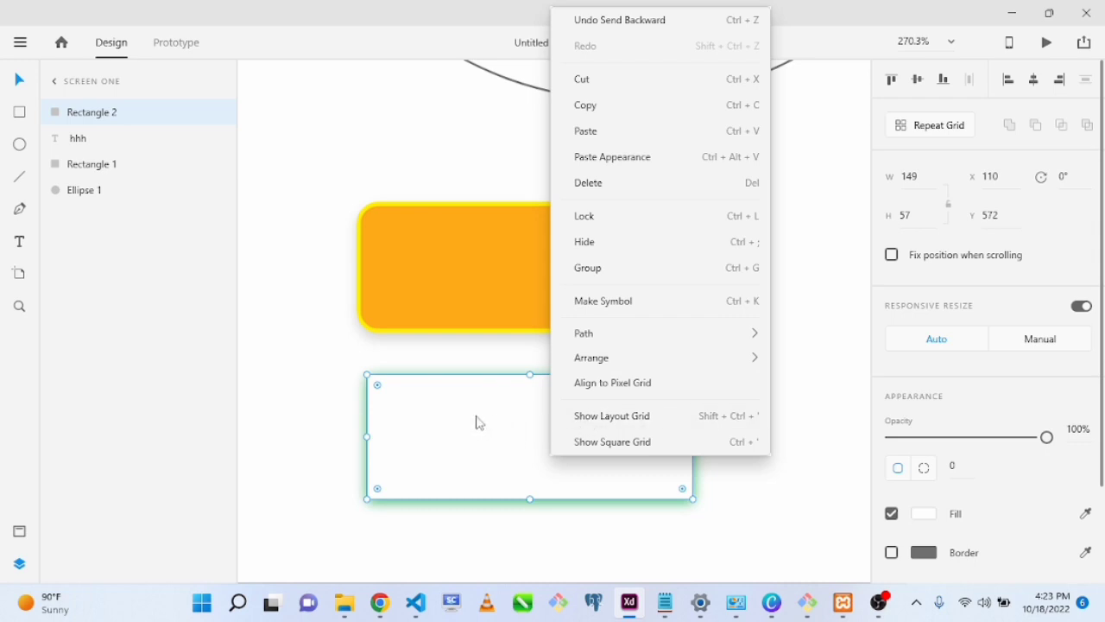
click(336, 360)
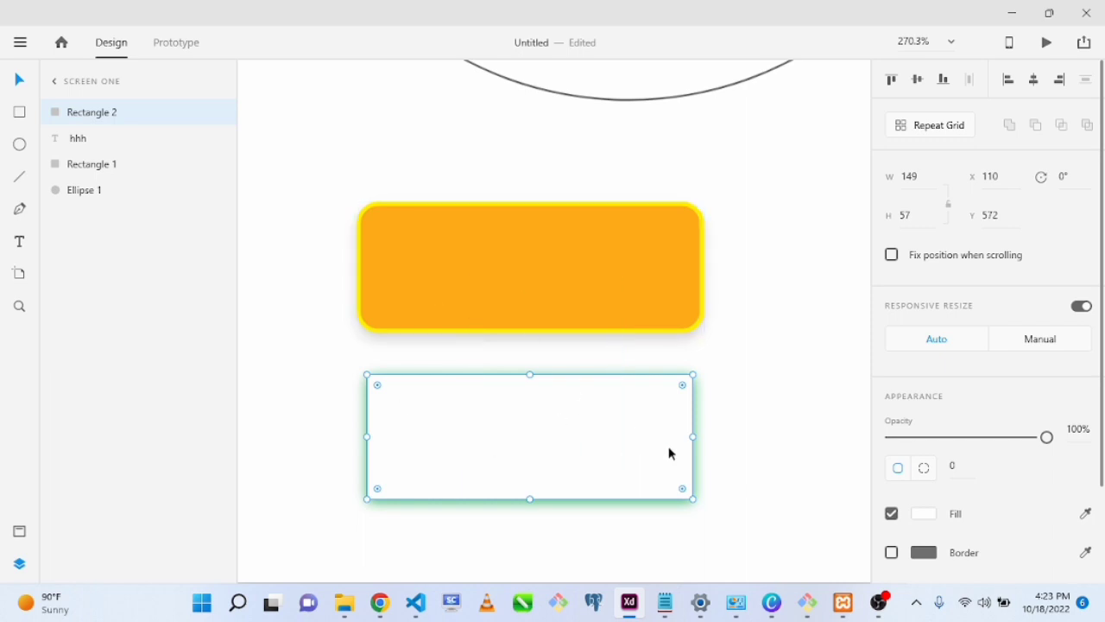
- Select the "hhh" text hidden behind the white rectangle and bring it to the front again
click(569, 352)
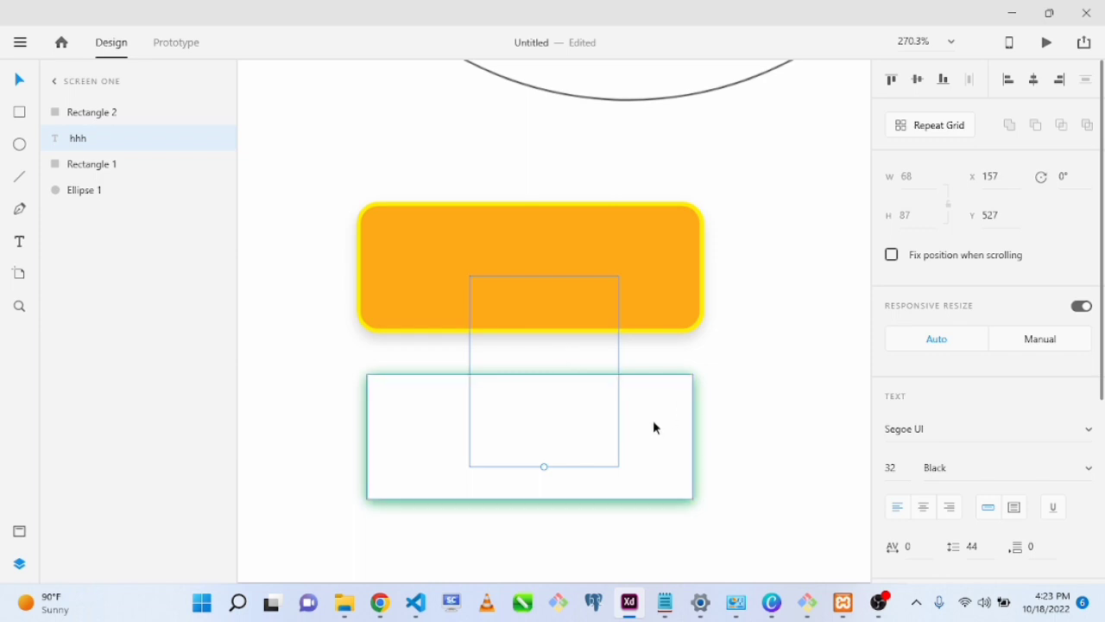
right_click(551, 356)
mouse_move(669, 409)
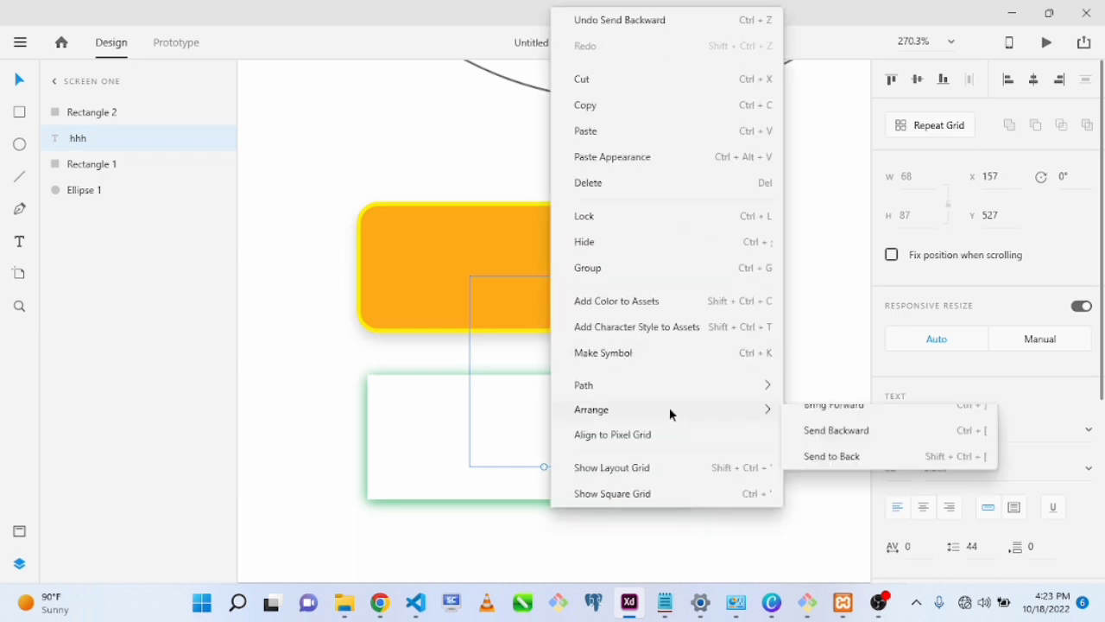
click(833, 418)
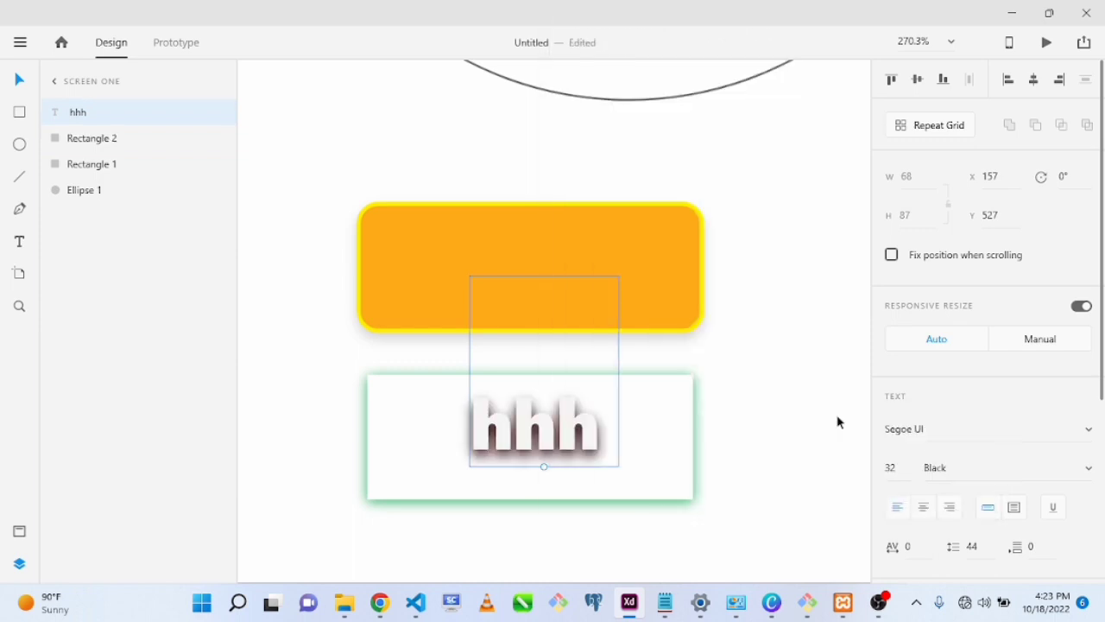
right_click(599, 372)
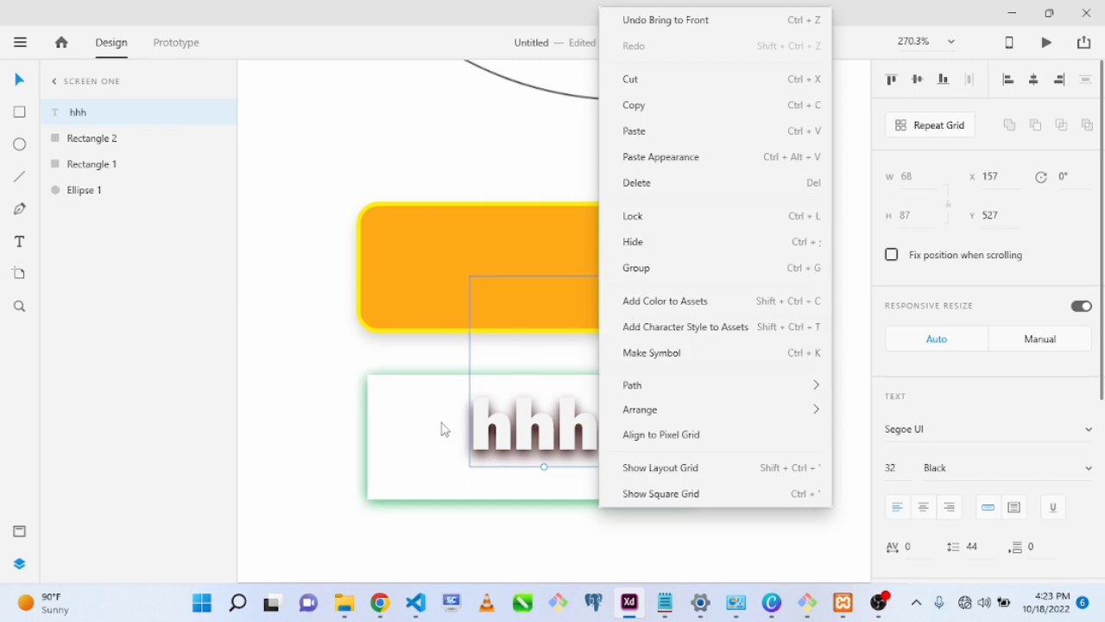
key(Escape)
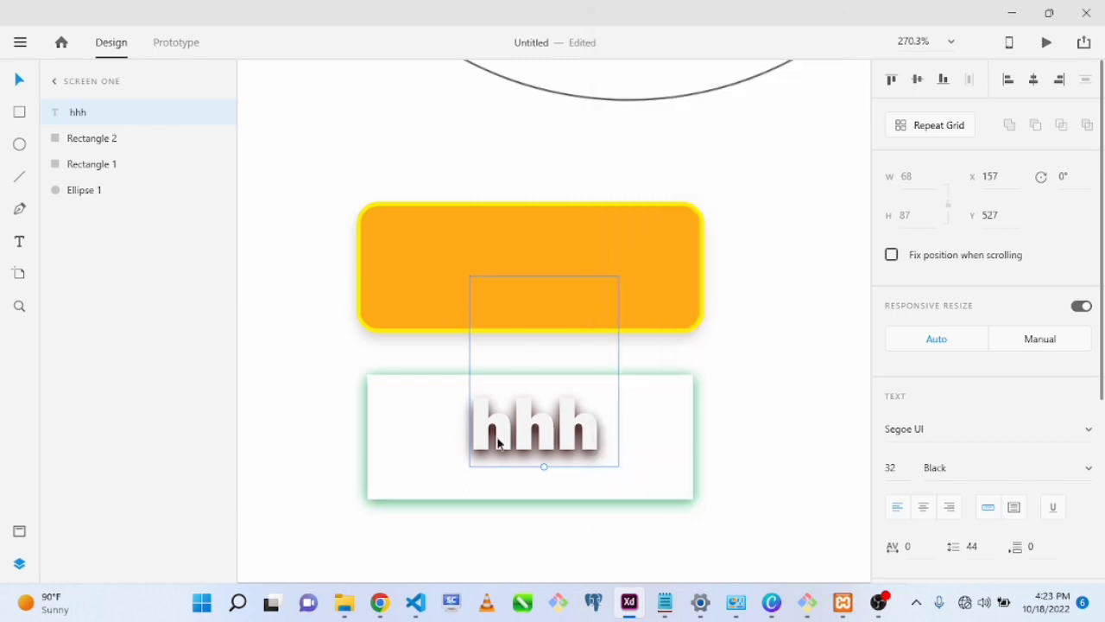
- Group the "hhh" text with the white rectangle, and ungroup them again
shift+click(415, 458)
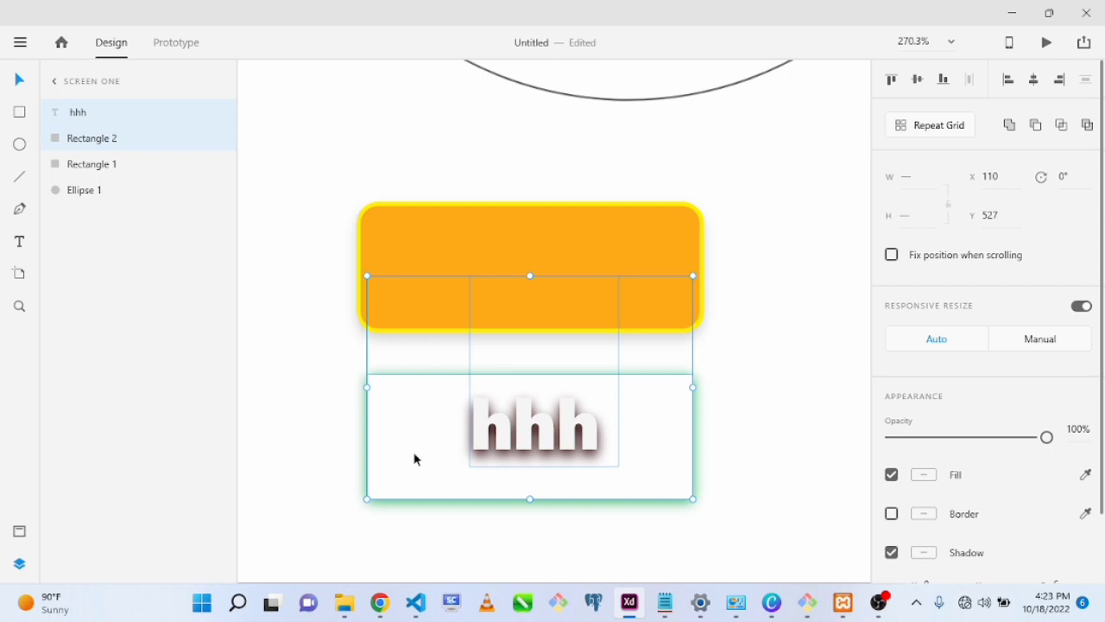
key(ctrl+g)
click(800, 400)
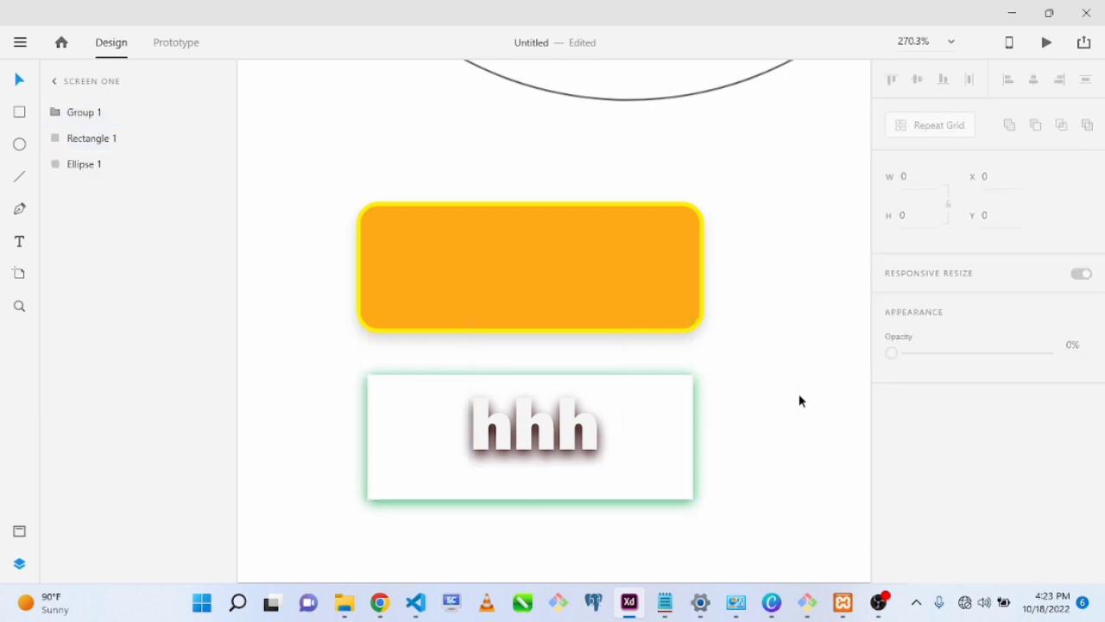
click(664, 409)
key(ctrl+shift+g)
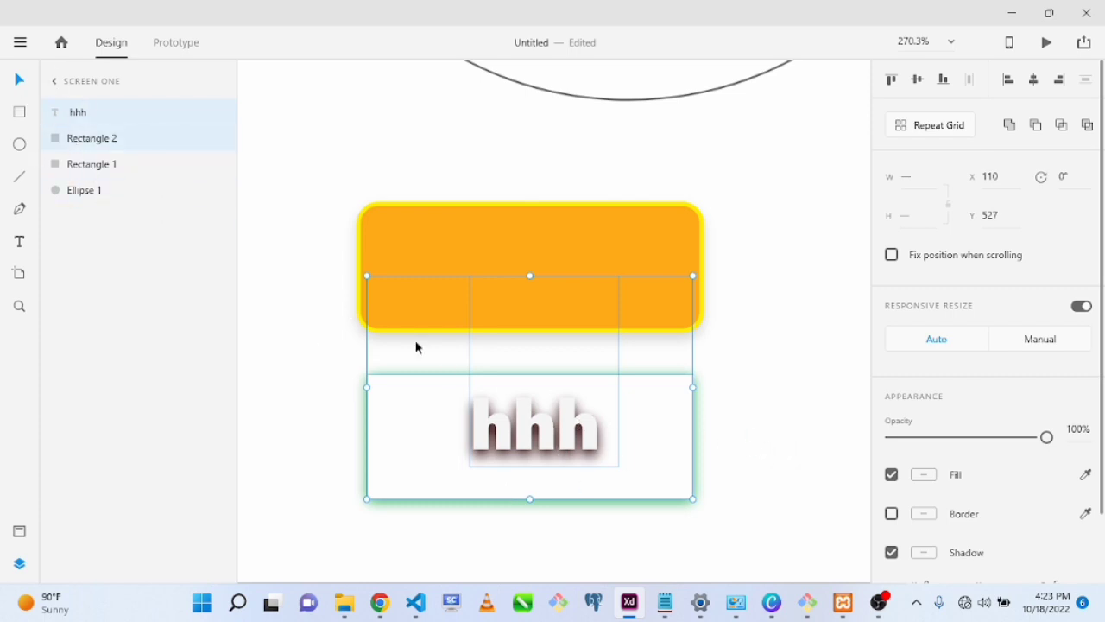
- Regroup the "hhh" text and white rectangle, and rename the group as "hhh shadow'"
key(ctrl+g)
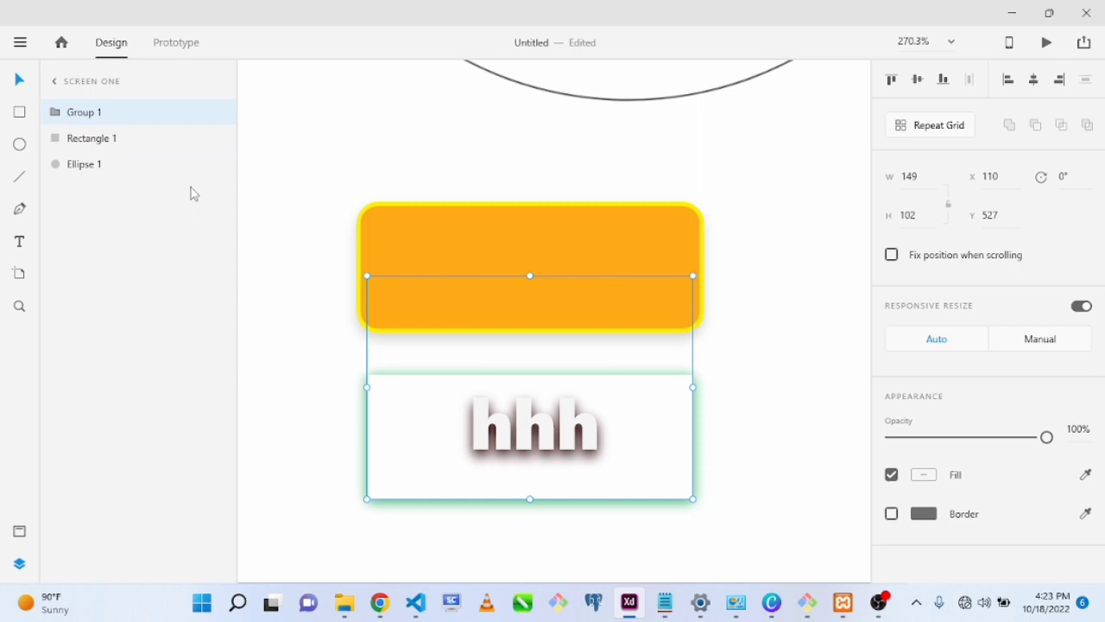
double_click(89, 119)
double_click(83, 121)
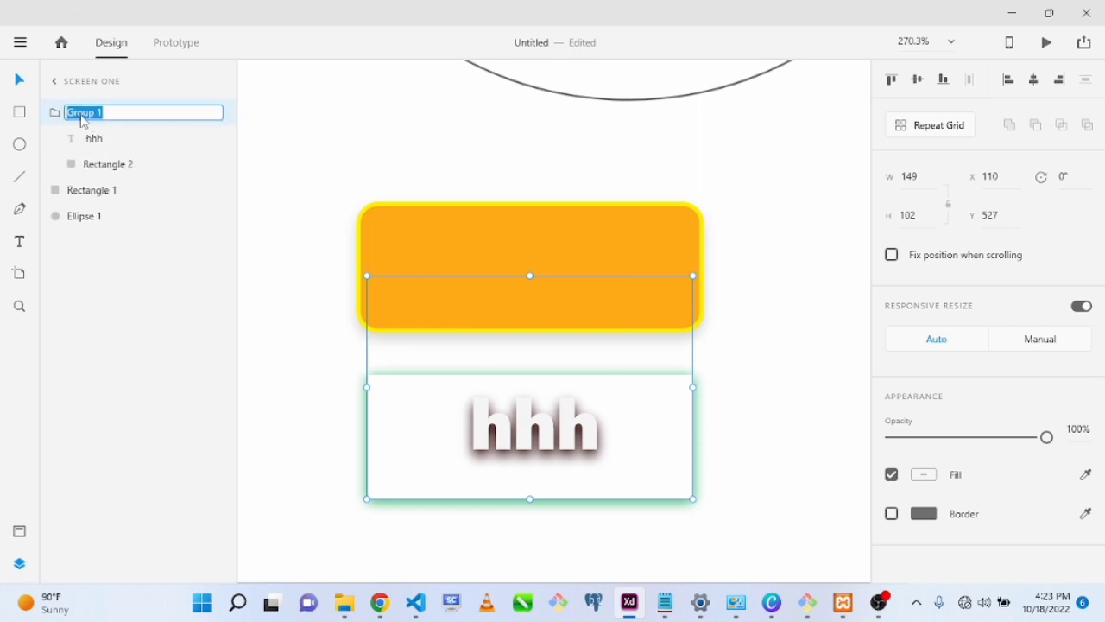
text(hhh shadow)
key(Return)
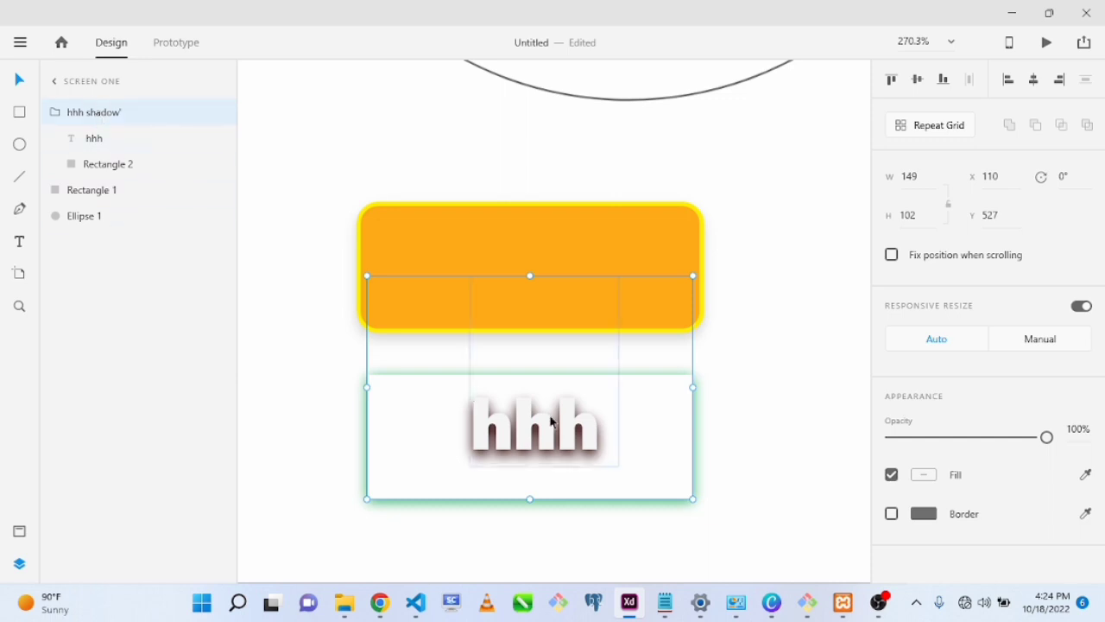
- Ungroup "hhh shadow'" and repeat grouping and ungrouping its text and rectangle once more
key(ctrl+shift+g)
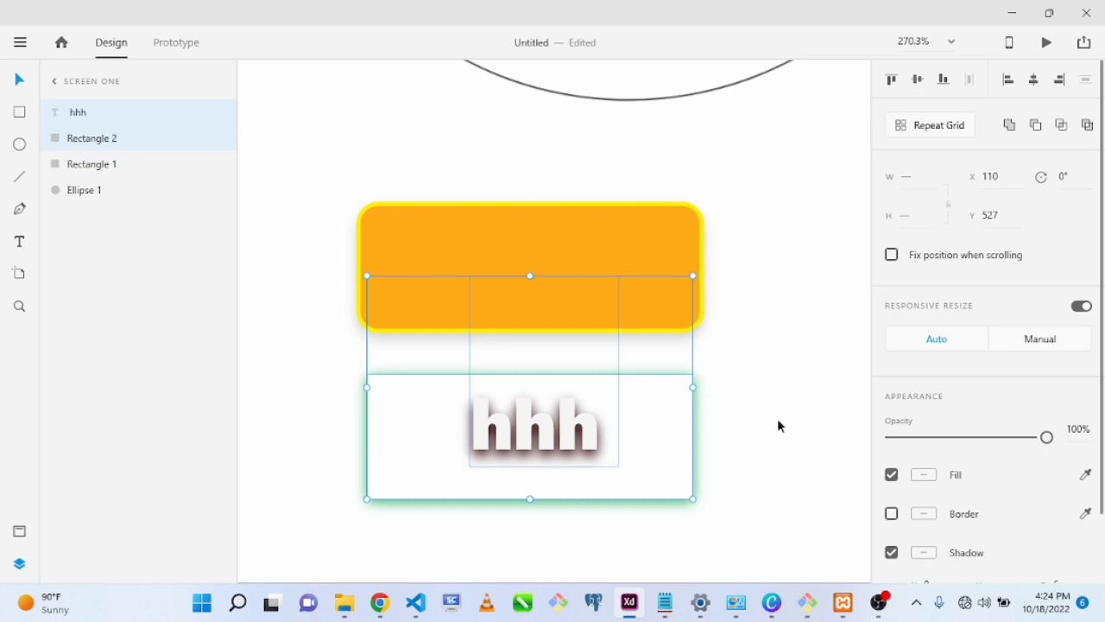
key(ctrl+g)
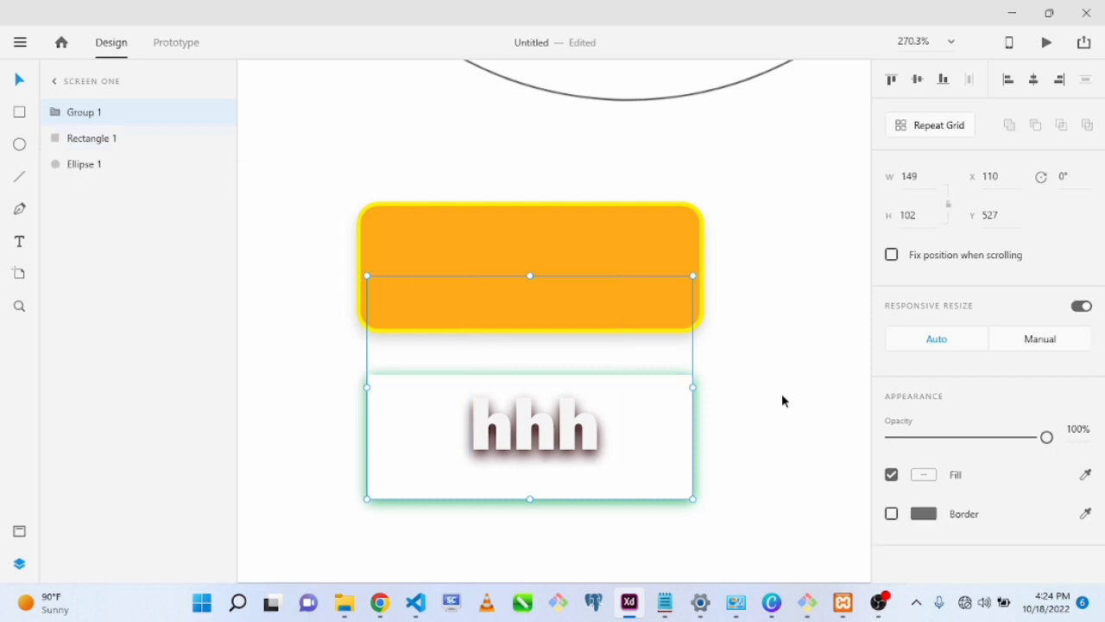
key(ctrl+shift+g)
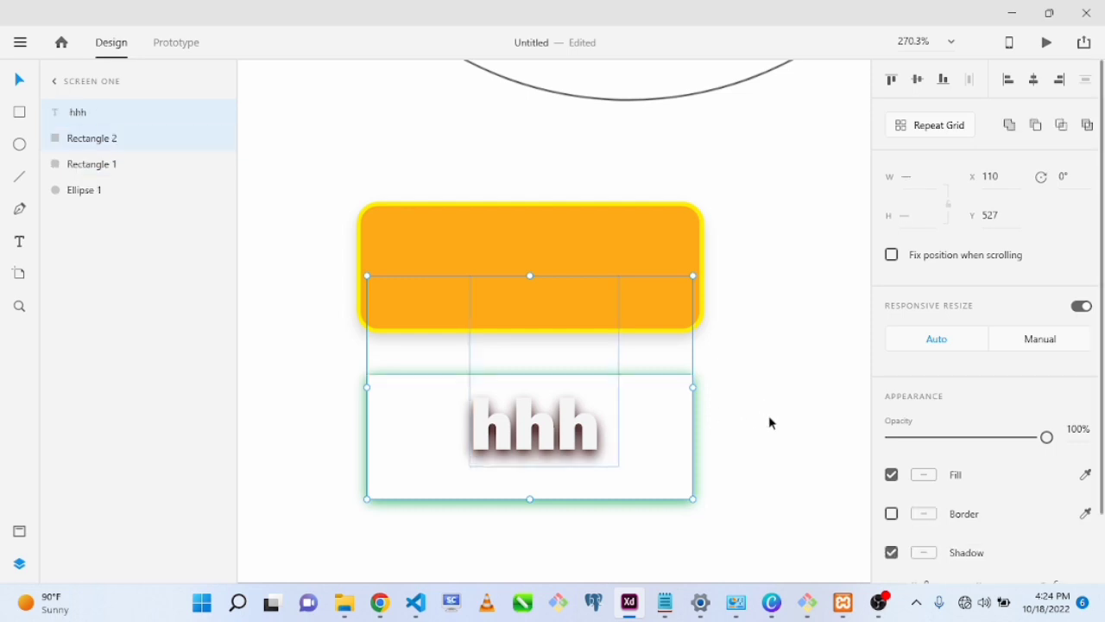
- Reselect the "hhh" text together with the white rectangle, group them, and ungroup them once more
click(769, 423)
click(577, 439)
shift+click(673, 449)
right_click(563, 423)
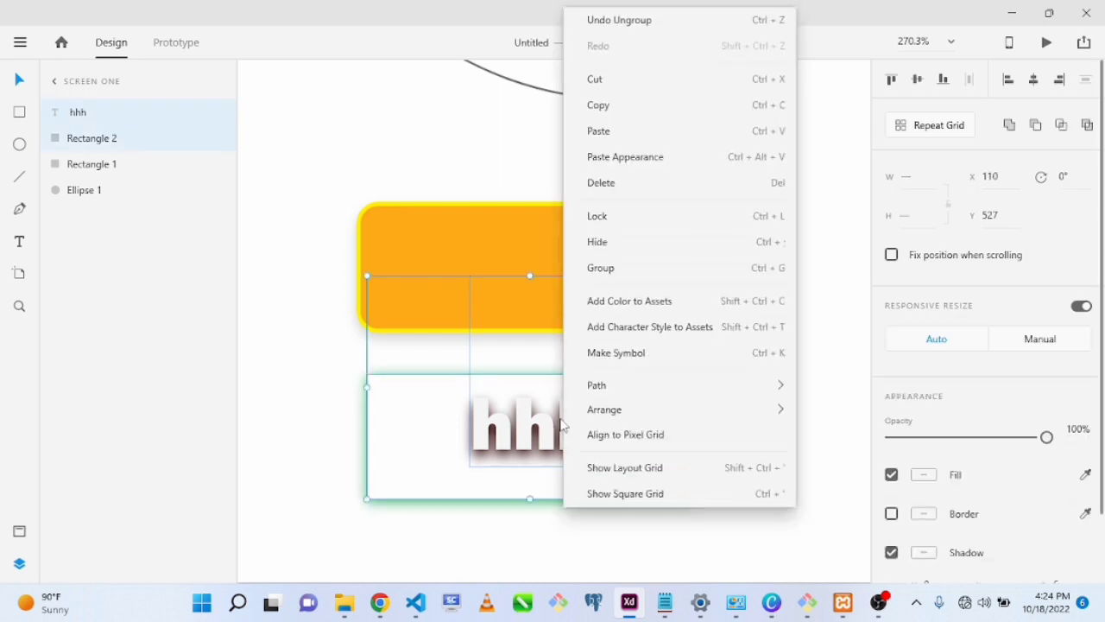
click(622, 268)
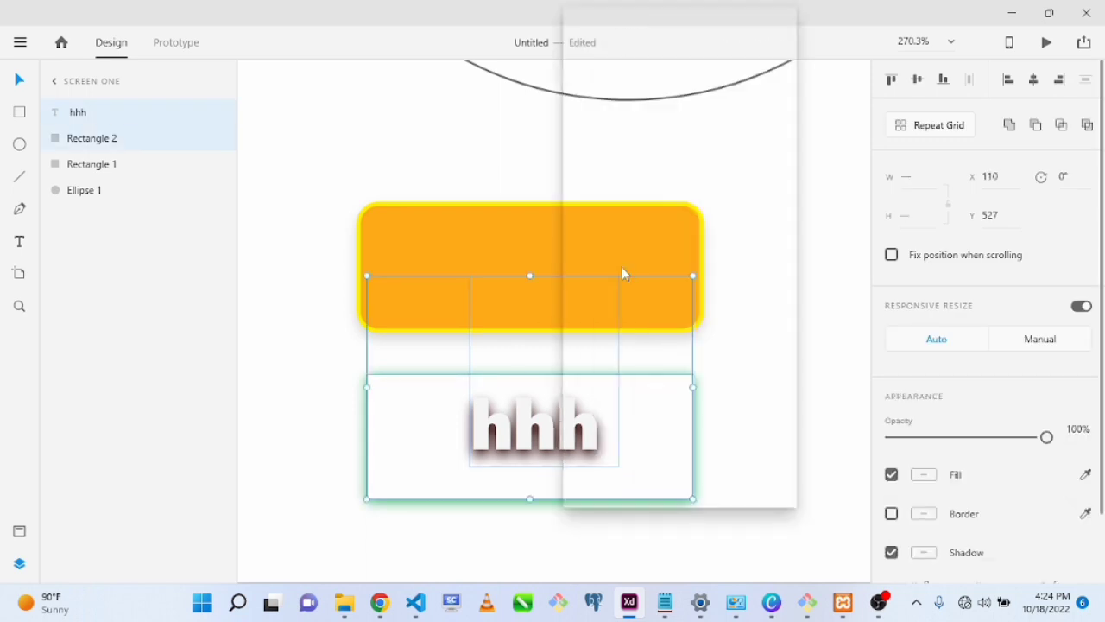
right_click(569, 432)
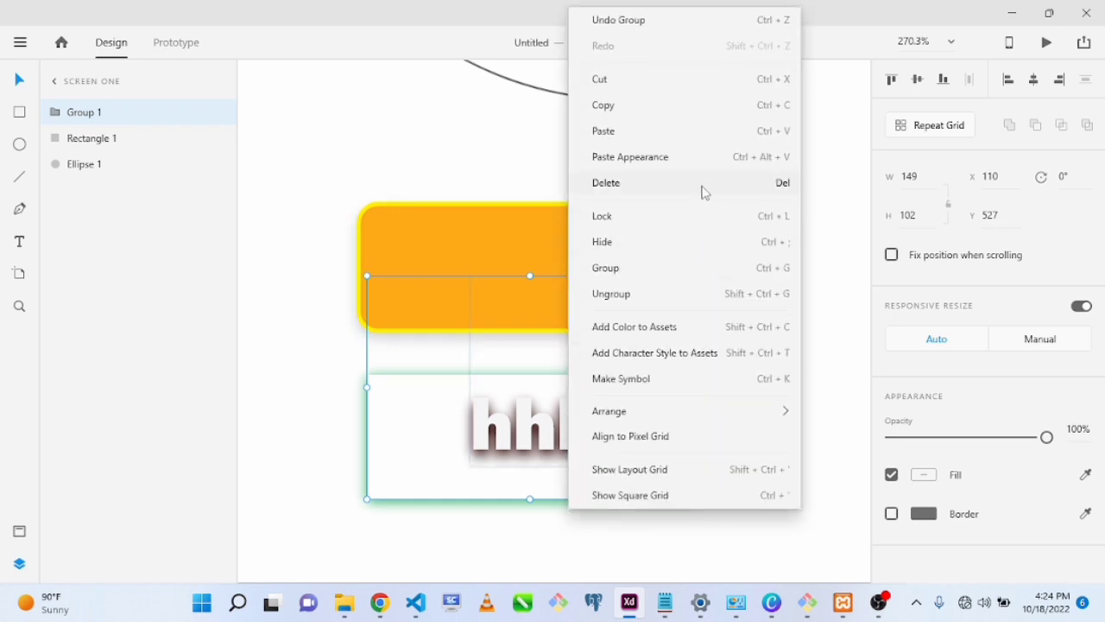
click(652, 296)
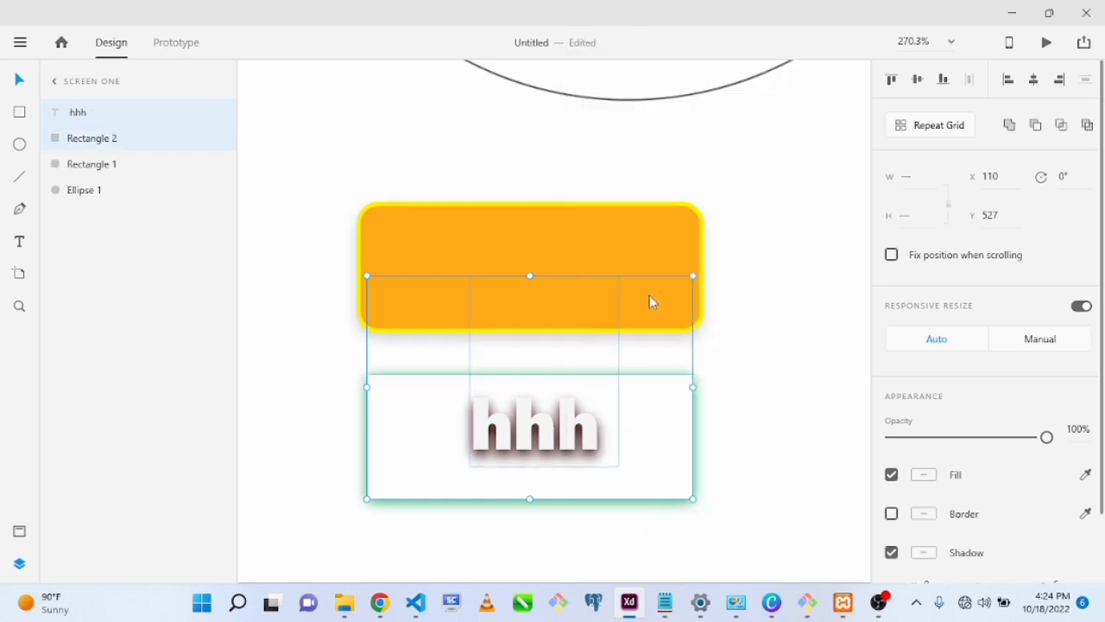
- Lock the "hhh" text and the white rectangle together, and unlock both
right_click(568, 415)
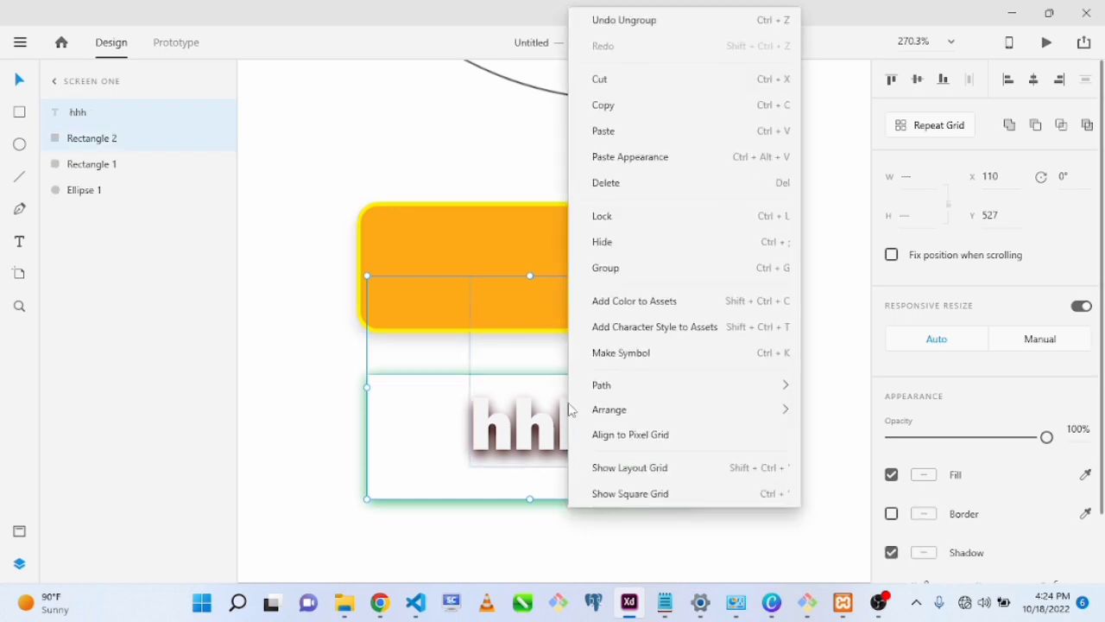
click(612, 221)
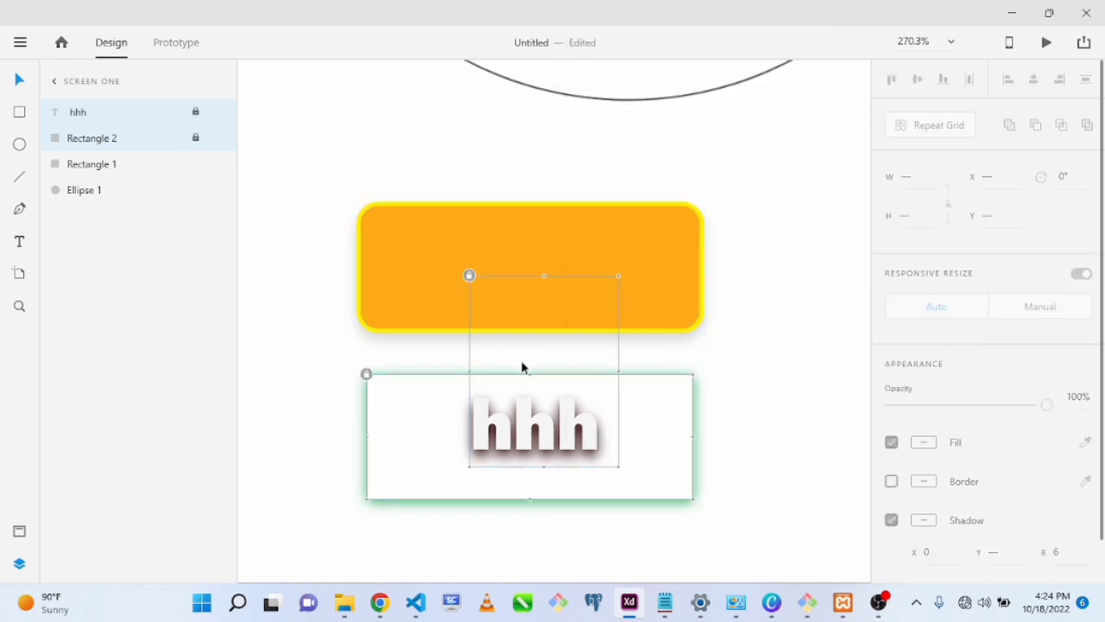
key(ctrl+l)
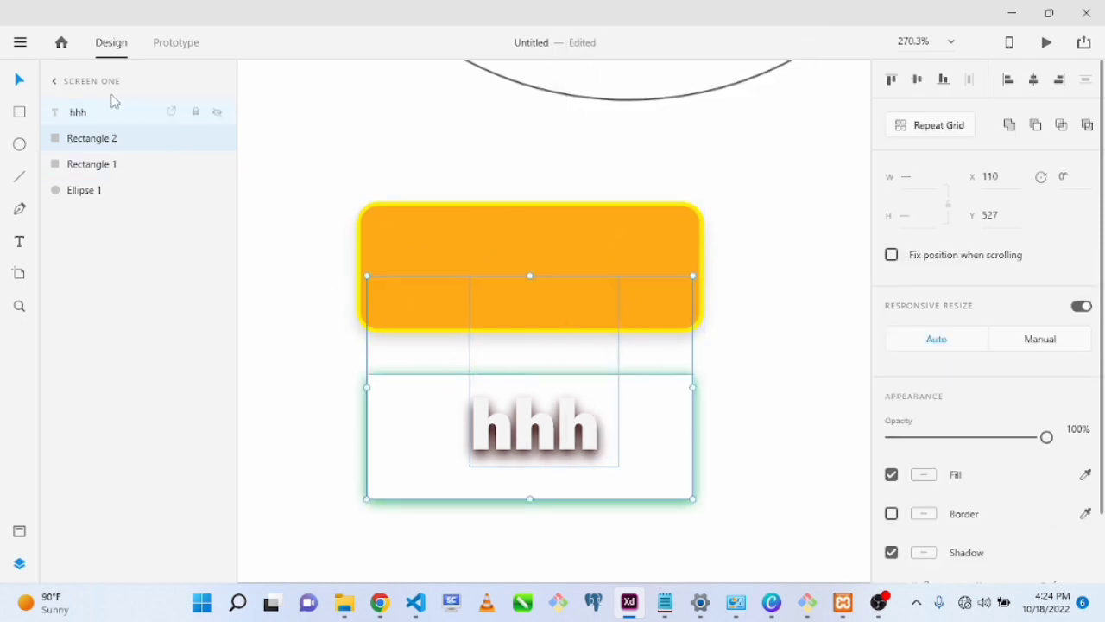
- Lock only the "hhh" text, select the white rectangle beneath it, and unlock the text again
click(195, 114)
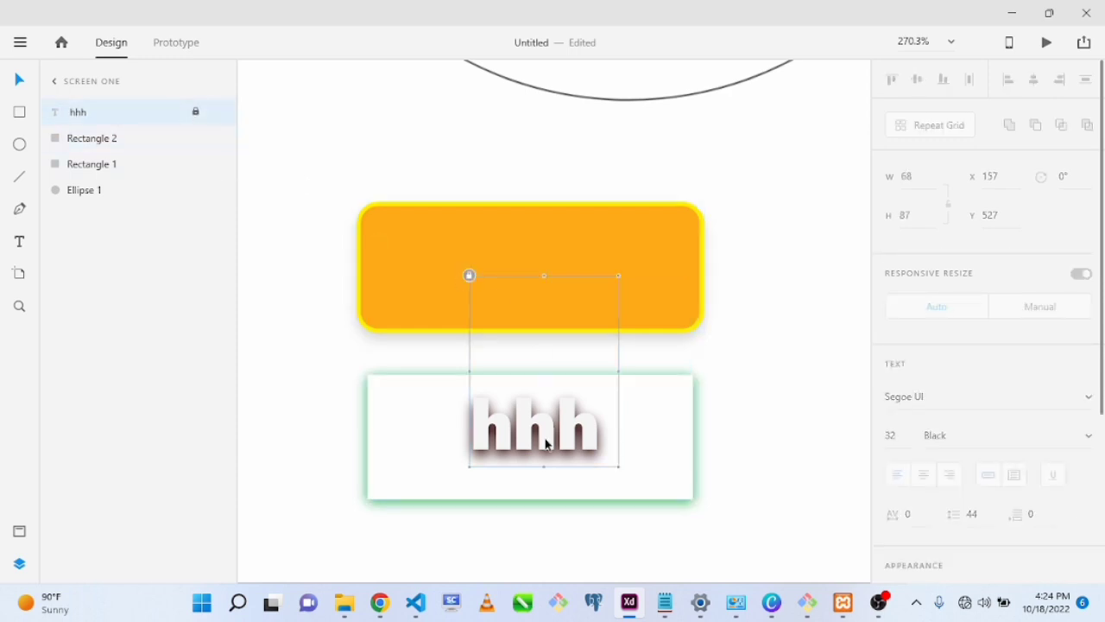
click(457, 437)
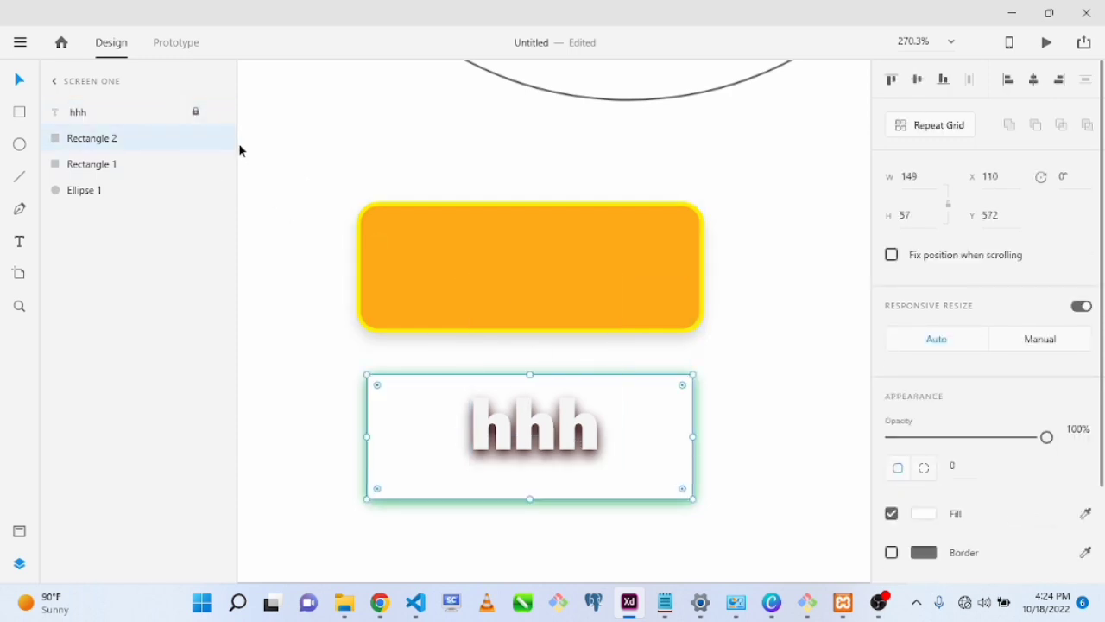
click(196, 113)
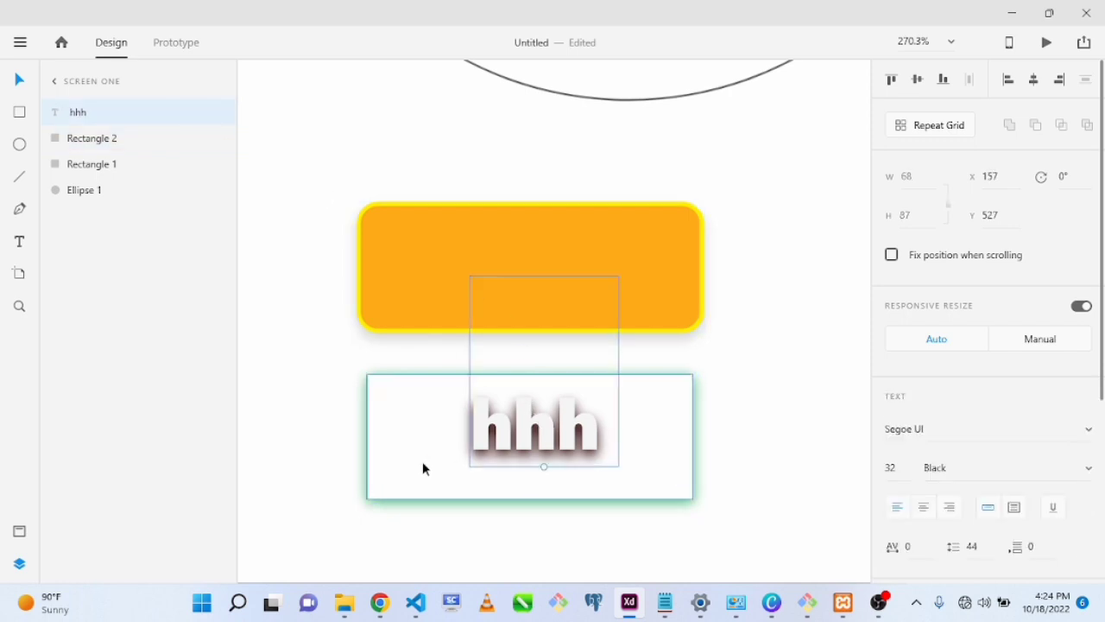
- Hide the "hhh" text and the white rectangle together, and make both visible again
shift+click(444, 459)
right_click(444, 458)
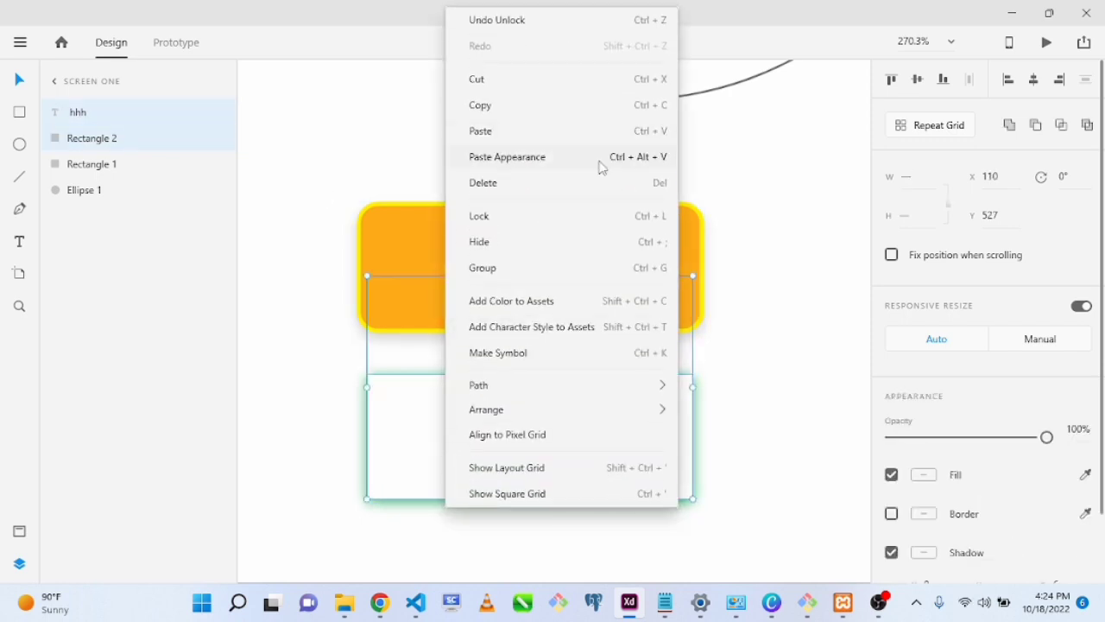
click(523, 242)
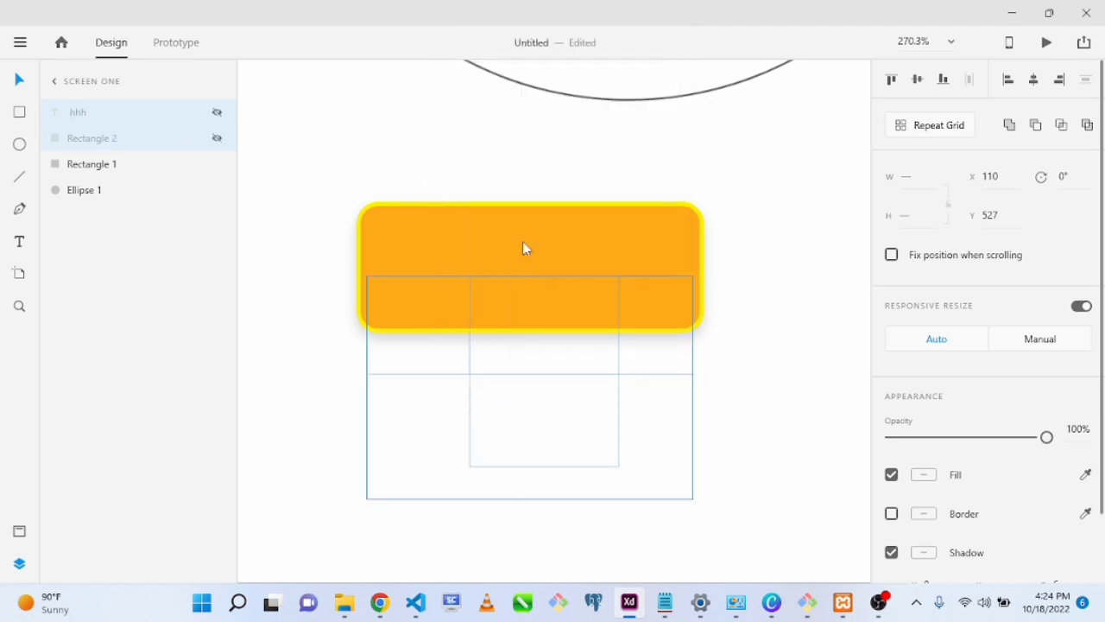
click(217, 113)
click(215, 138)
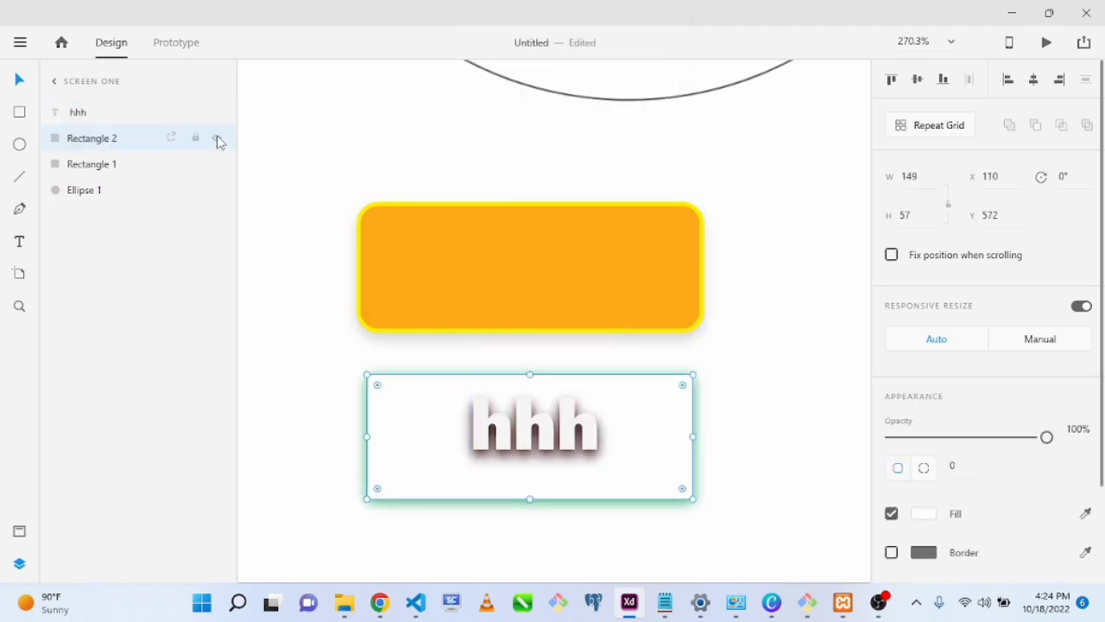
- Nudge the orange rectangle slightly down toward the white rectangle
click(747, 400)
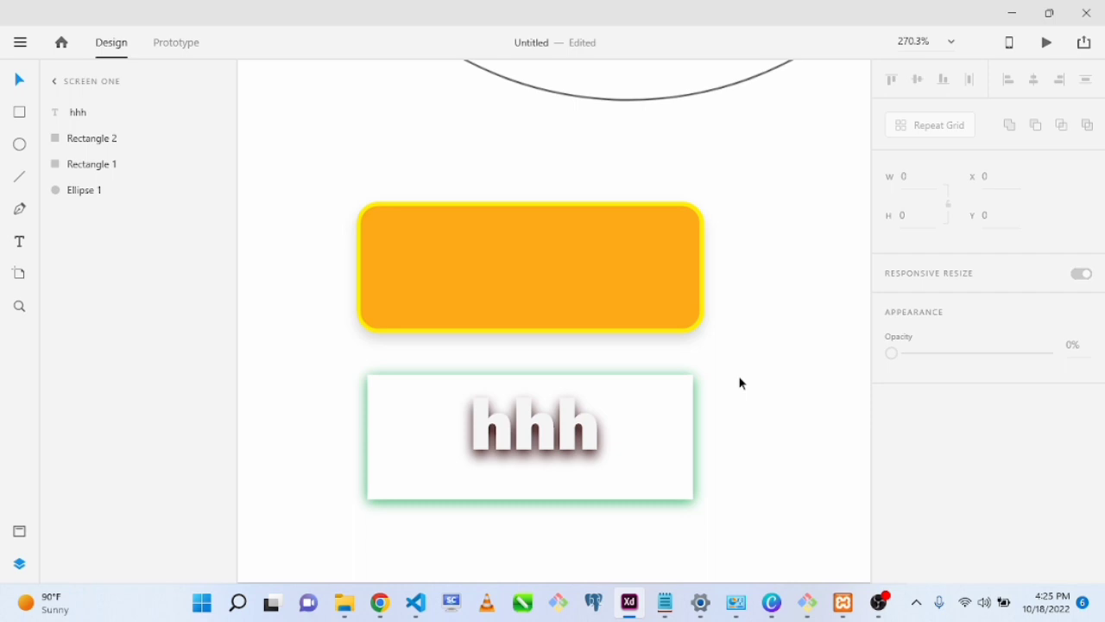
drag(487, 261, 489, 279)
click(792, 429)
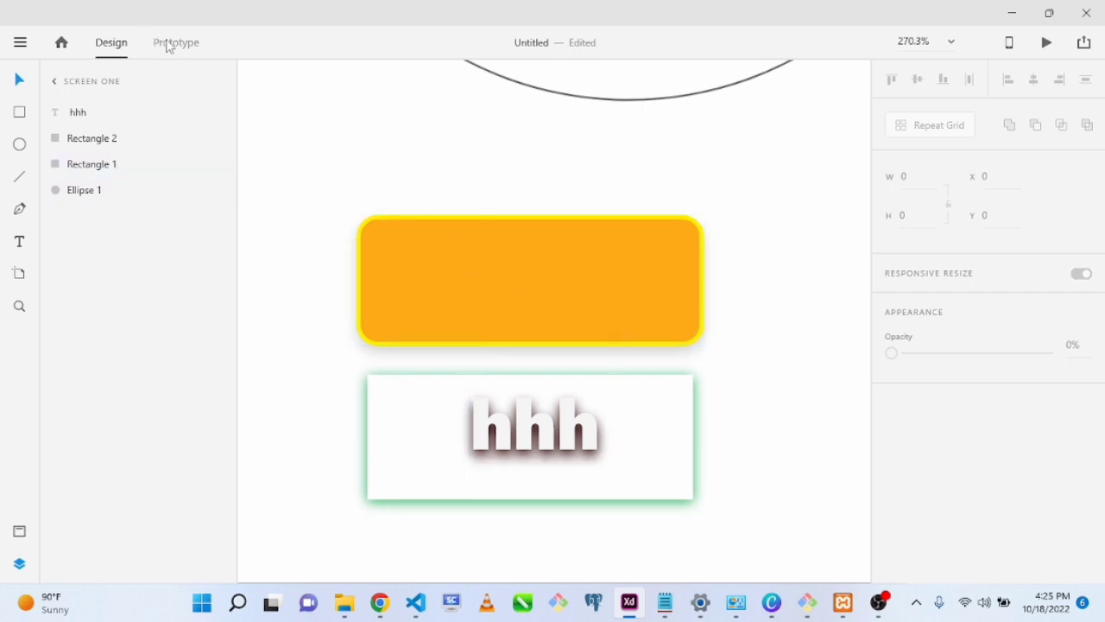
- Switch to Prototype mode and try to connect the "hhh" text to the orange rectangle
click(170, 45)
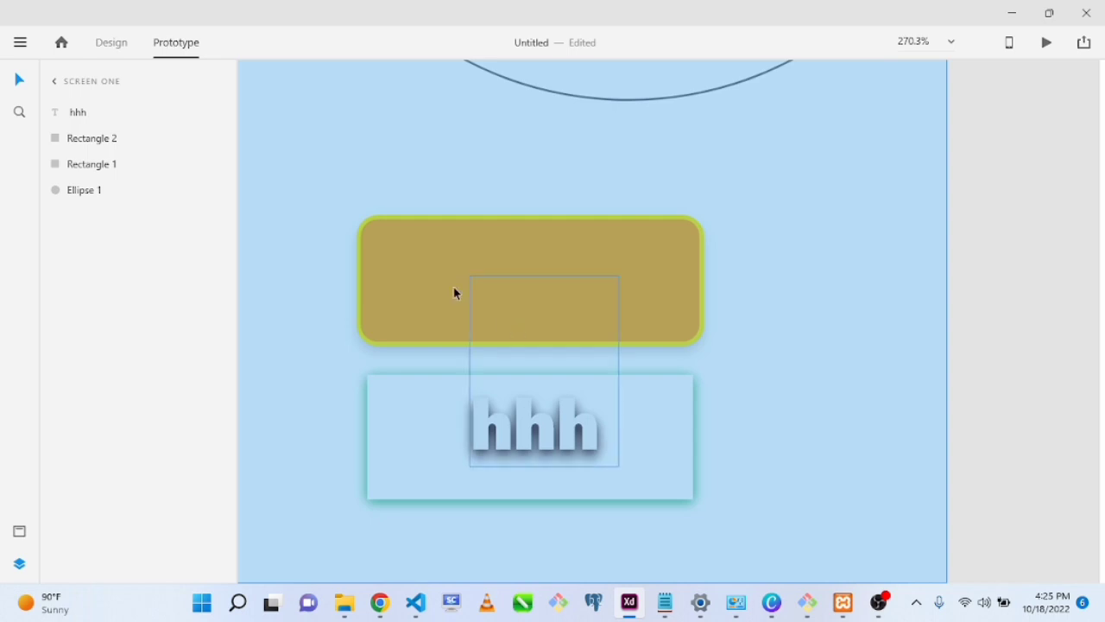
click(554, 450)
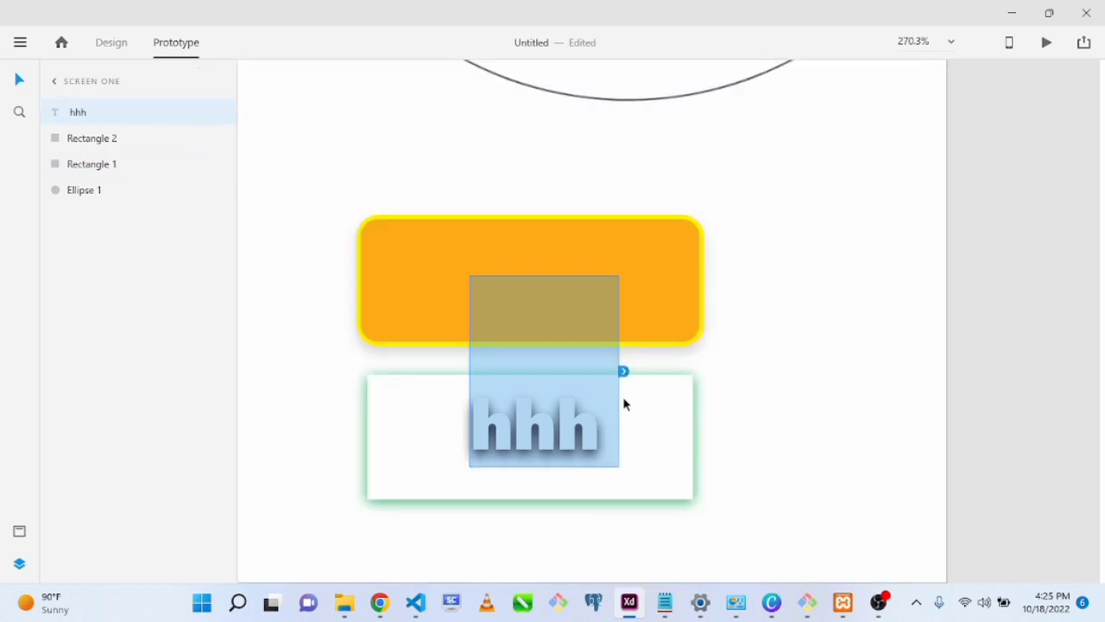
drag(624, 371, 688, 222)
click(609, 358)
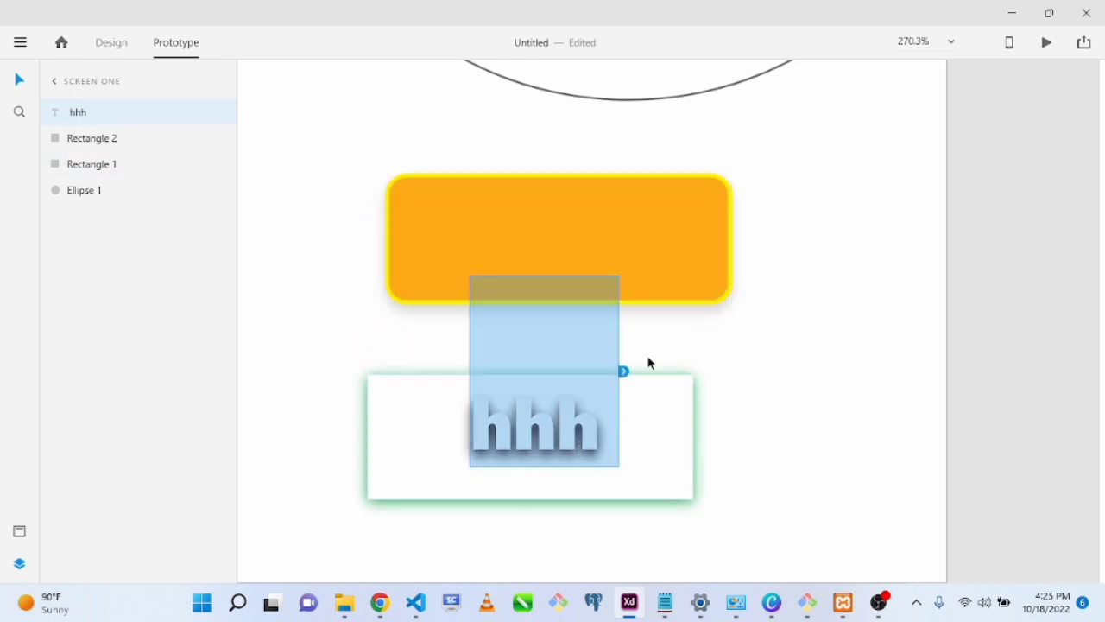
- Move the orange rectangle so it partly overlaps the white one, and try again to link the "hhh" text to it
click(721, 298)
drag(696, 303, 869, 473)
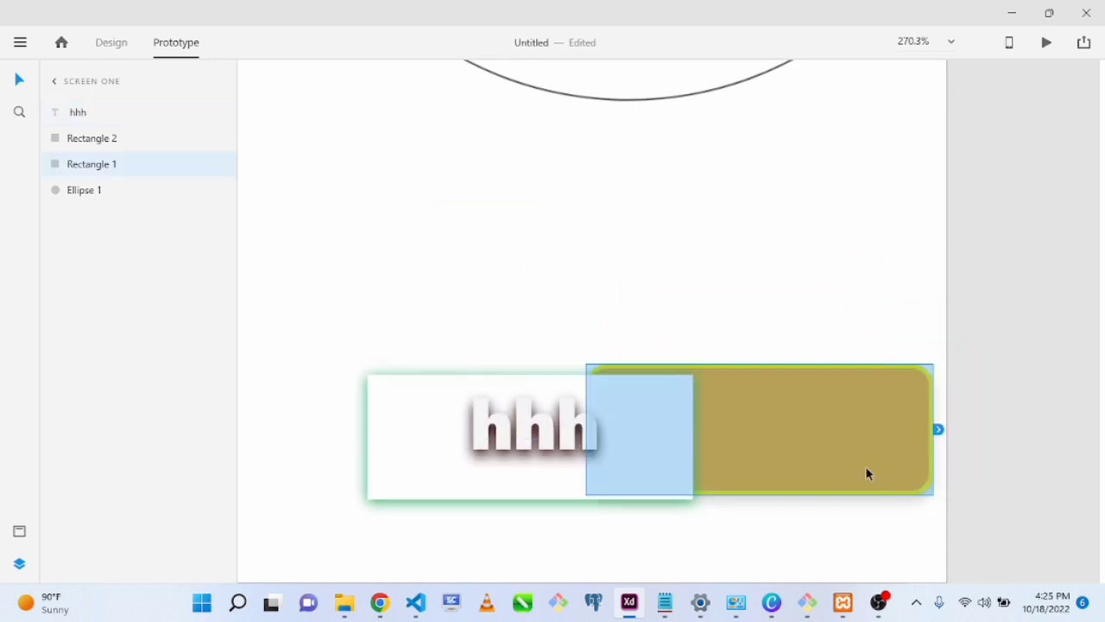
click(497, 432)
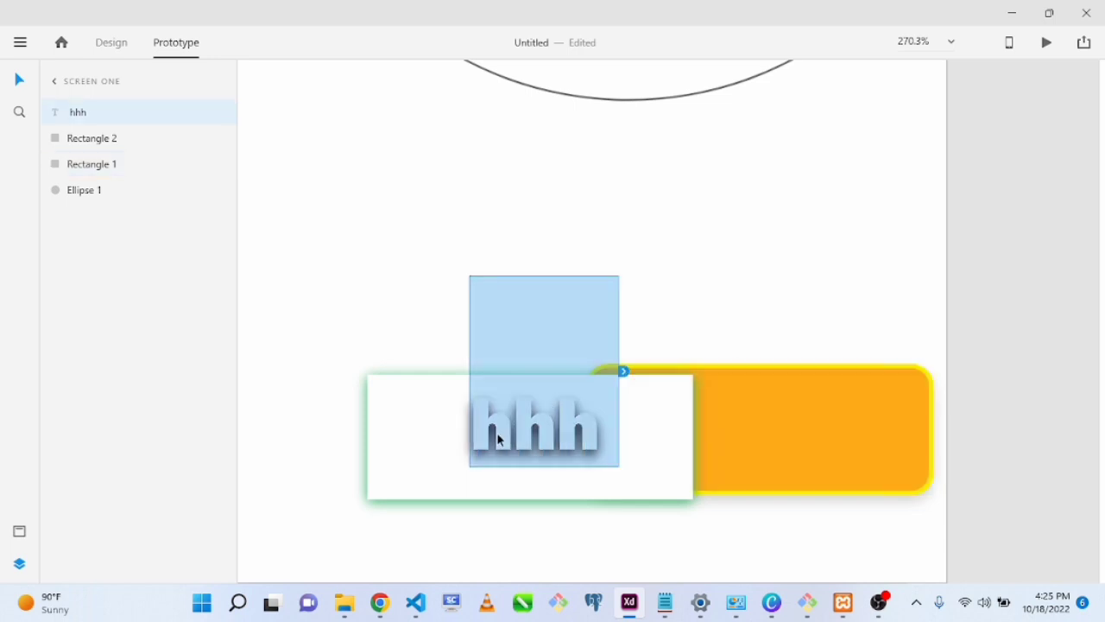
drag(629, 377, 924, 440)
click(864, 463)
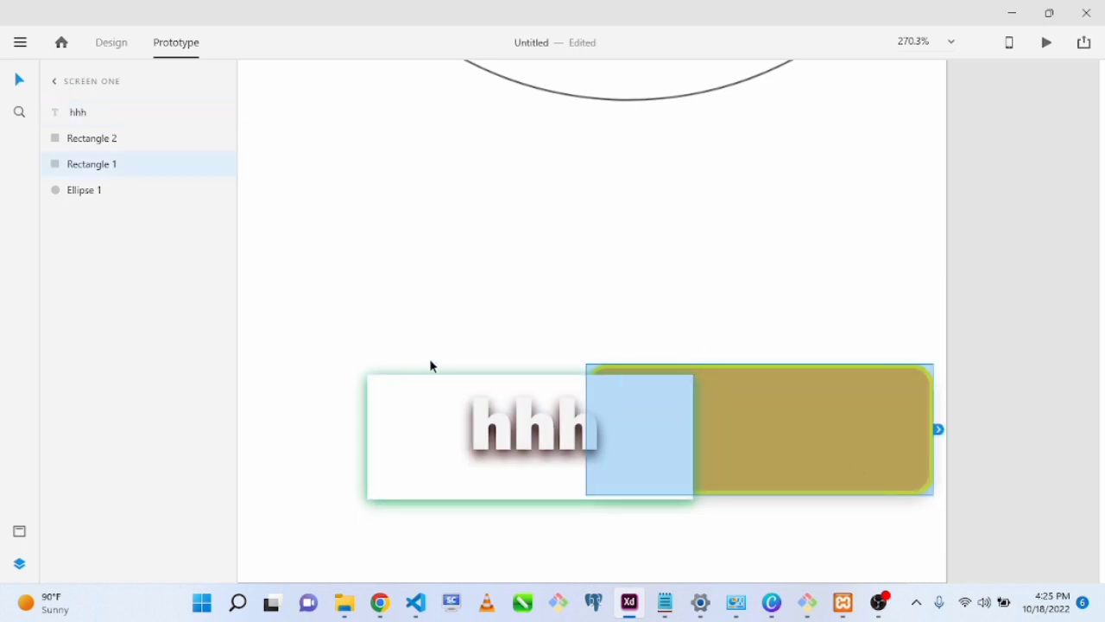
click(506, 434)
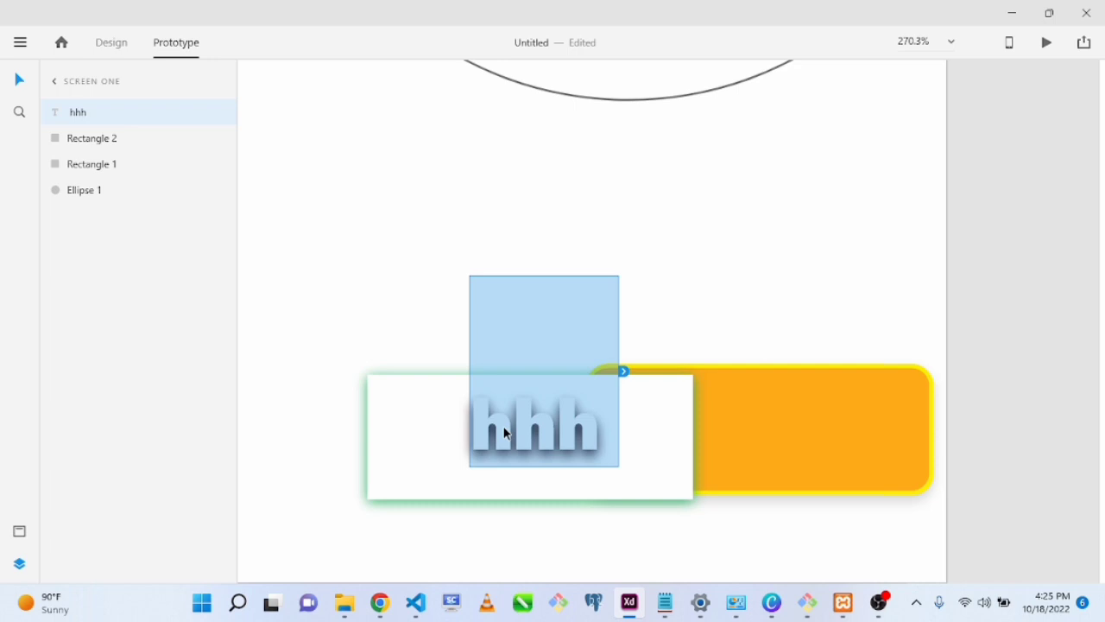
- Move the orange rectangle behind the white one with a slight offset, and turn off its border in Design mode
drag(790, 475, 557, 493)
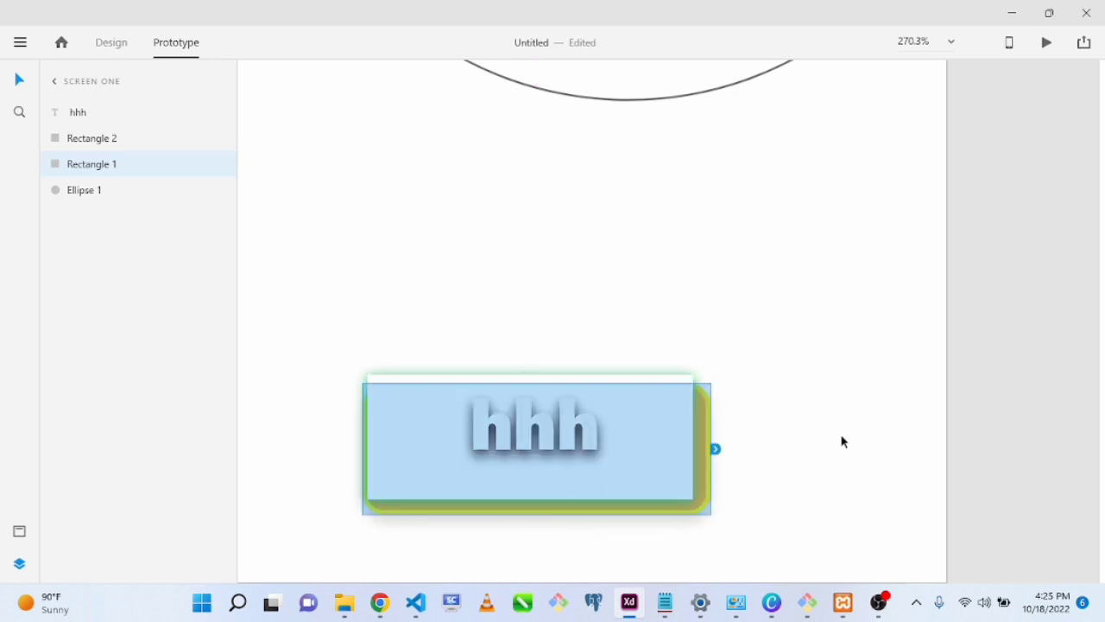
click(126, 43)
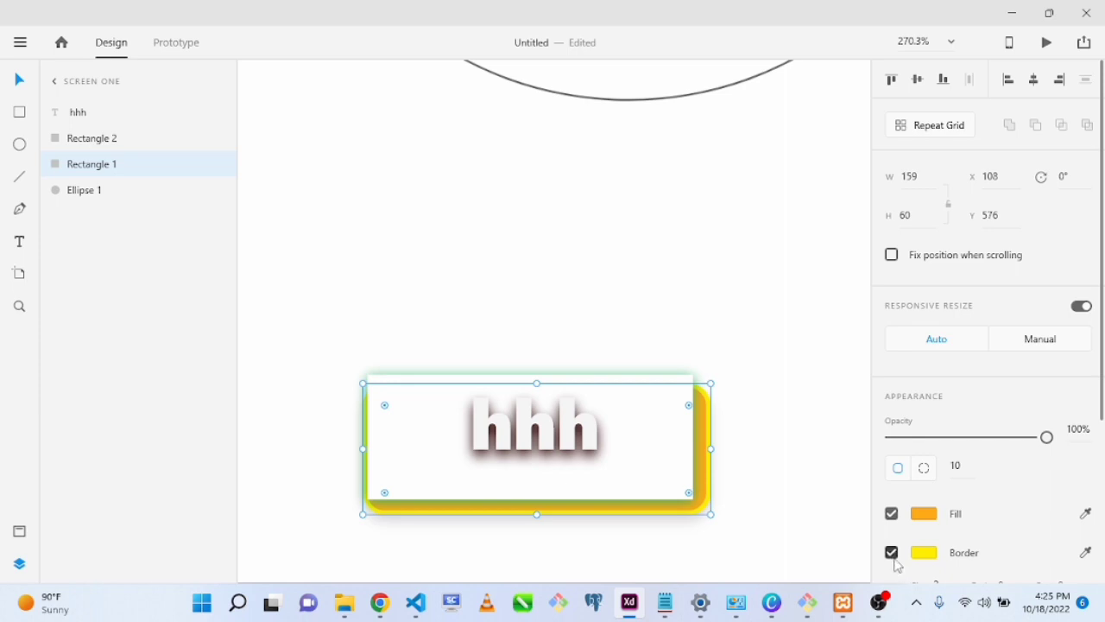
click(893, 554)
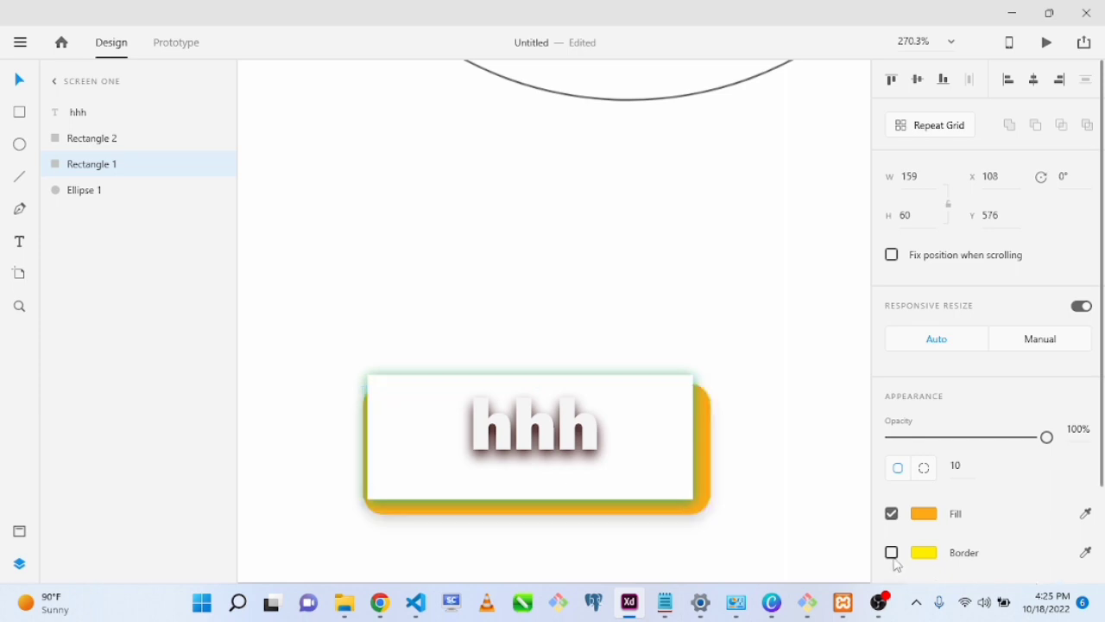
- Toggle the white rectangle's shadow off and on, and change the shadow colour to #000000
click(688, 432)
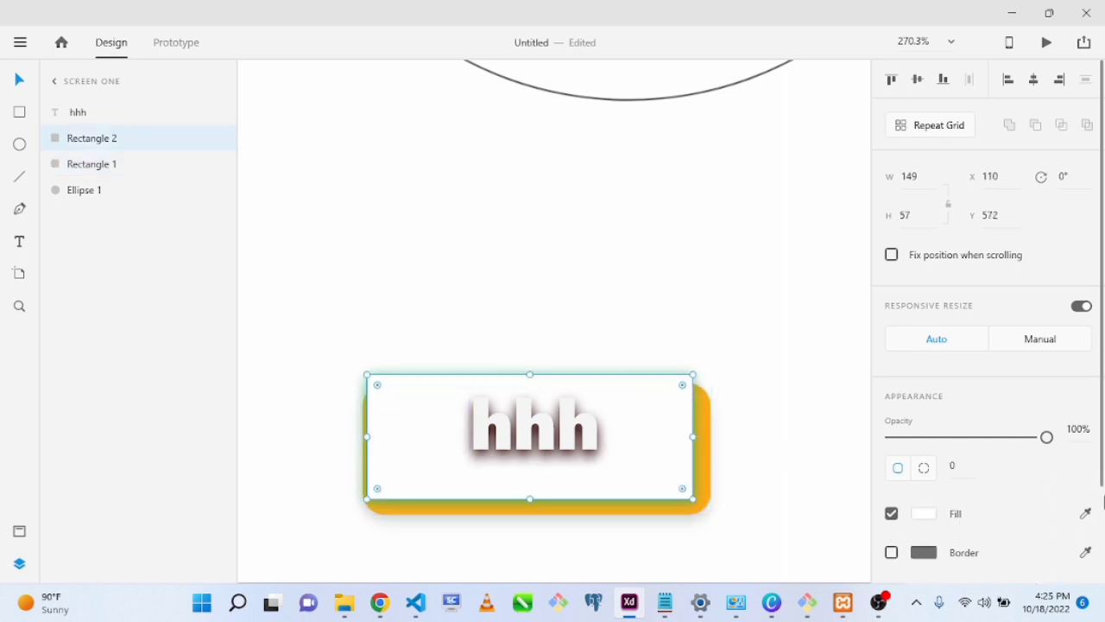
scroll(1062, 518, down, 2)
click(892, 473)
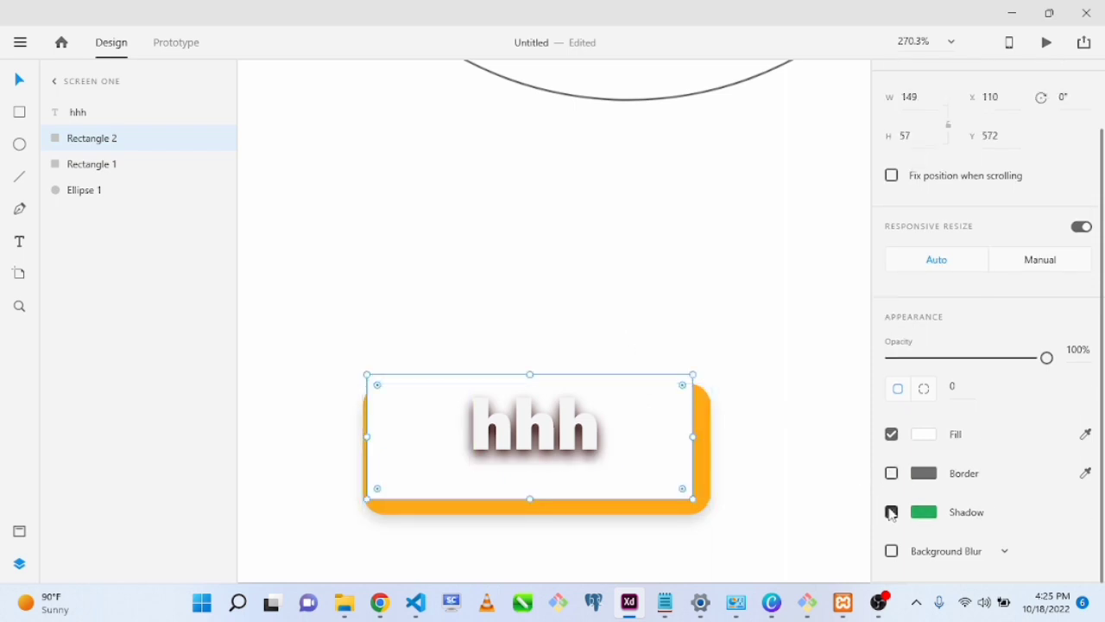
click(892, 512)
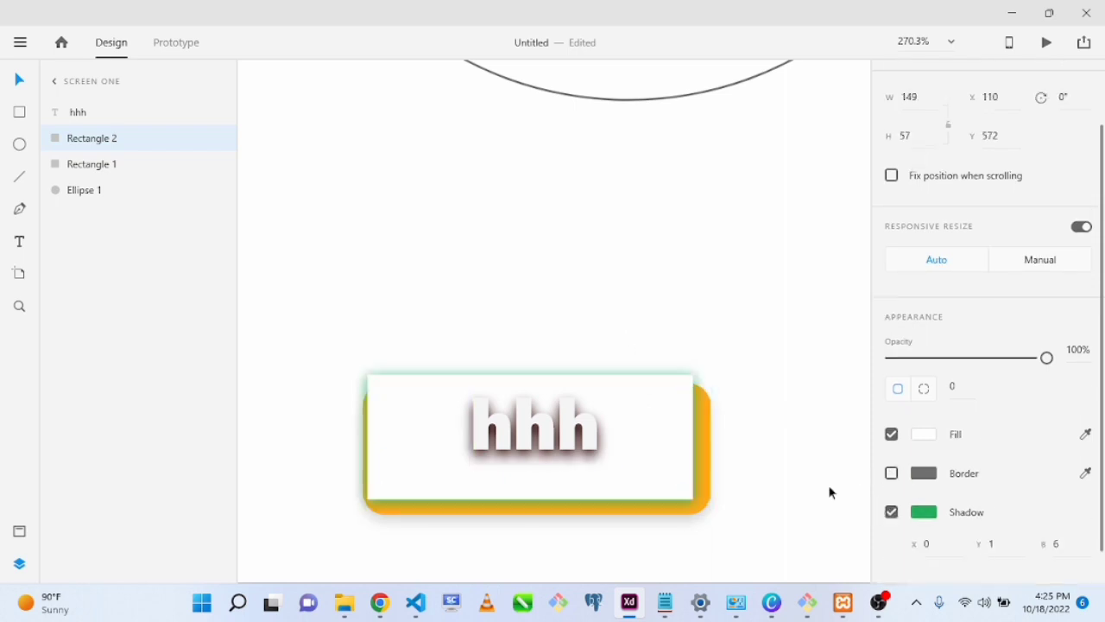
click(924, 512)
text(000000)
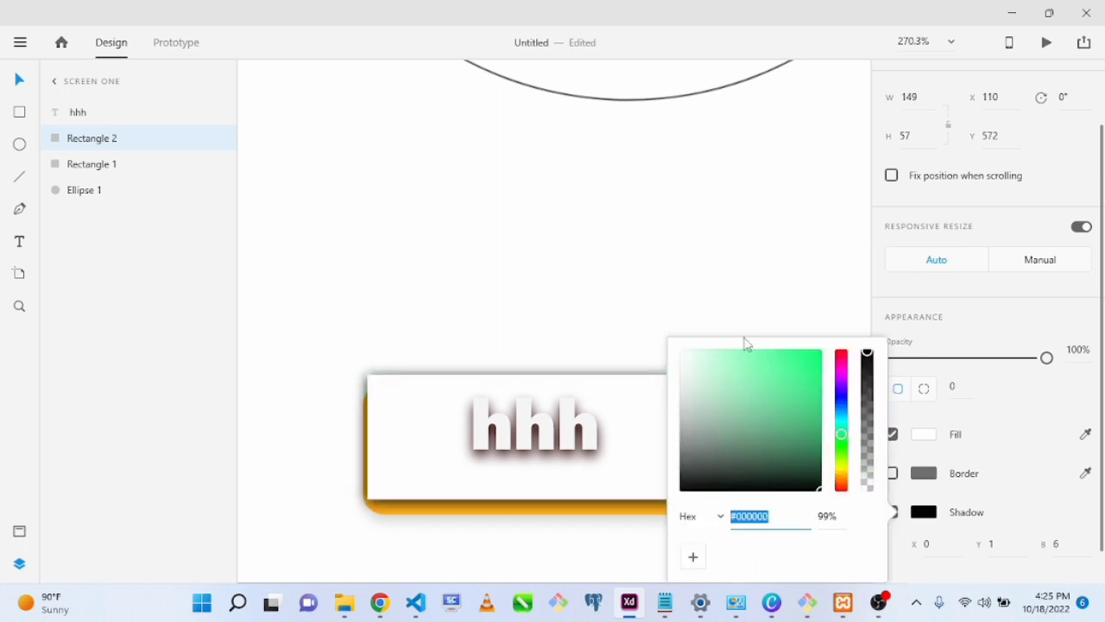
click(692, 271)
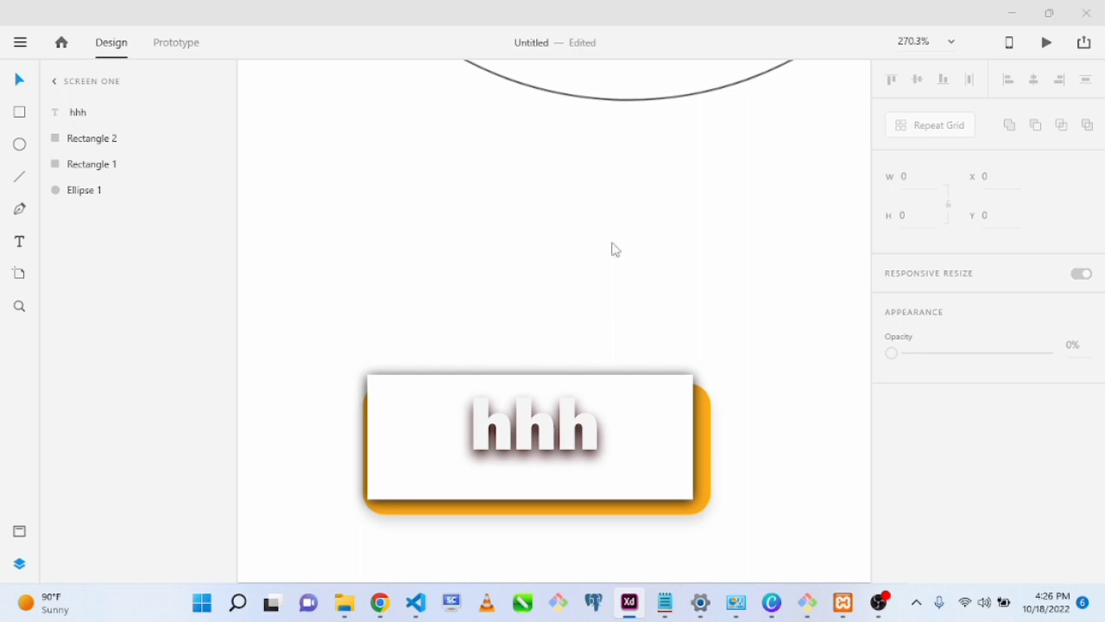
key(ctrl+o)
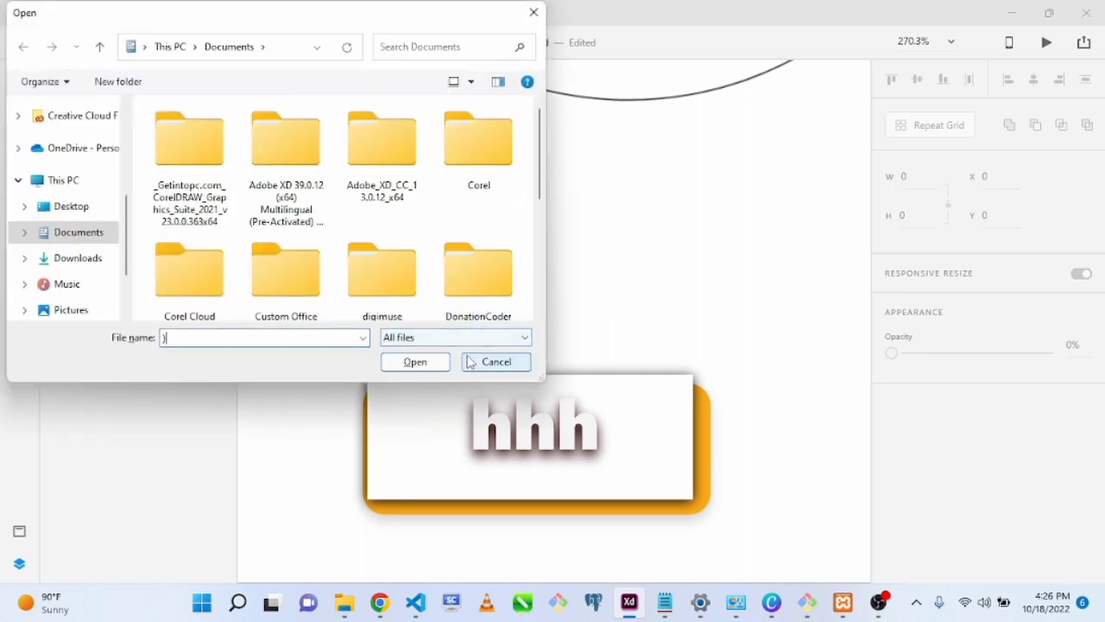
click(471, 361)
click(573, 324)
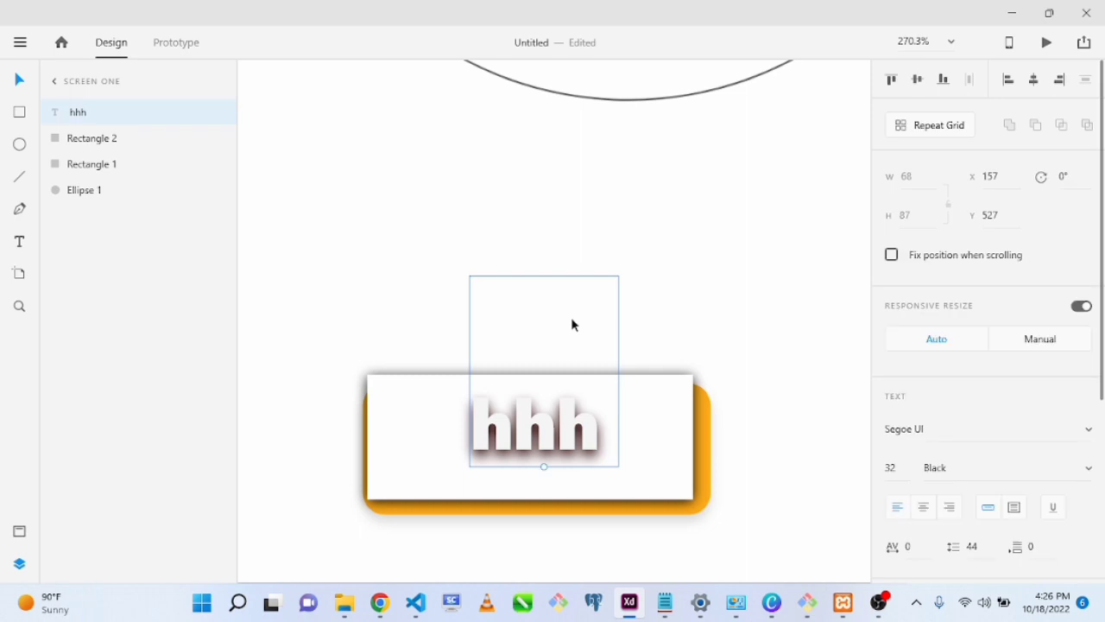
key(ctrl+o)
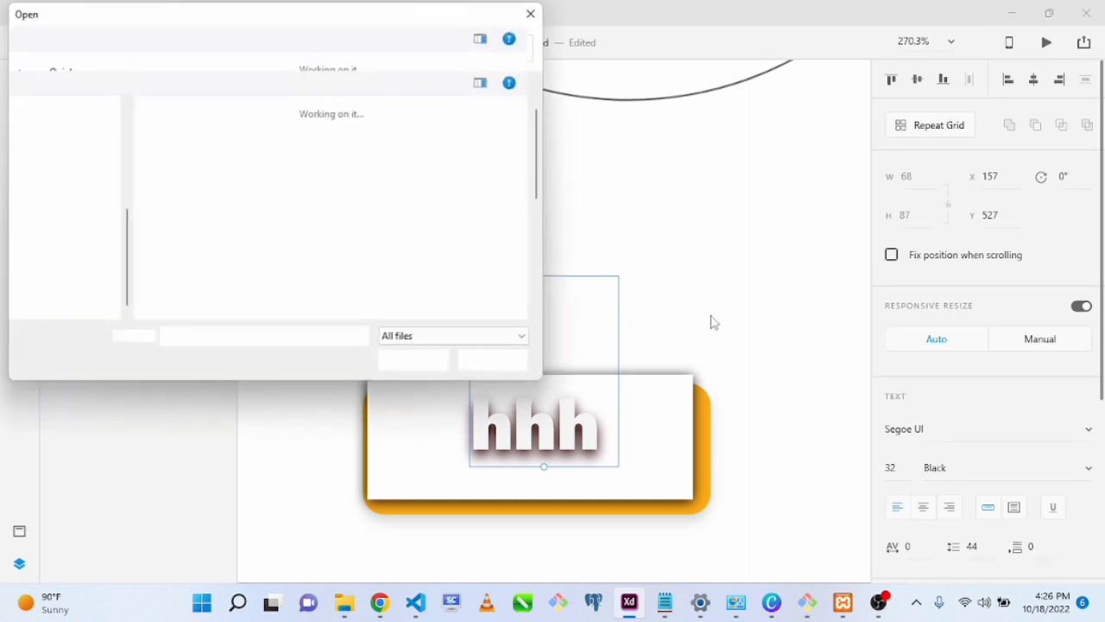
click(490, 363)
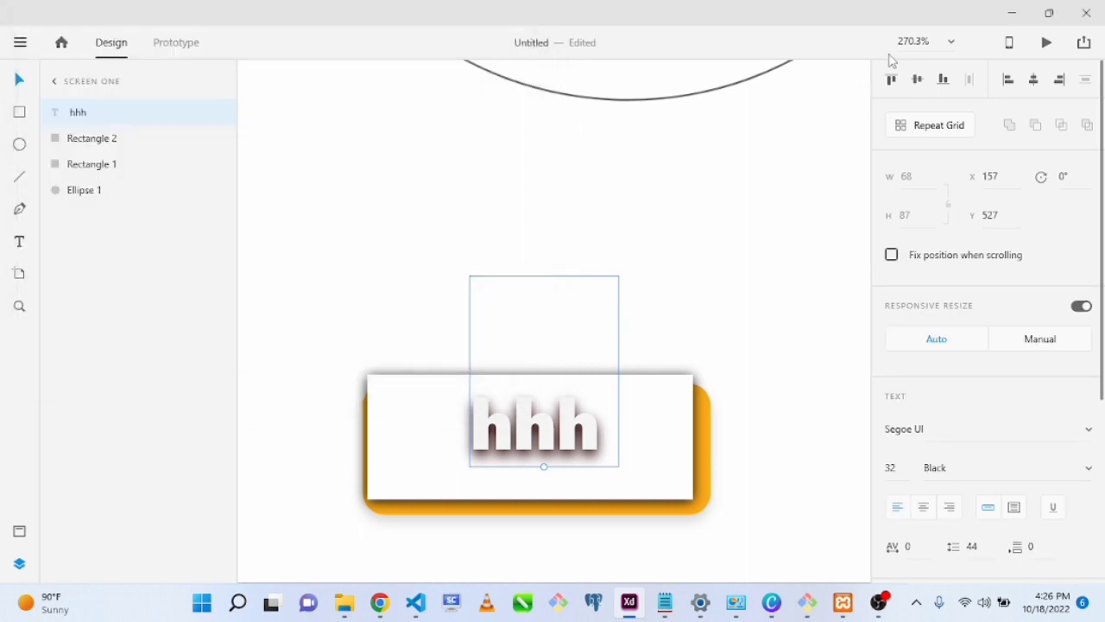
- Fit all artboards in view and, in Prototype mode, move the ellipse from the Screen one artboard onto the sign up artboard
click(952, 44)
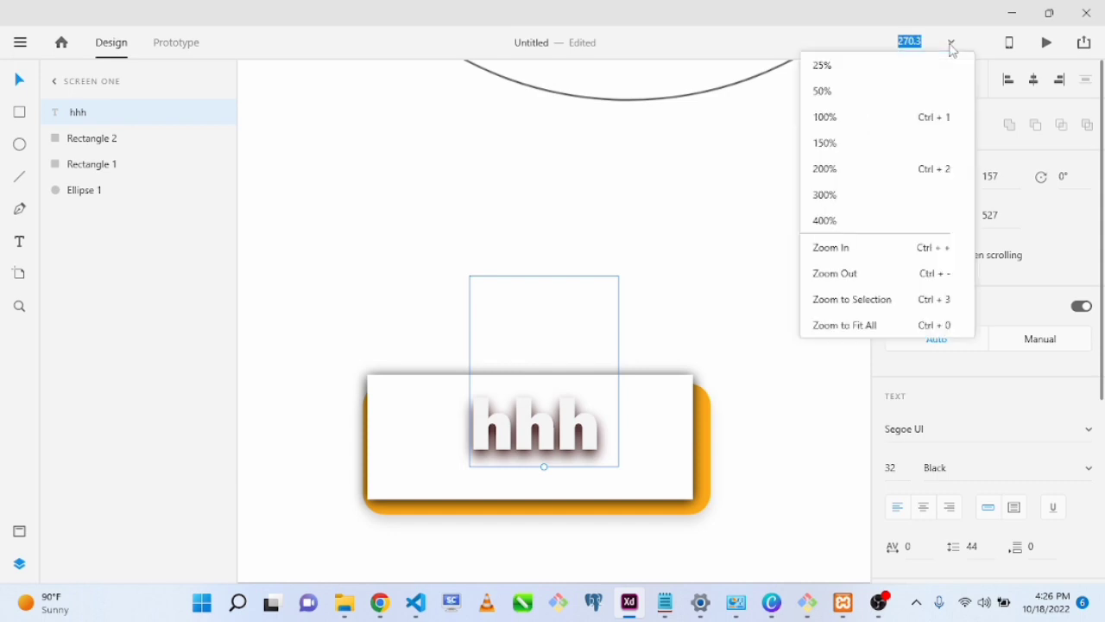
click(860, 333)
click(414, 512)
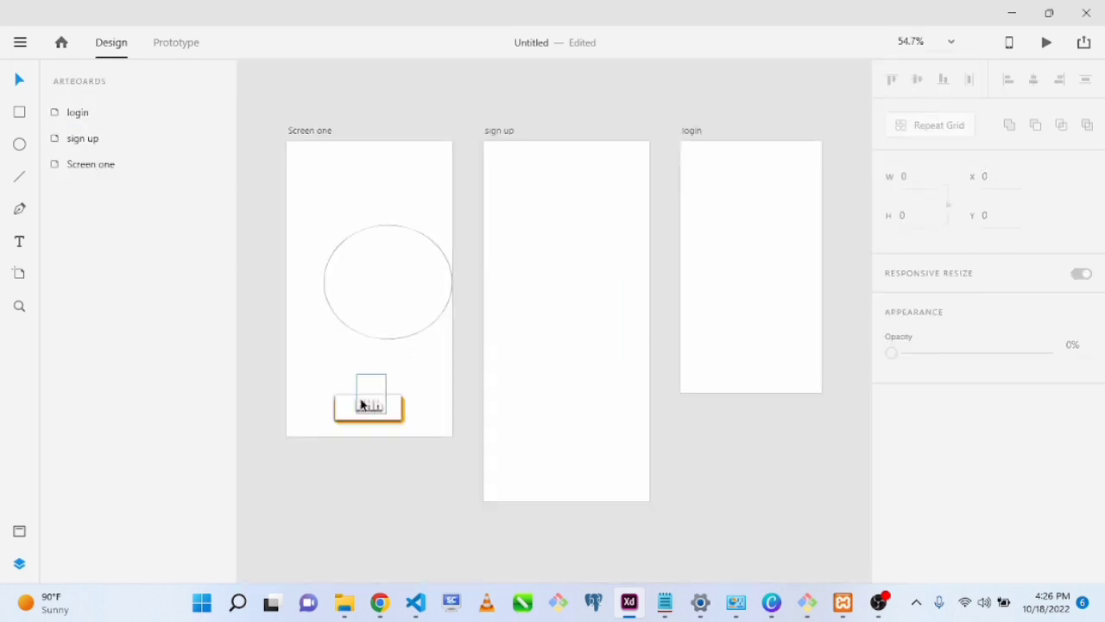
click(177, 43)
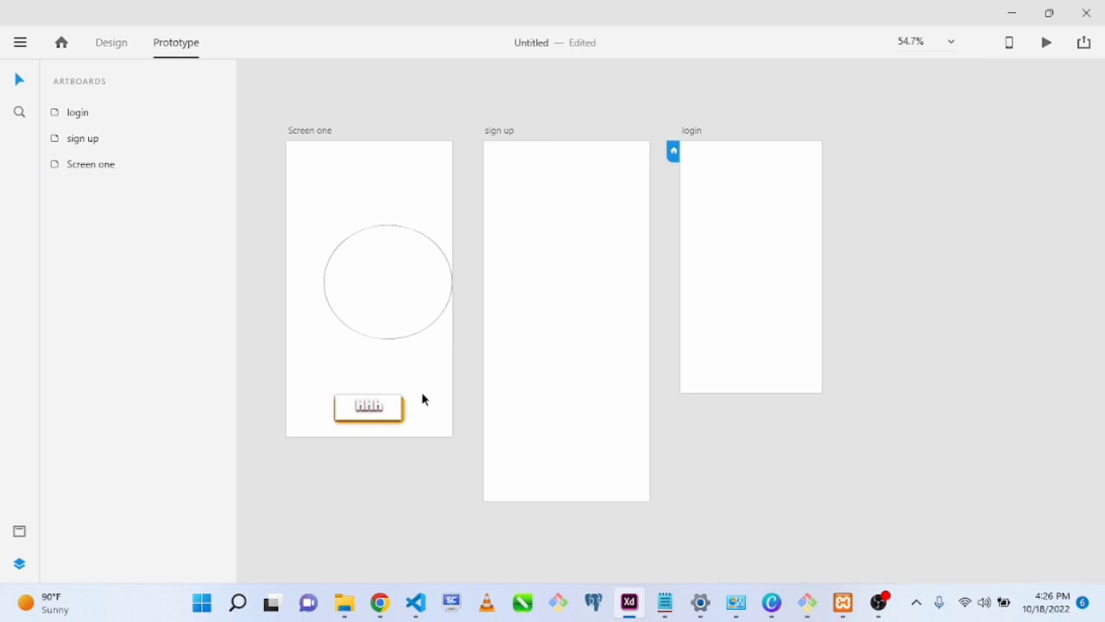
click(375, 408)
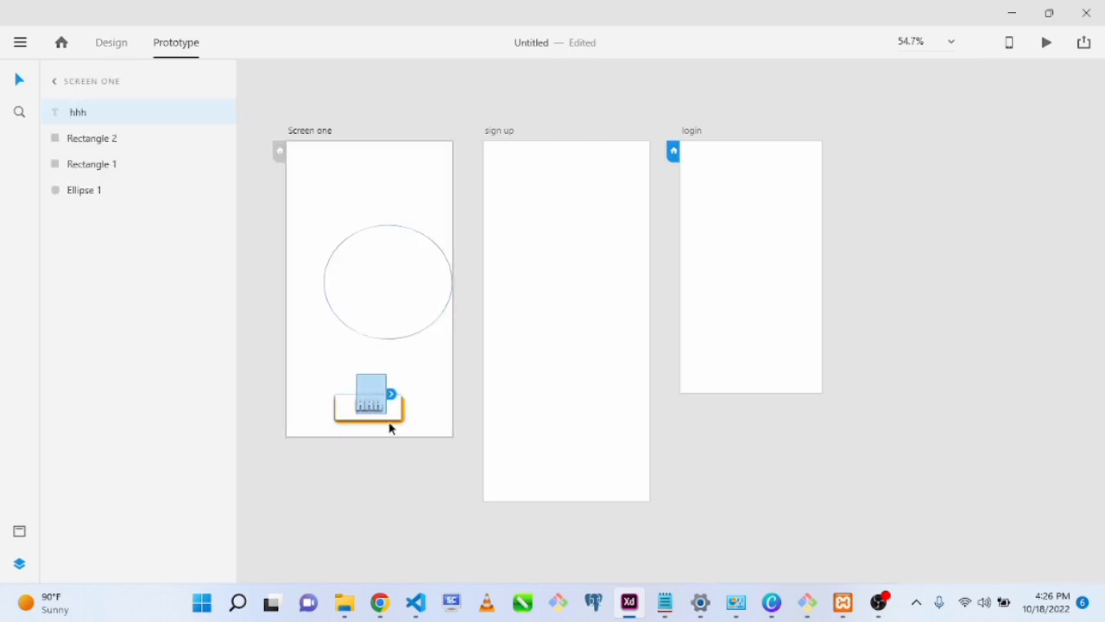
click(443, 288)
drag(444, 288, 609, 305)
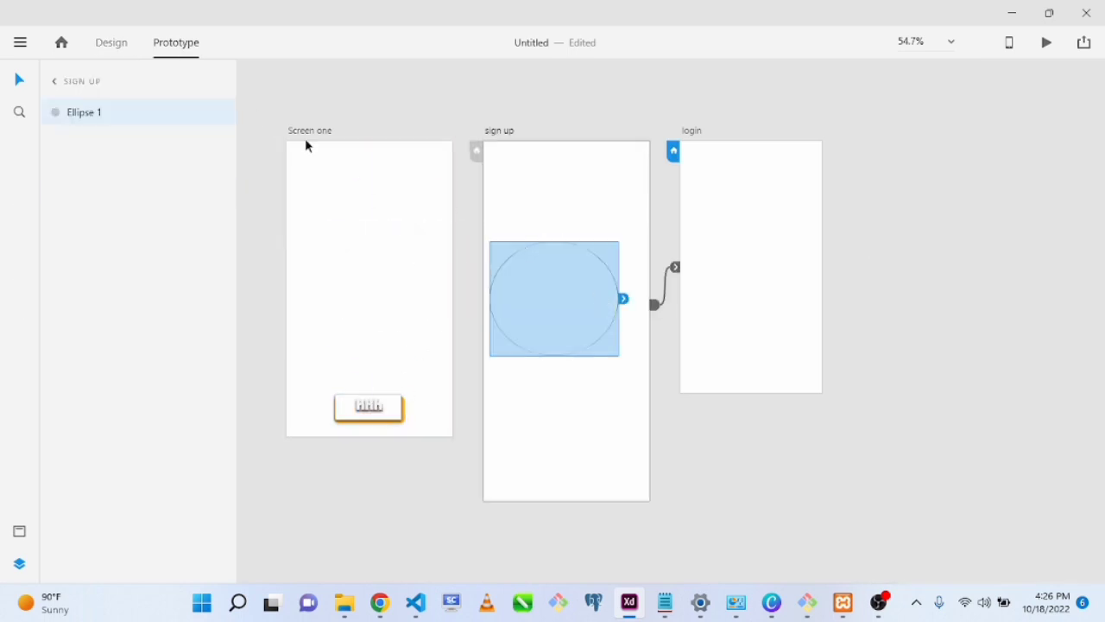
click(546, 284)
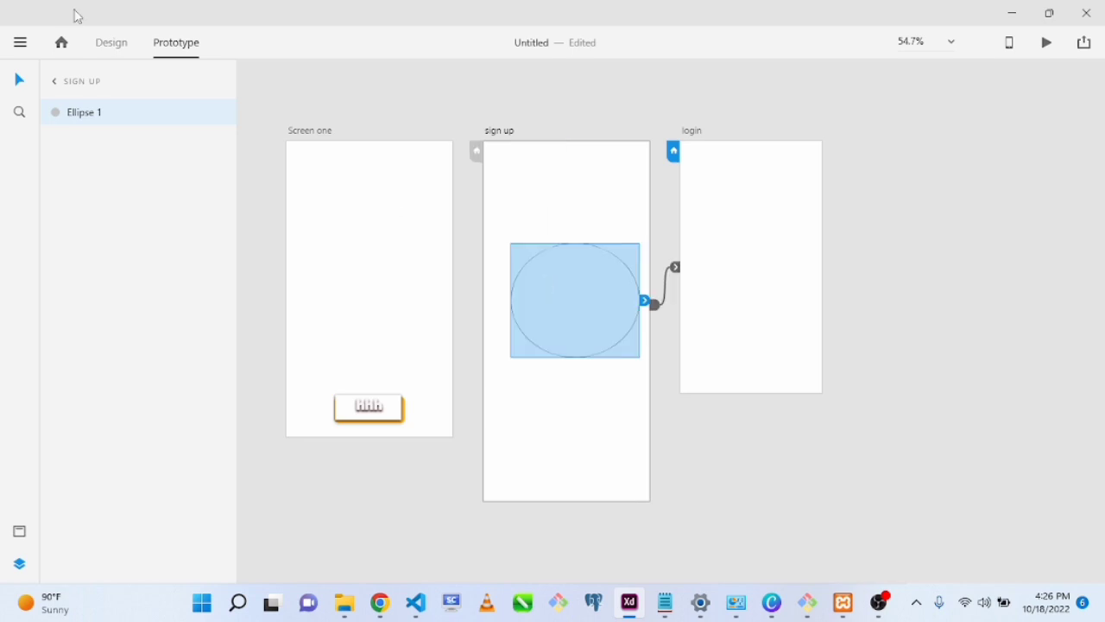
- Return to Design mode and set the ellipse's border colour to #D14C4C
click(124, 45)
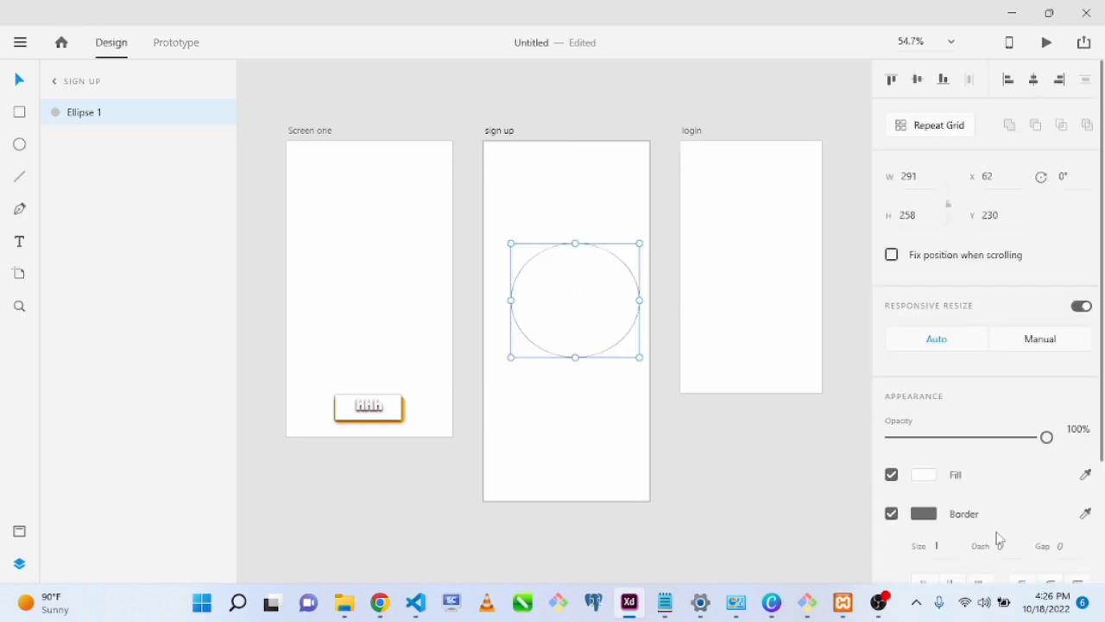
click(924, 513)
click(767, 374)
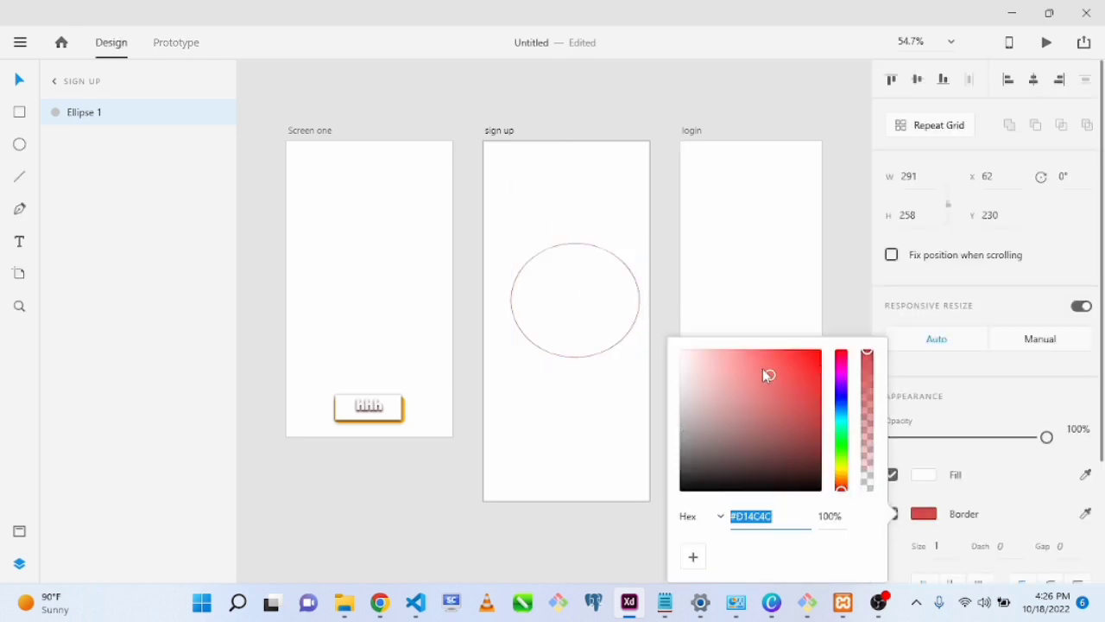
click(1019, 476)
- Fill the ellipse with pure red and reshape it to about 291 by 294, centred across the sign up artboard
click(924, 474)
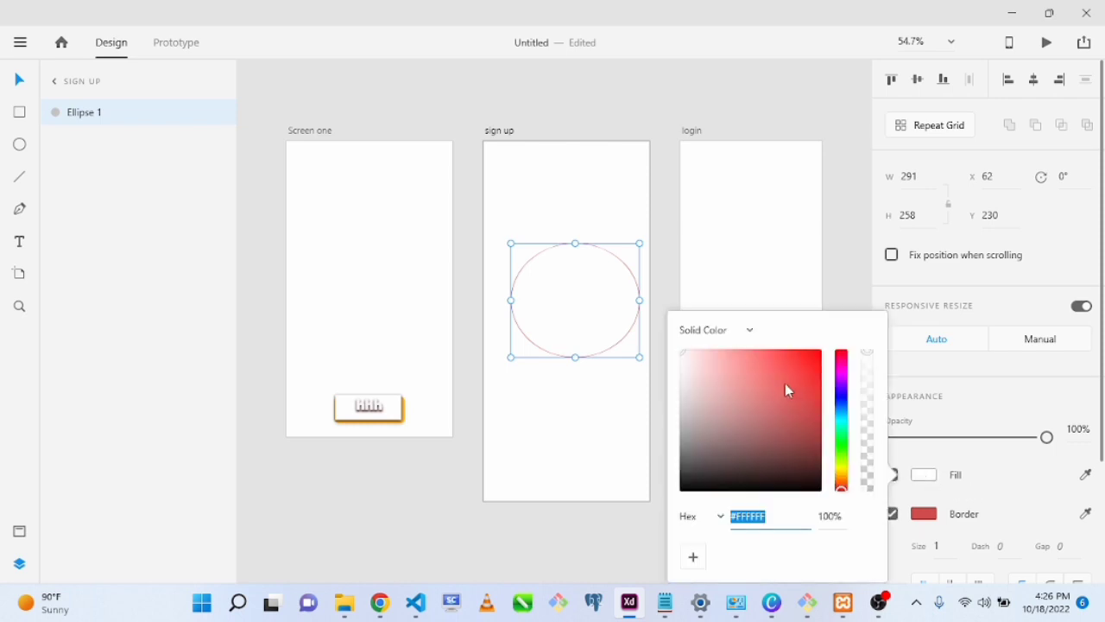
click(786, 382)
click(827, 354)
click(563, 365)
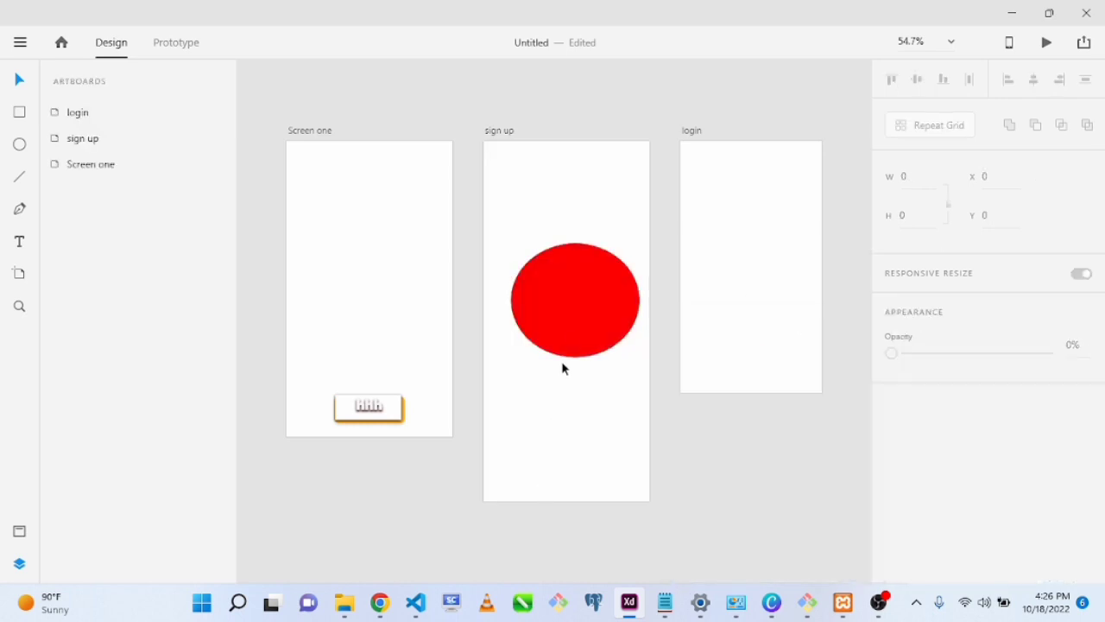
drag(570, 341, 568, 371)
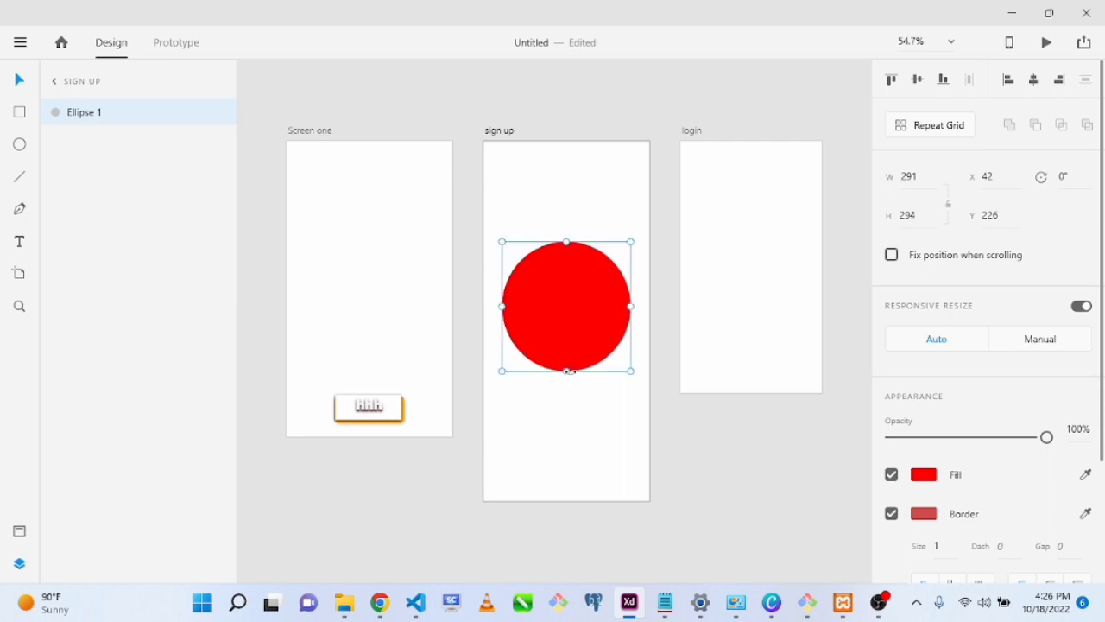
click(241, 297)
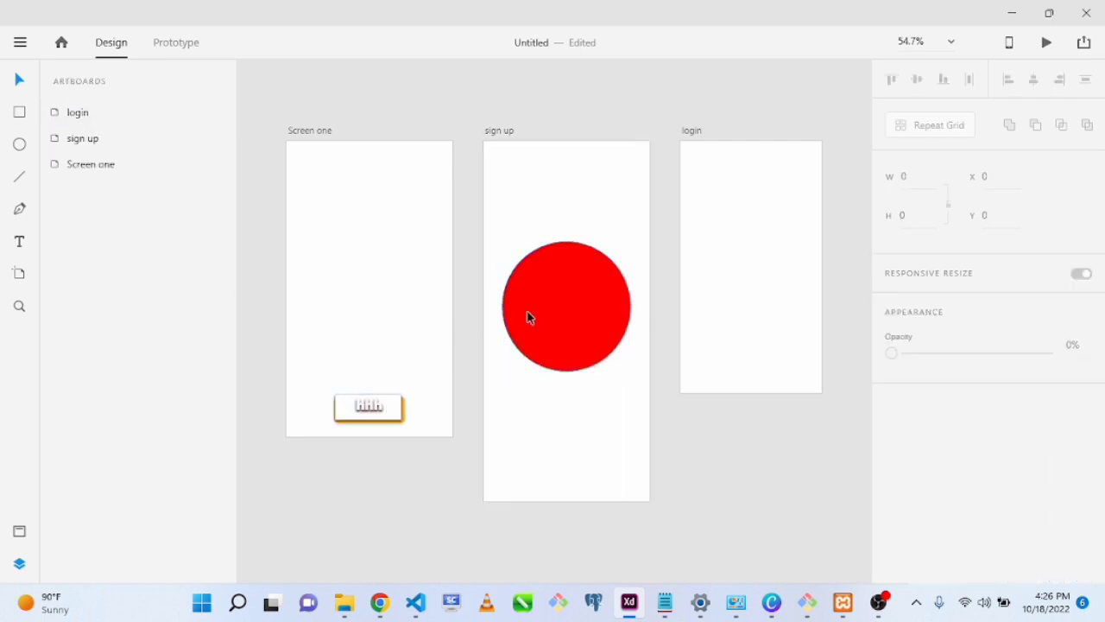
- In Prototype mode, group the "hhh" text with the white rectangle and link the group to the sign up artboard with a Tap transition
click(169, 44)
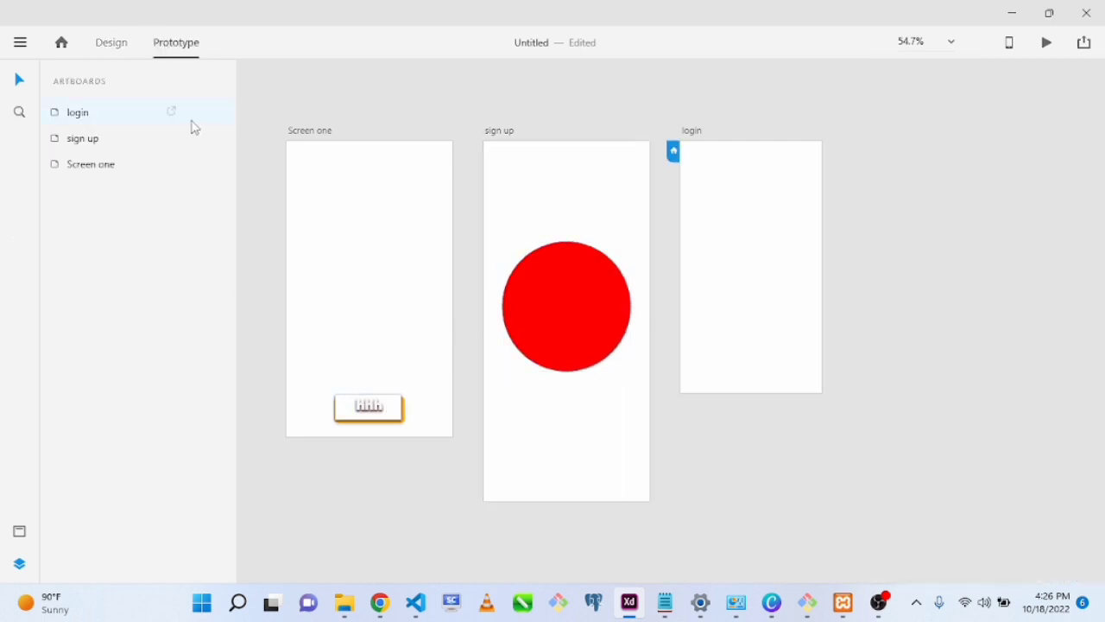
click(368, 416)
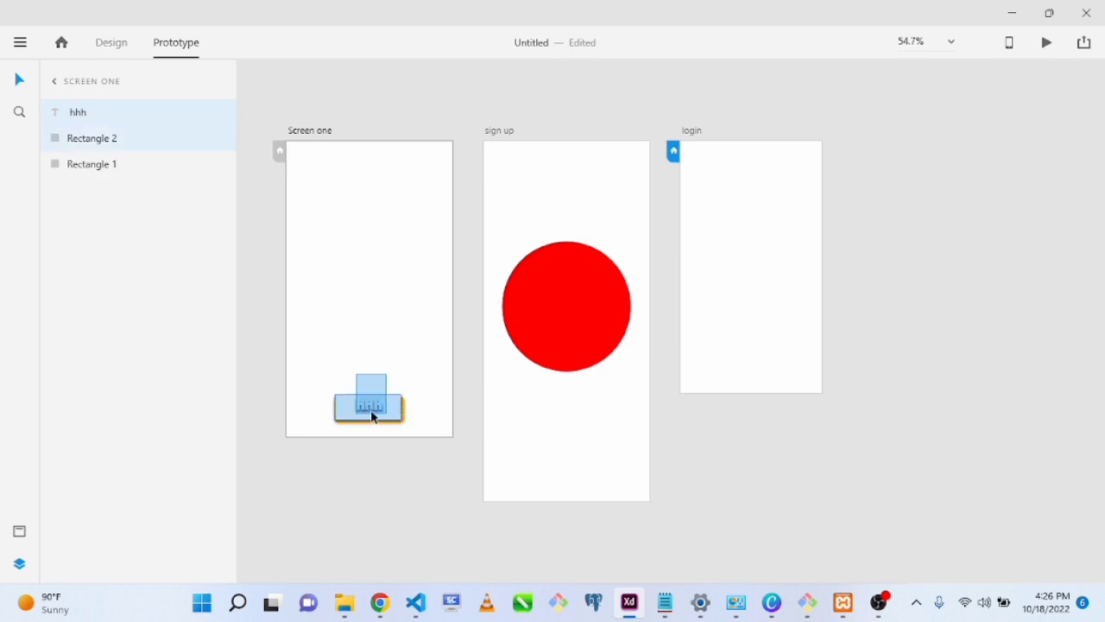
key(ctrl+g)
drag(413, 400, 602, 326)
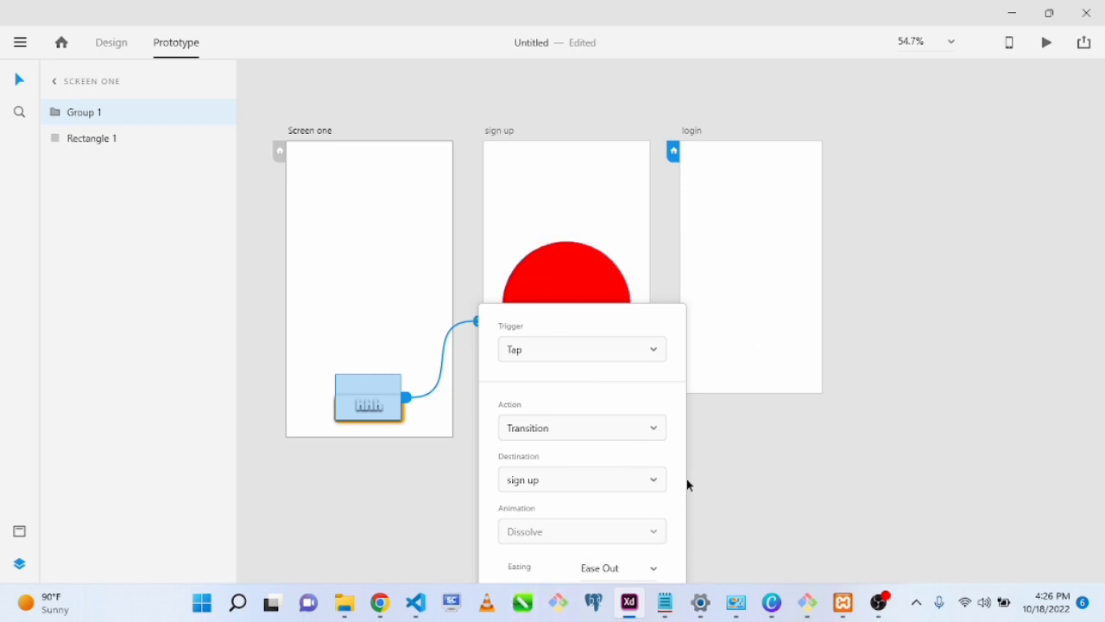
click(793, 458)
click(397, 403)
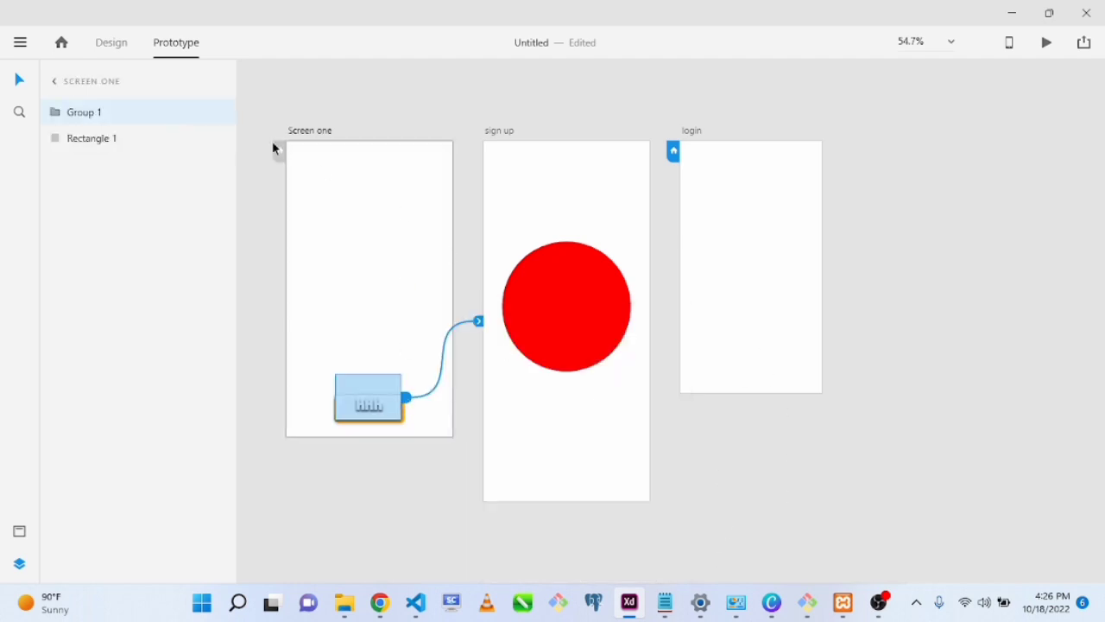
- Preview the prototype from Screen one, follow the "hhh" button's link to the sign up screen, and close the preview
click(312, 128)
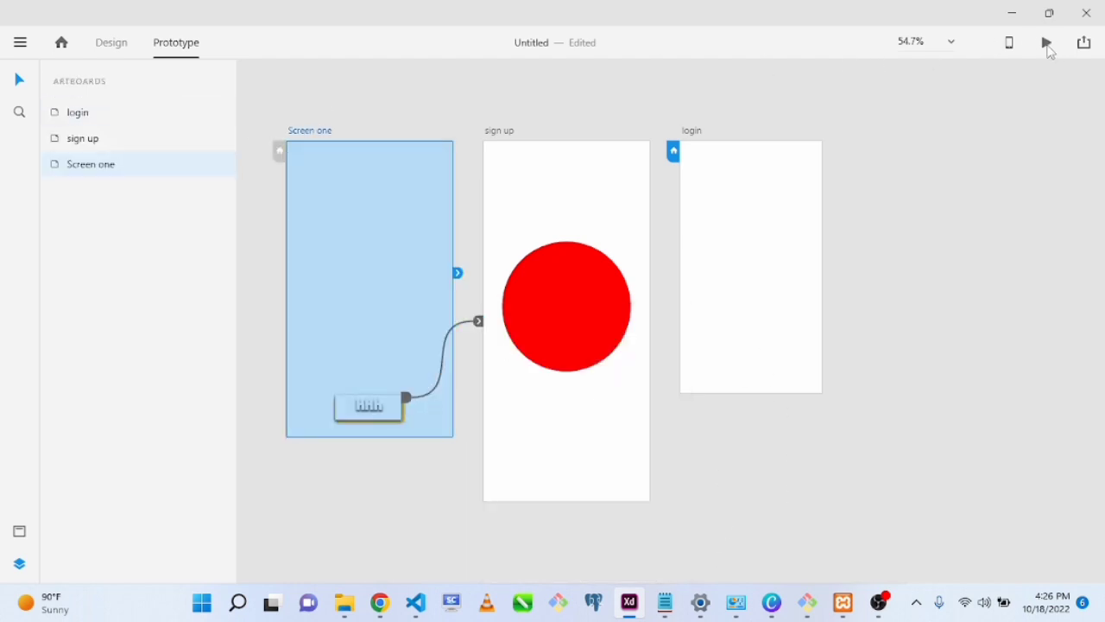
click(1048, 45)
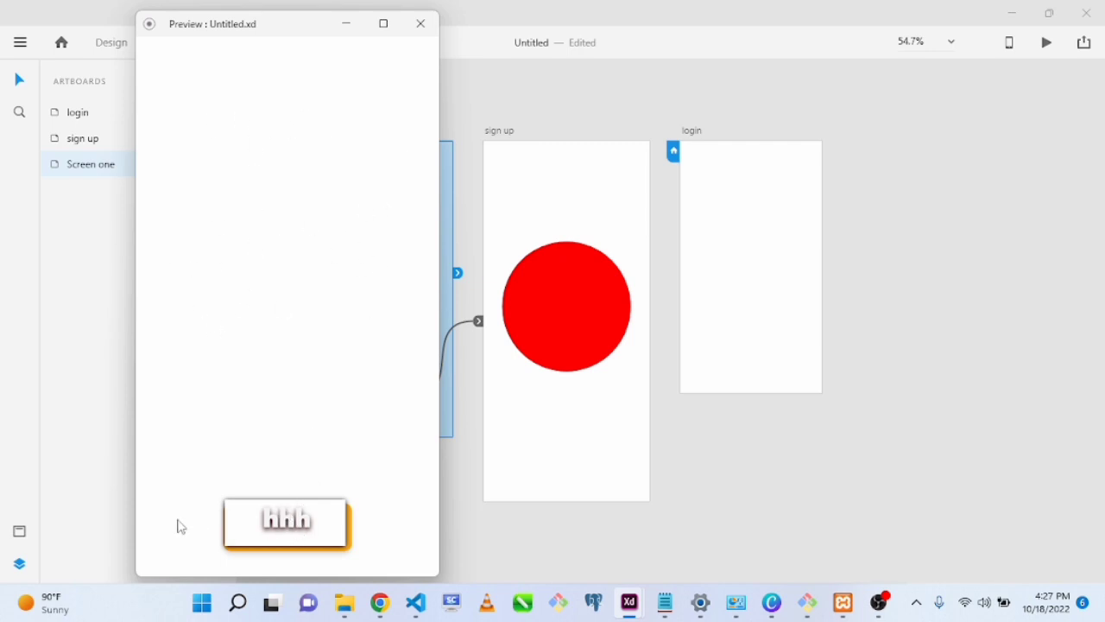
click(296, 524)
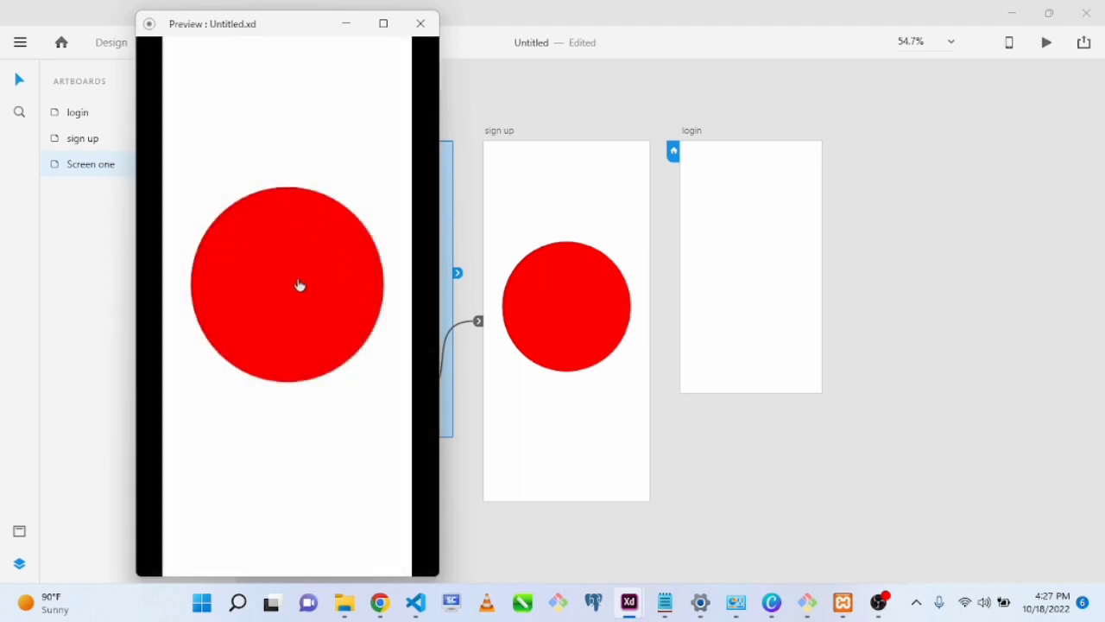
click(420, 23)
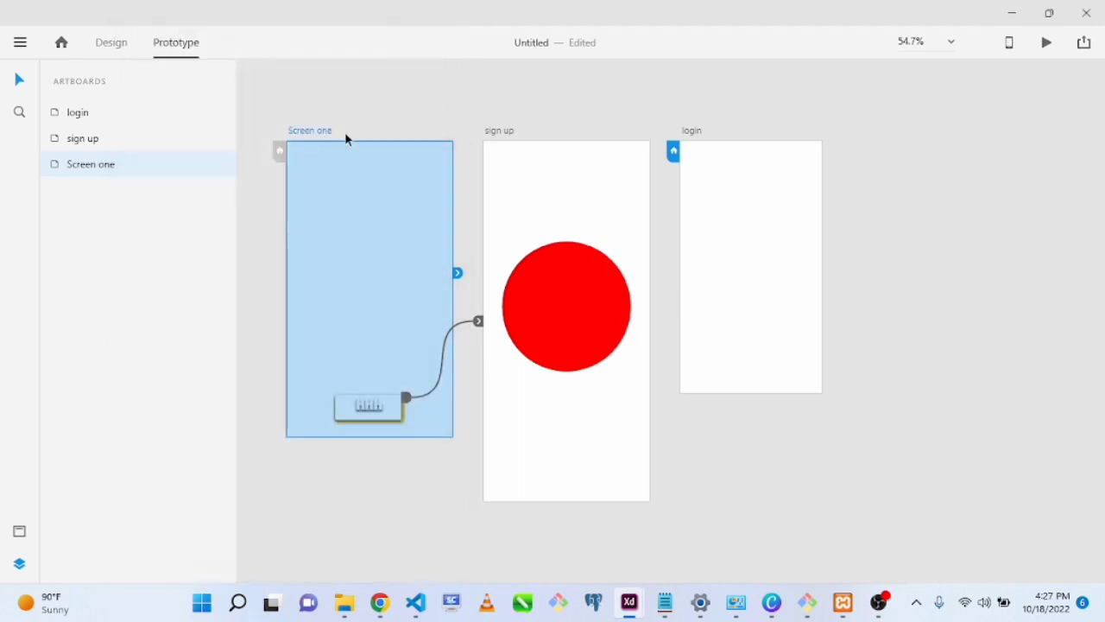
click(706, 427)
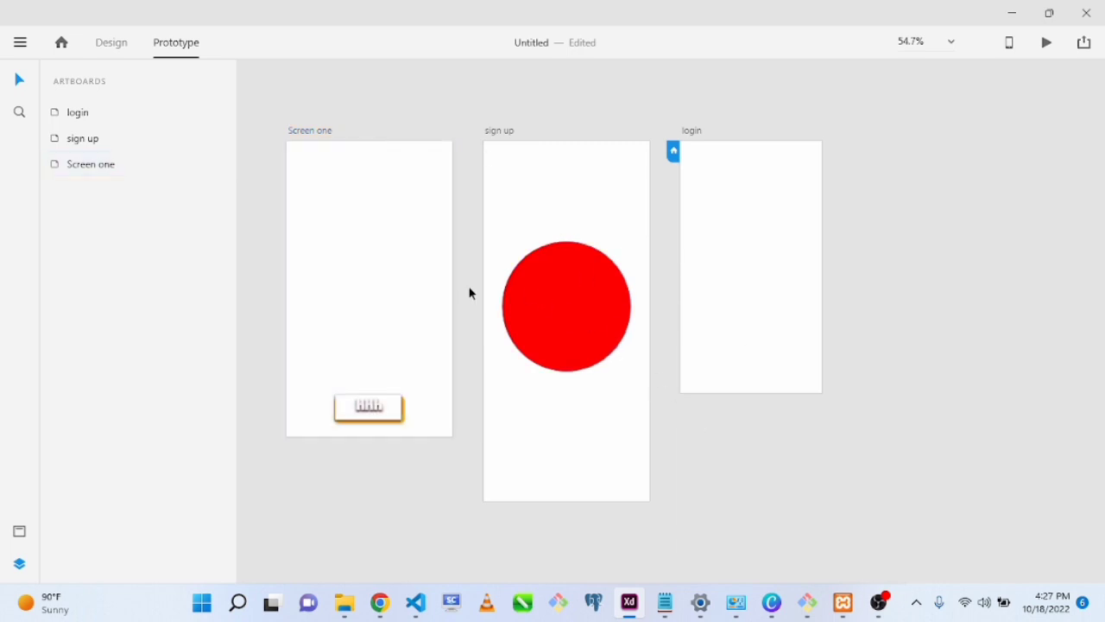
click(443, 273)
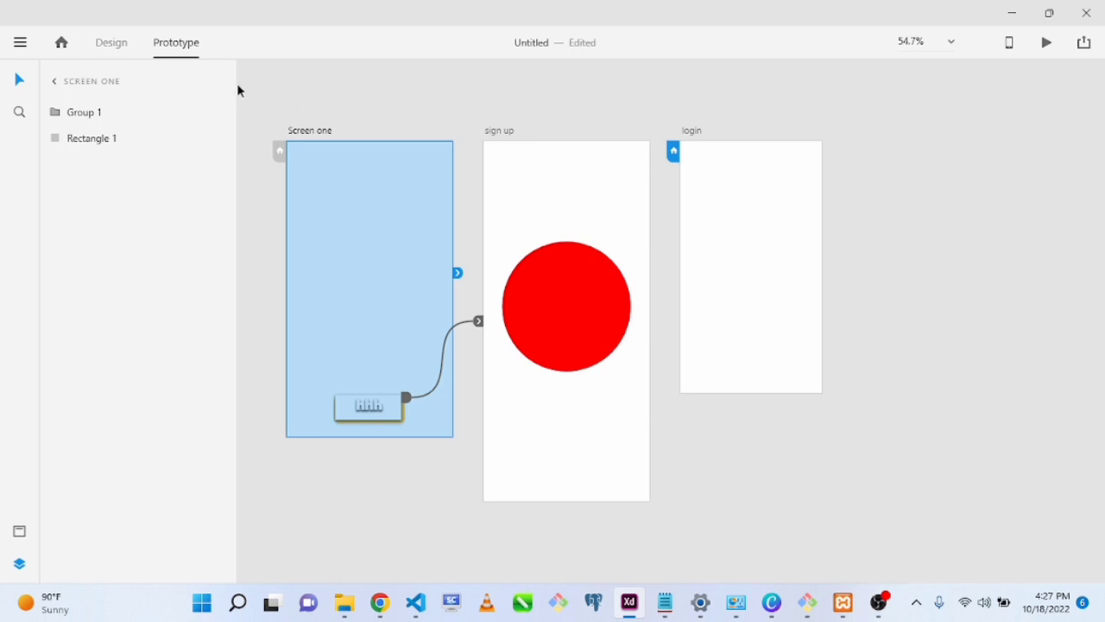
click(62, 44)
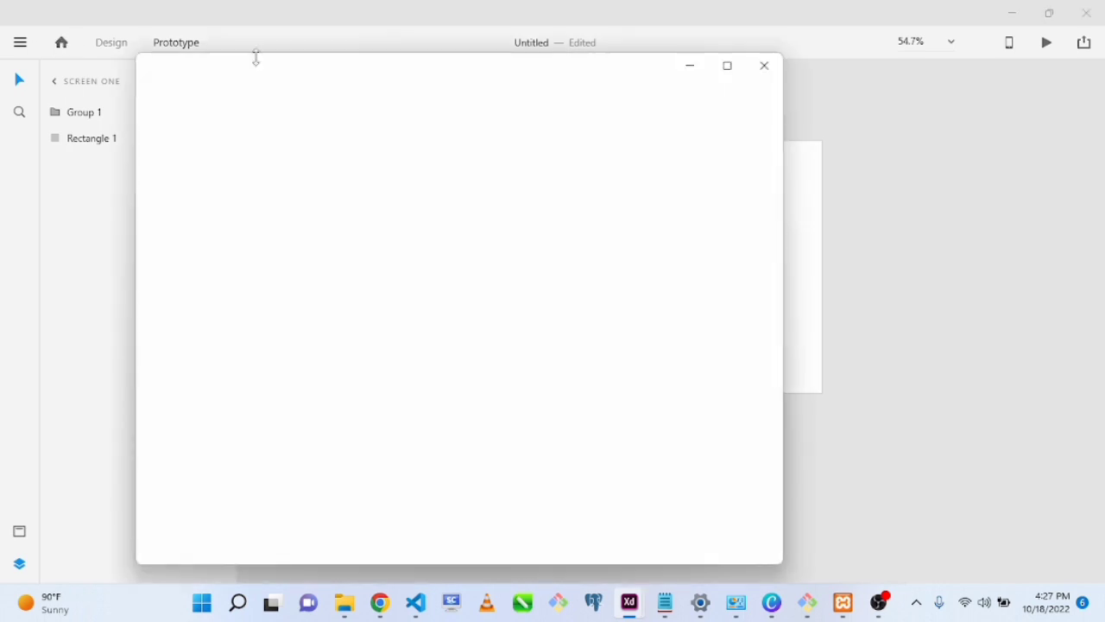
click(764, 67)
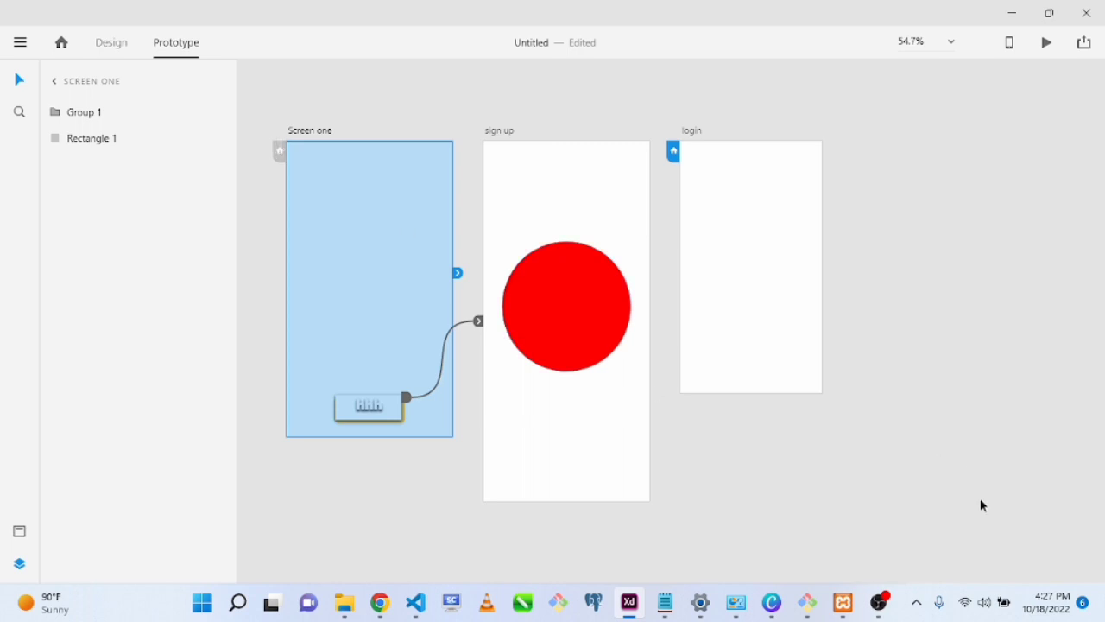
click(916, 607)
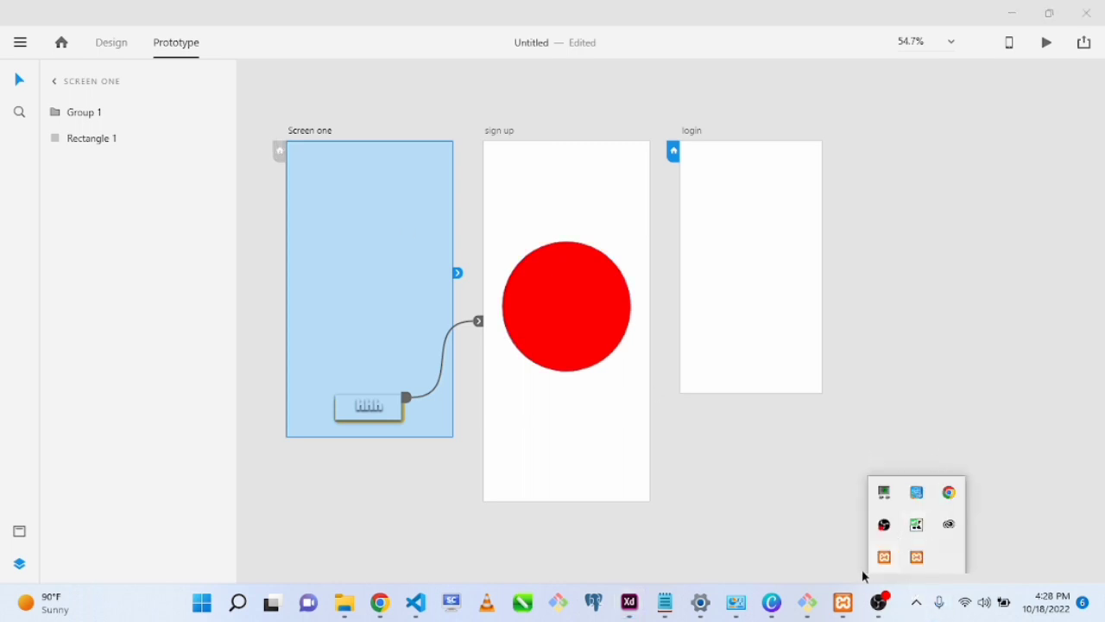
right_click(883, 529)
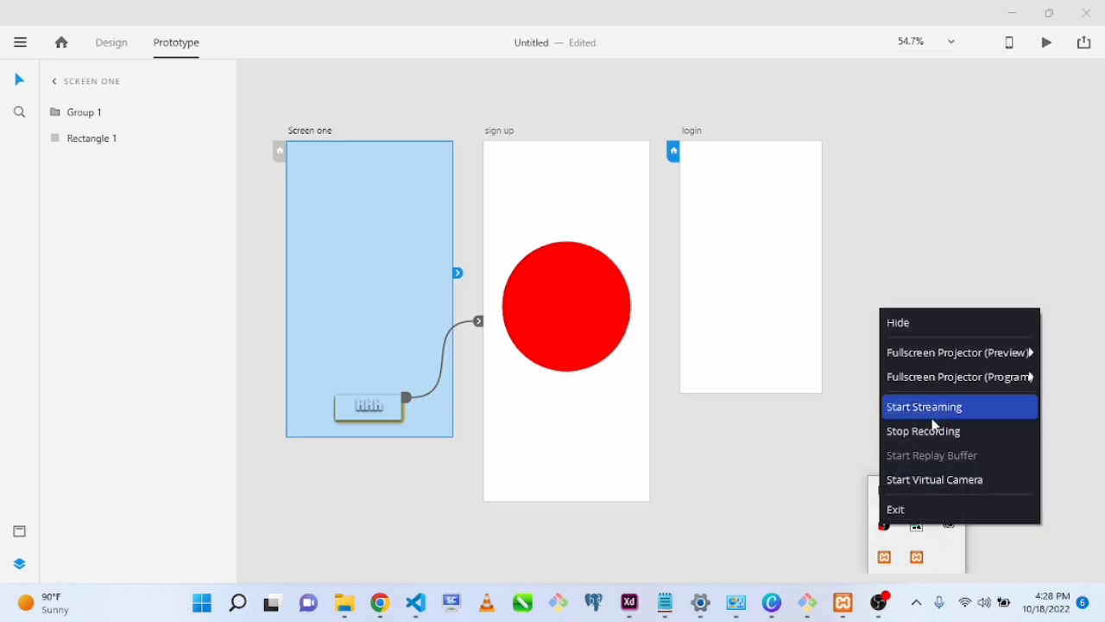